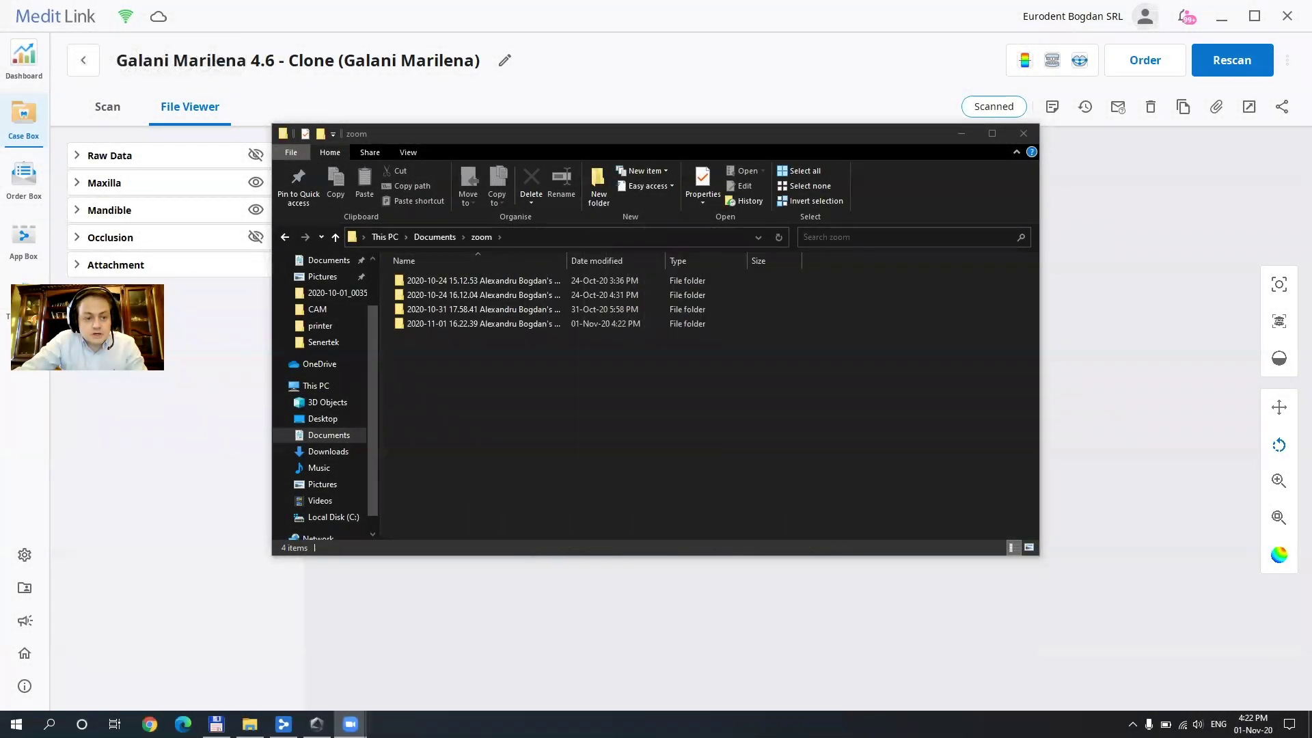
# - Return to the case in Medit Link and rotate the maxilla and mandible scans in File Viewer
pyautogui.click(1145, 311)
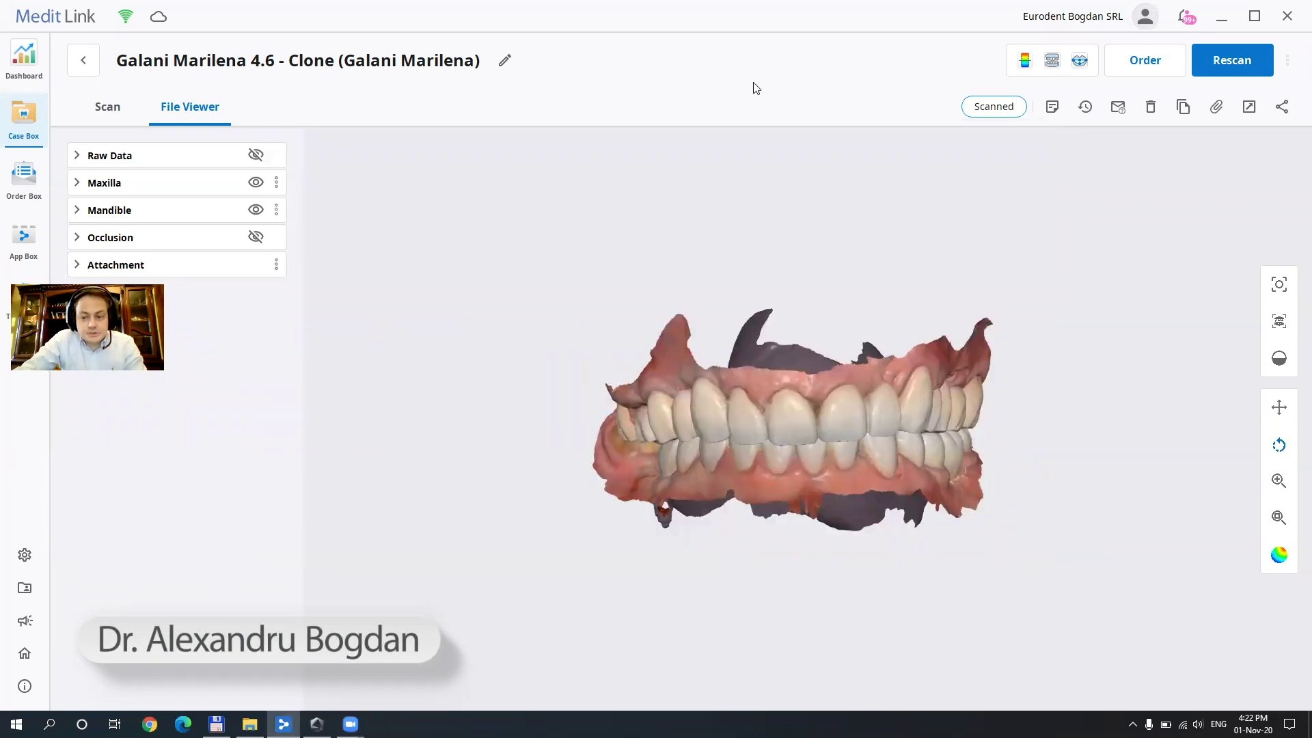
pyautogui.moveTo(1029, 347); pyautogui.dragTo(690, 533)
pyautogui.moveTo(1076, 439); pyautogui.dragTo(1069, 425)
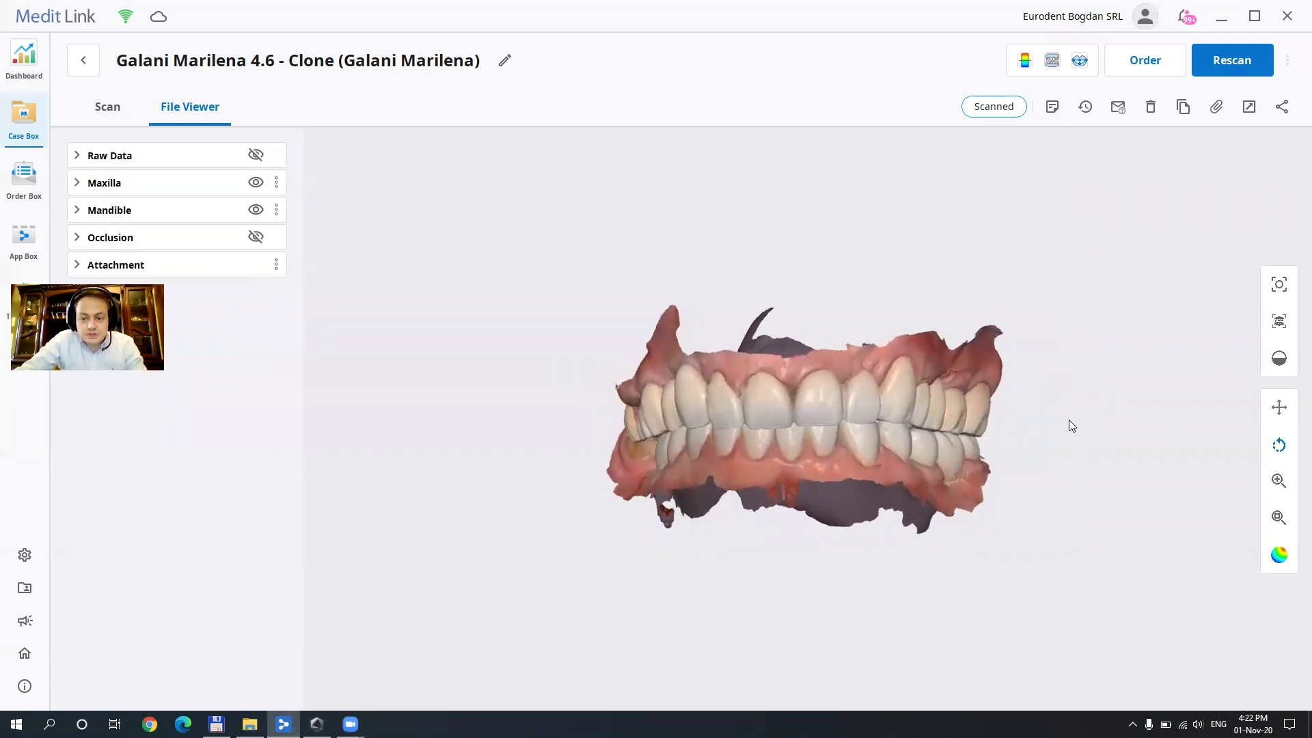
pyautogui.moveTo(895, 479); pyautogui.dragTo(917, 493)
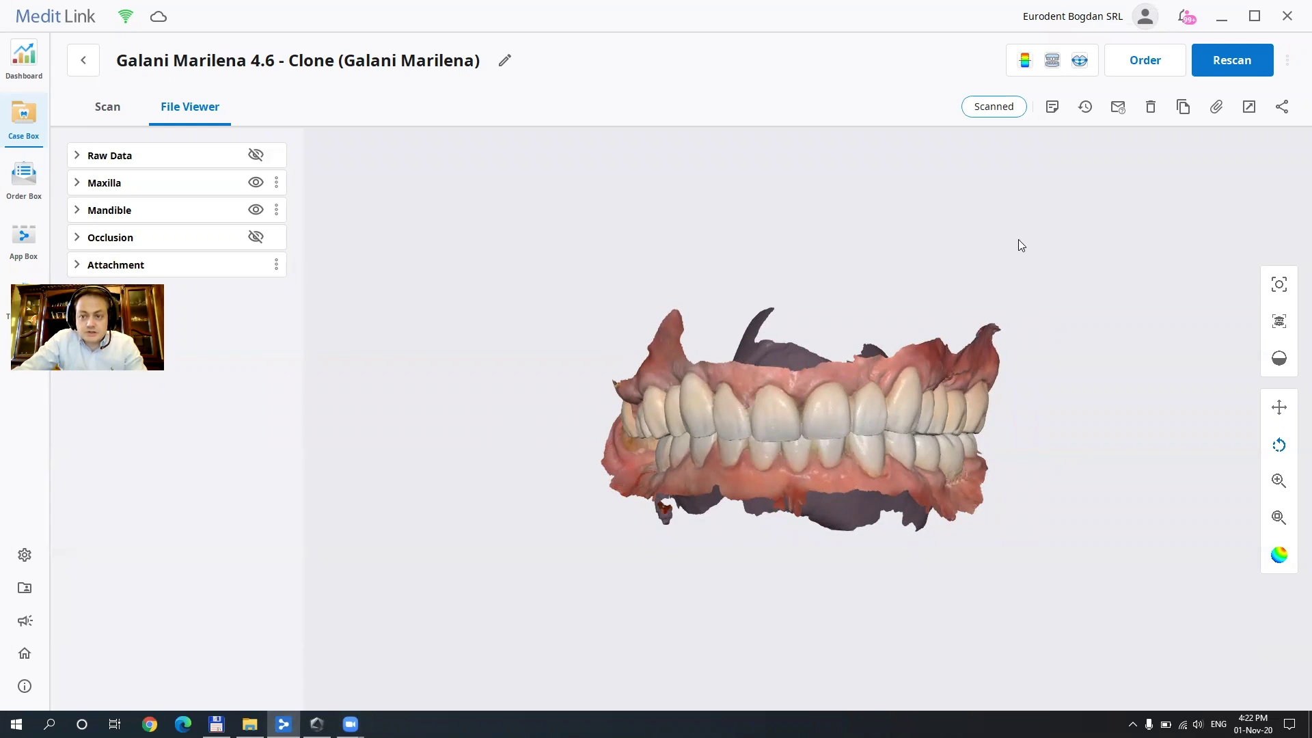
# - Launch Medit Compare and import Mandible Base from both the 4.6 clone and 'gal' waxup cases
pyautogui.click(1023, 67)
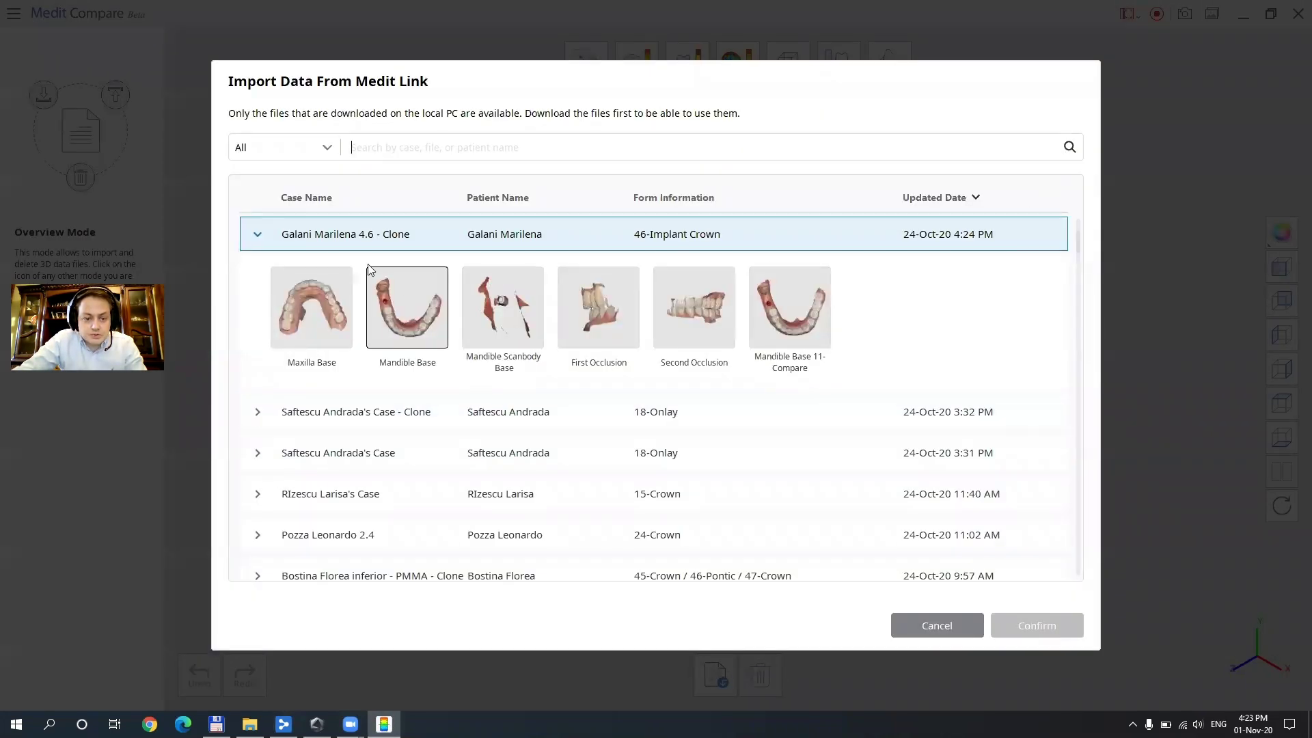
pyautogui.click(409, 321)
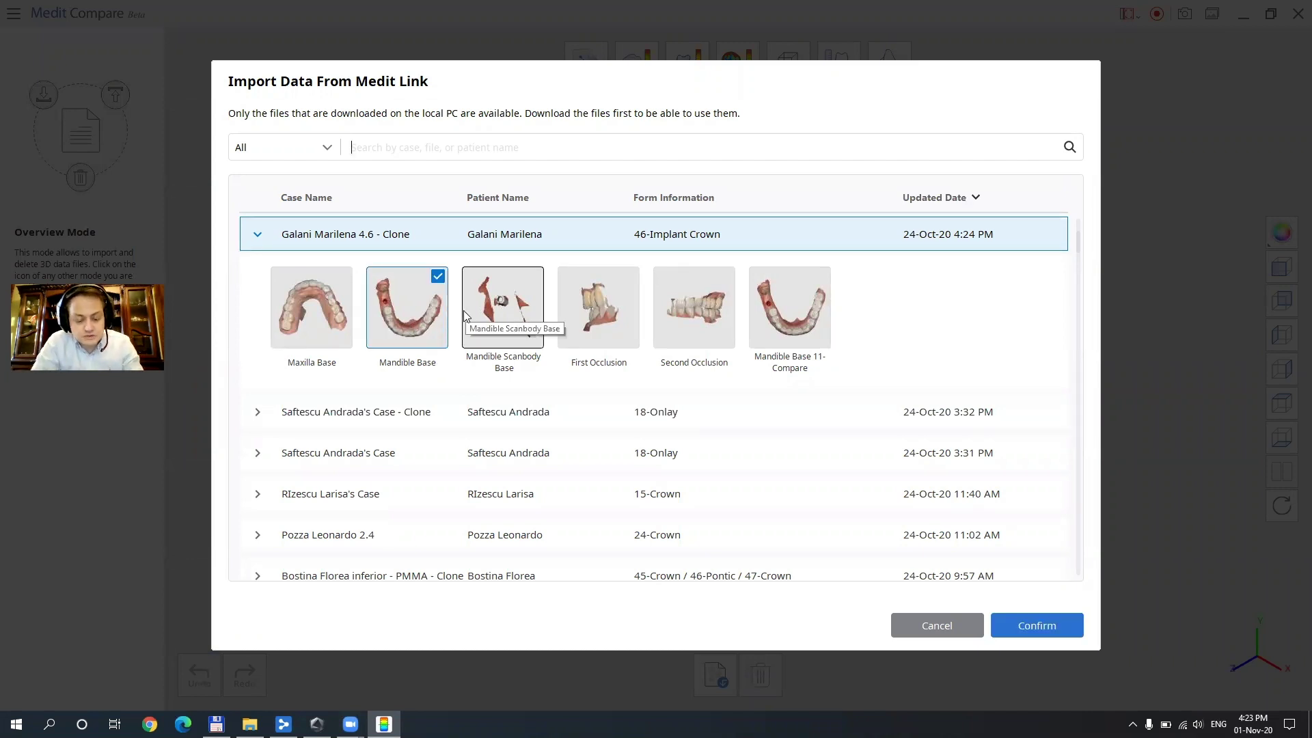
pyautogui.write('galani')
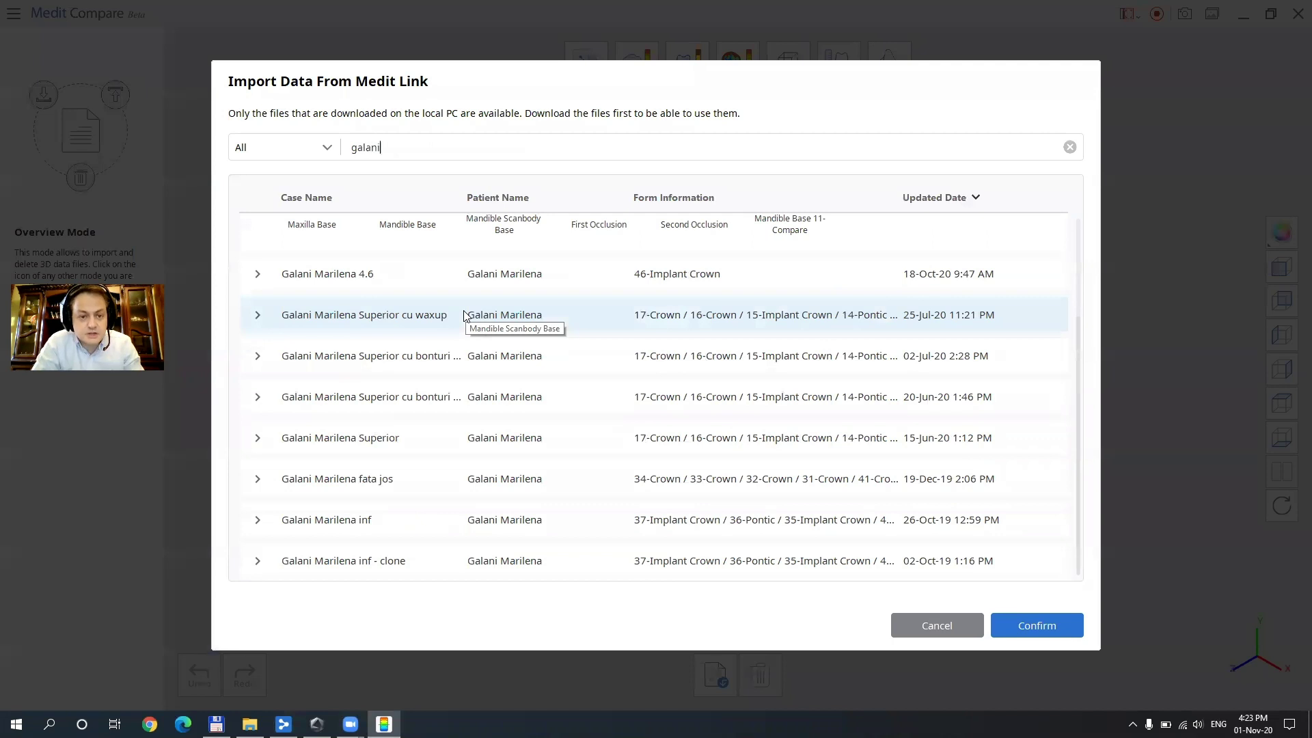
pyautogui.click(464, 315)
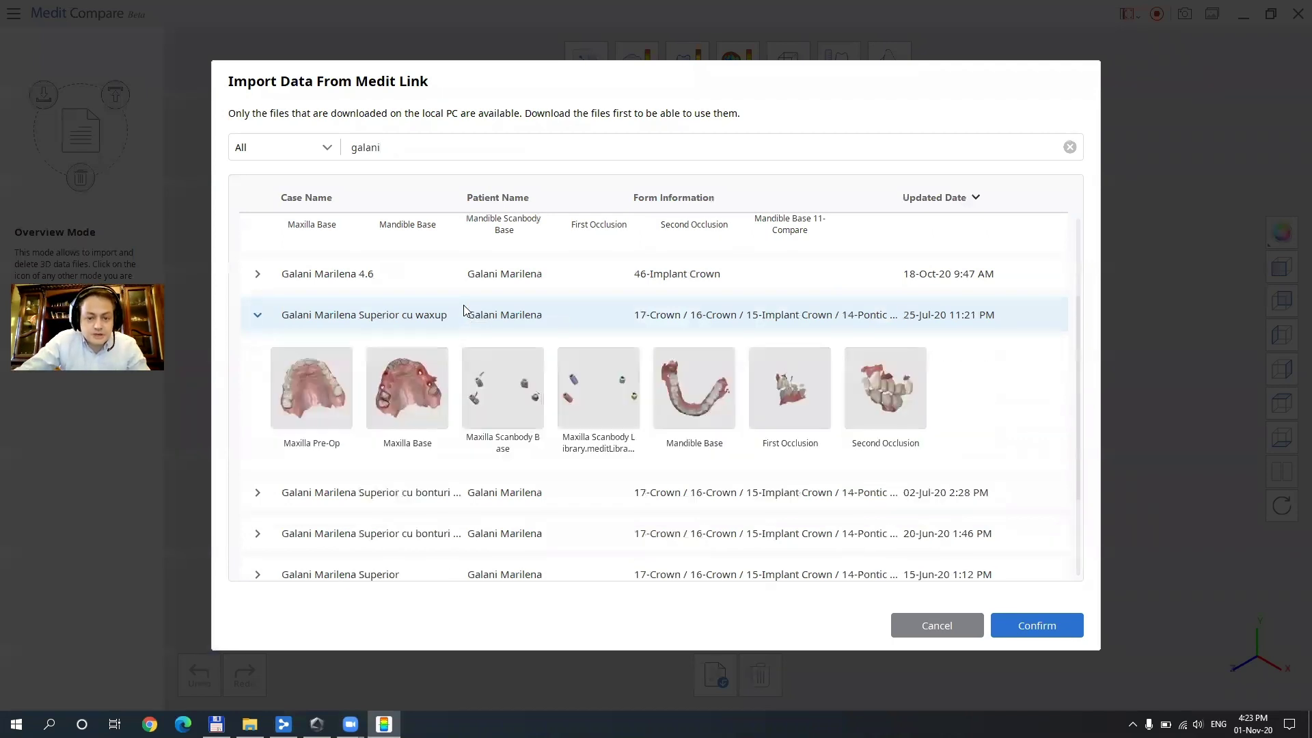
pyautogui.click(710, 392)
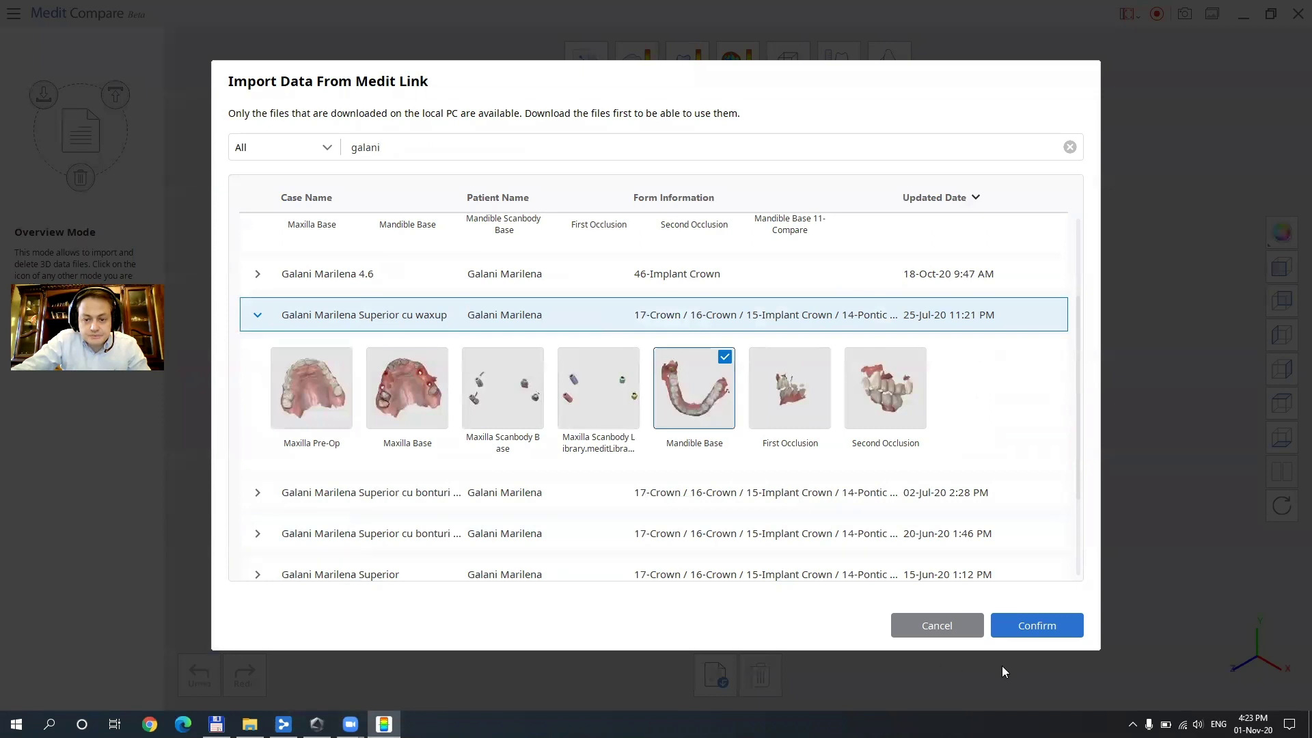
pyautogui.click(1049, 627)
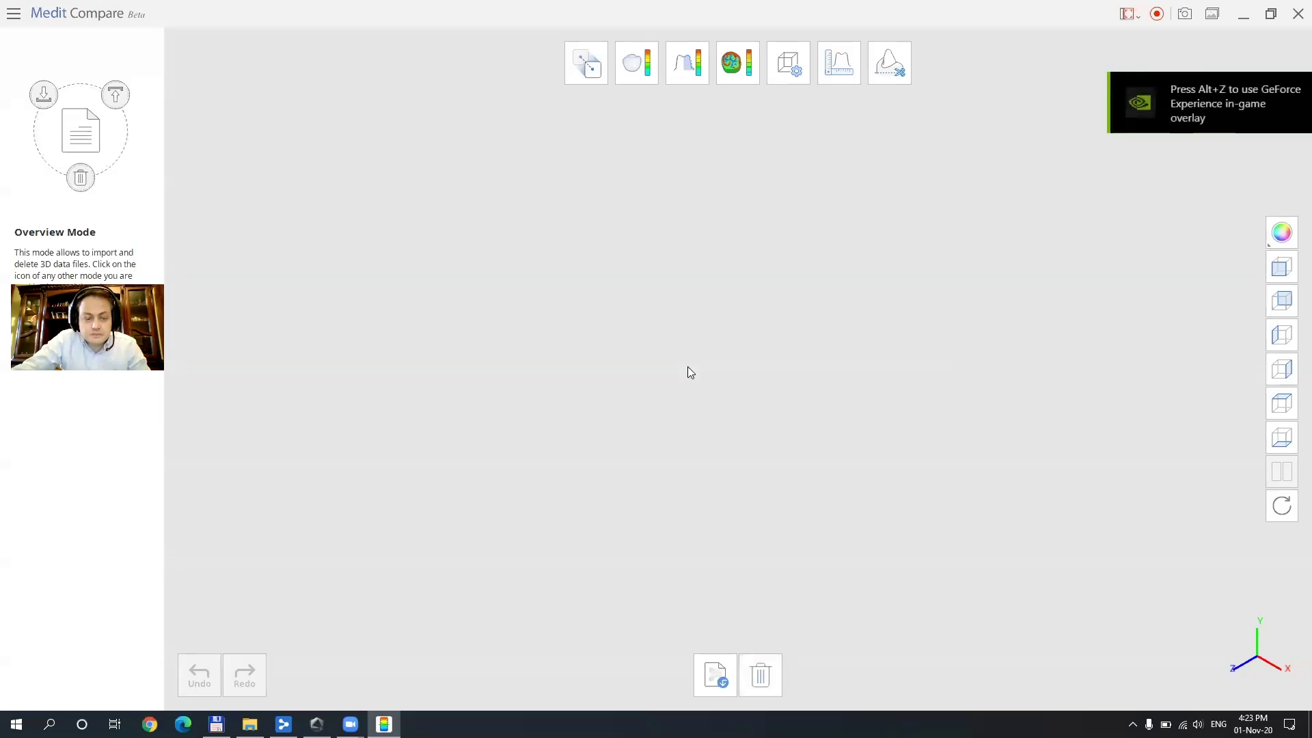
# - Rotate and pan the loaded mandible scans to an occlusal view for inspection
pyautogui.moveTo(835, 515); pyautogui.dragTo(664, 434, button='right')
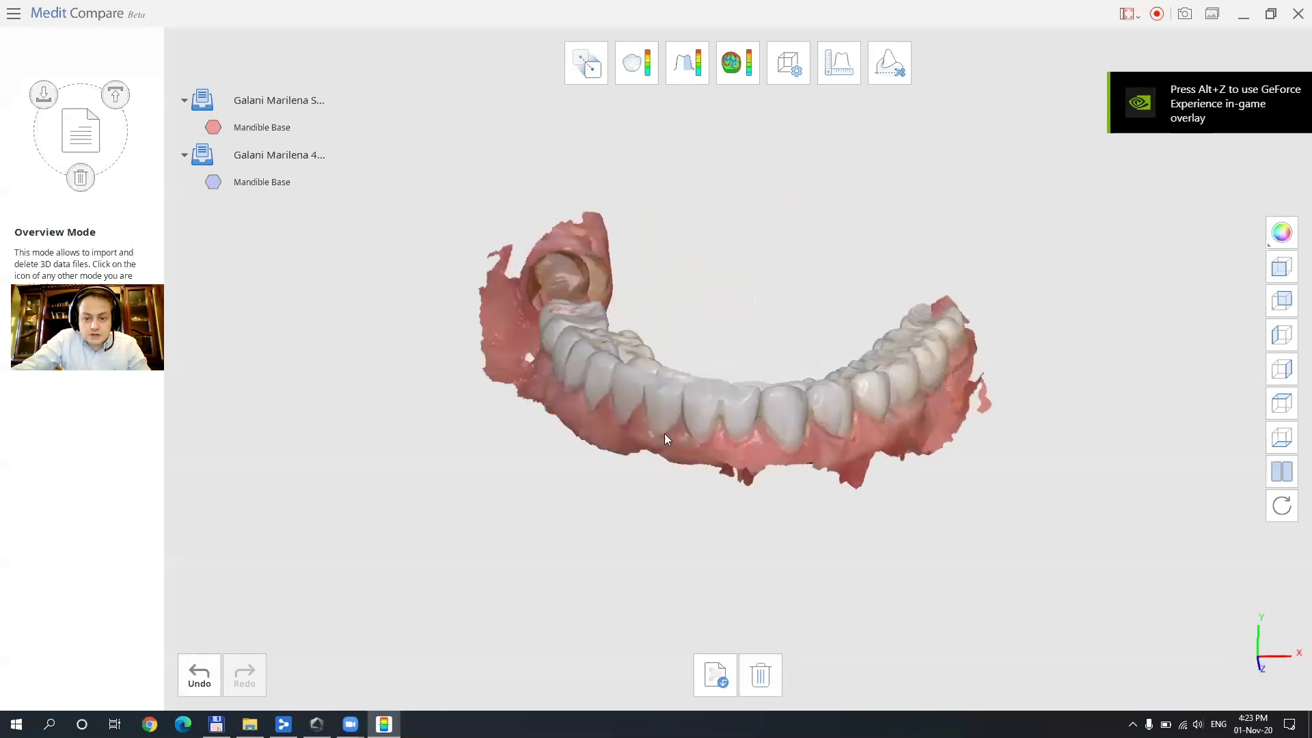
pyautogui.moveTo(757, 459); pyautogui.dragTo(709, 387, button='middle')
pyautogui.moveTo(710, 387); pyautogui.dragTo(783, 572, button='right')
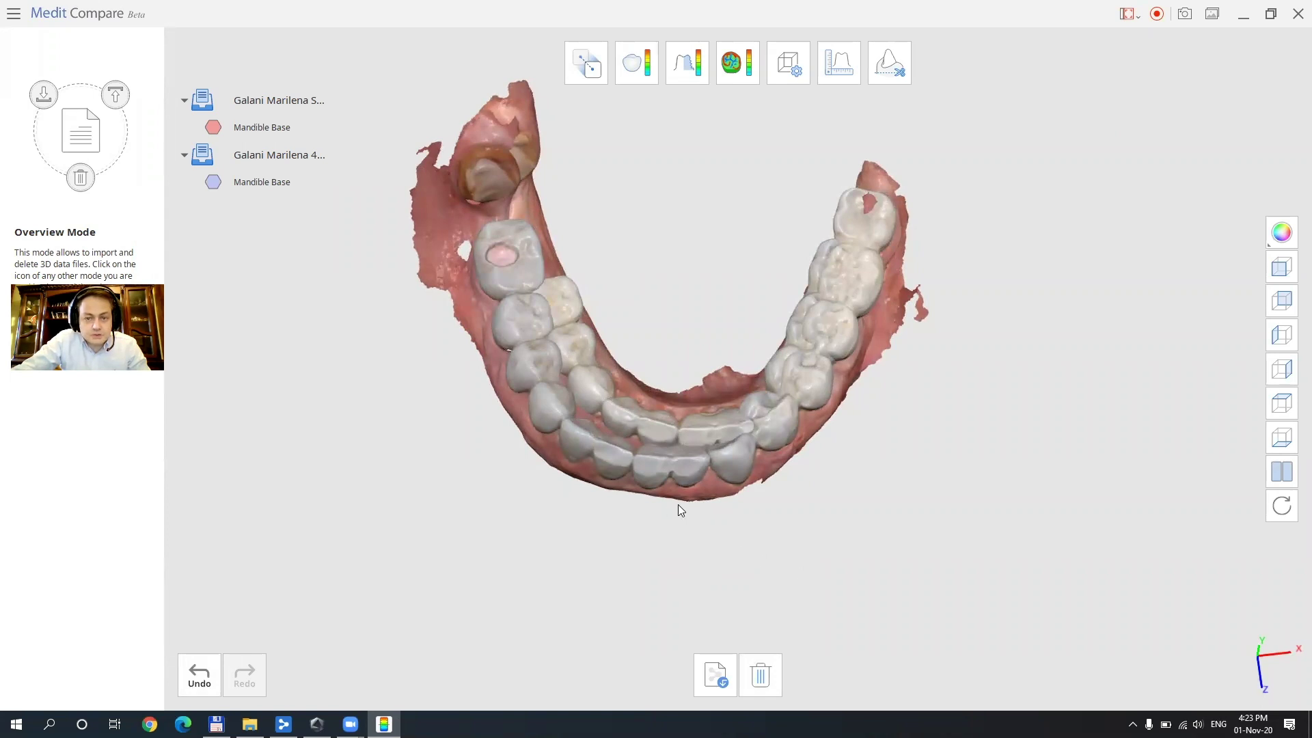
pyautogui.moveTo(899, 461); pyautogui.dragTo(803, 500, button='middle')
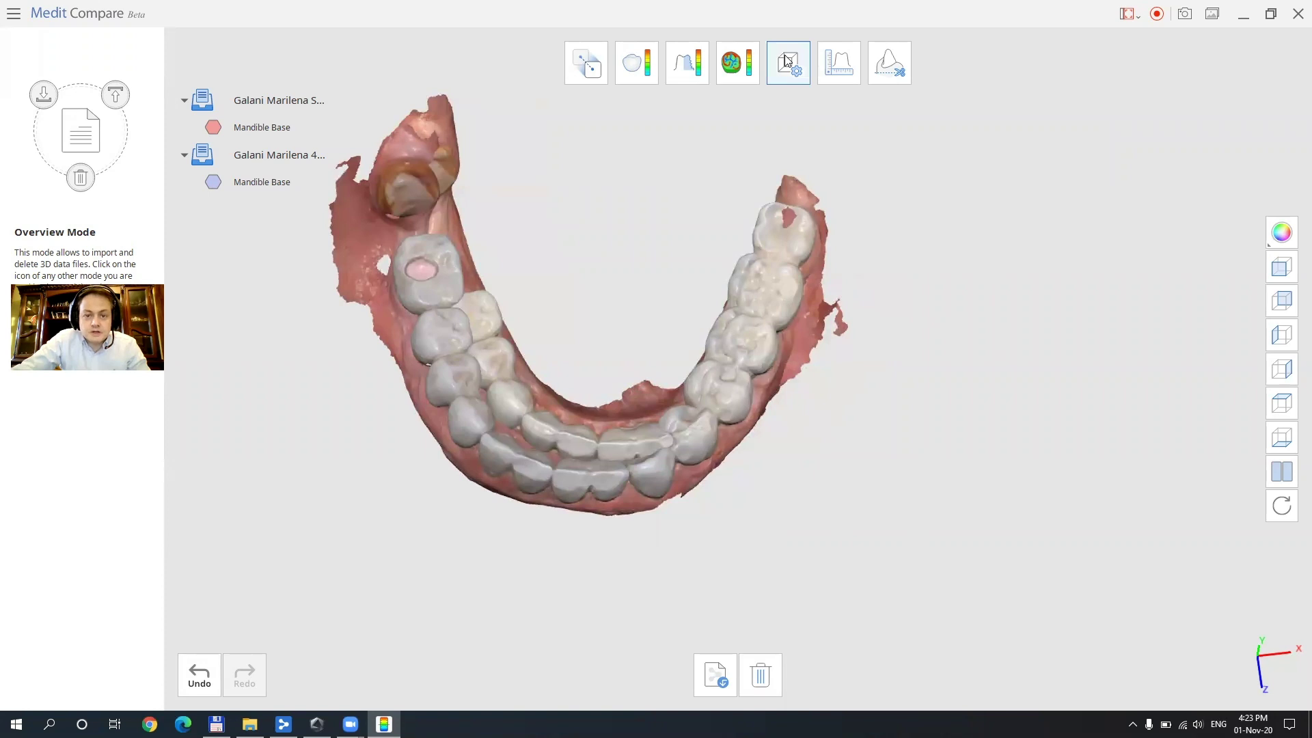
# - Enter Alignment Mode, accept the reference and target scans, and run Auto Alignment
pyautogui.click(590, 75)
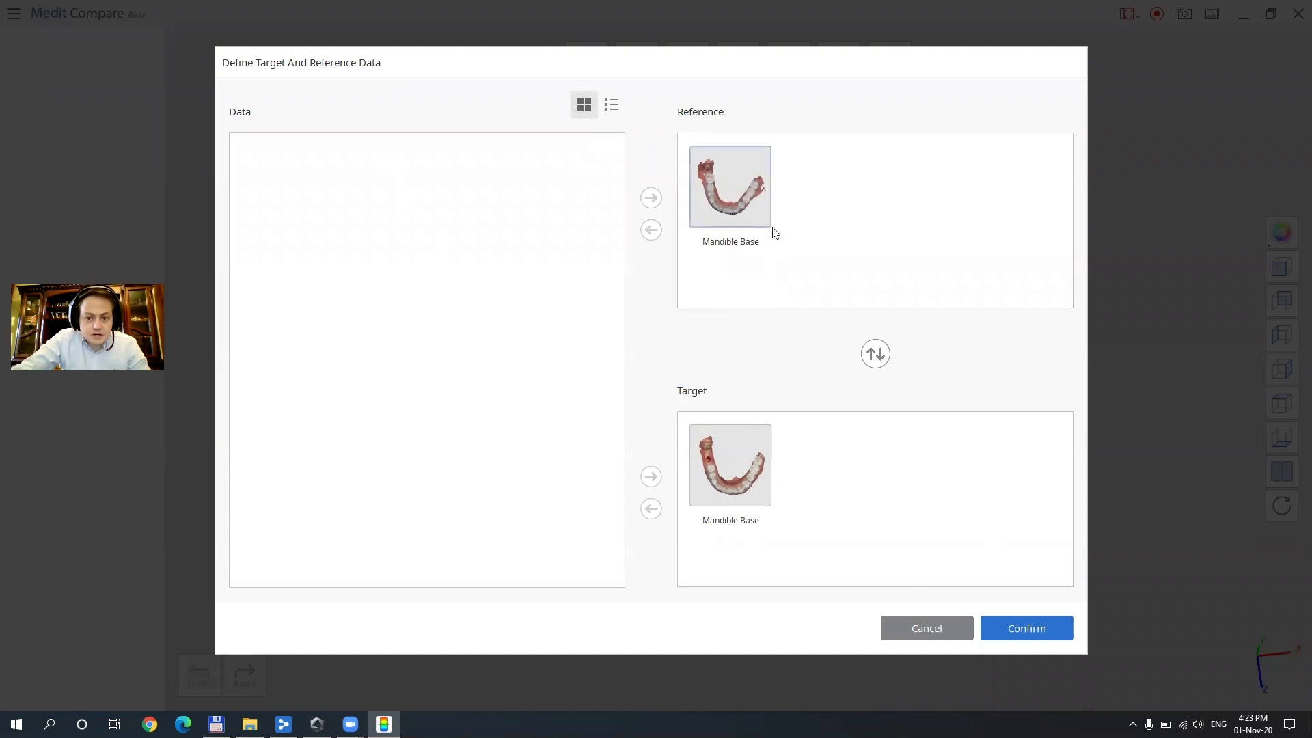
pyautogui.click(1018, 623)
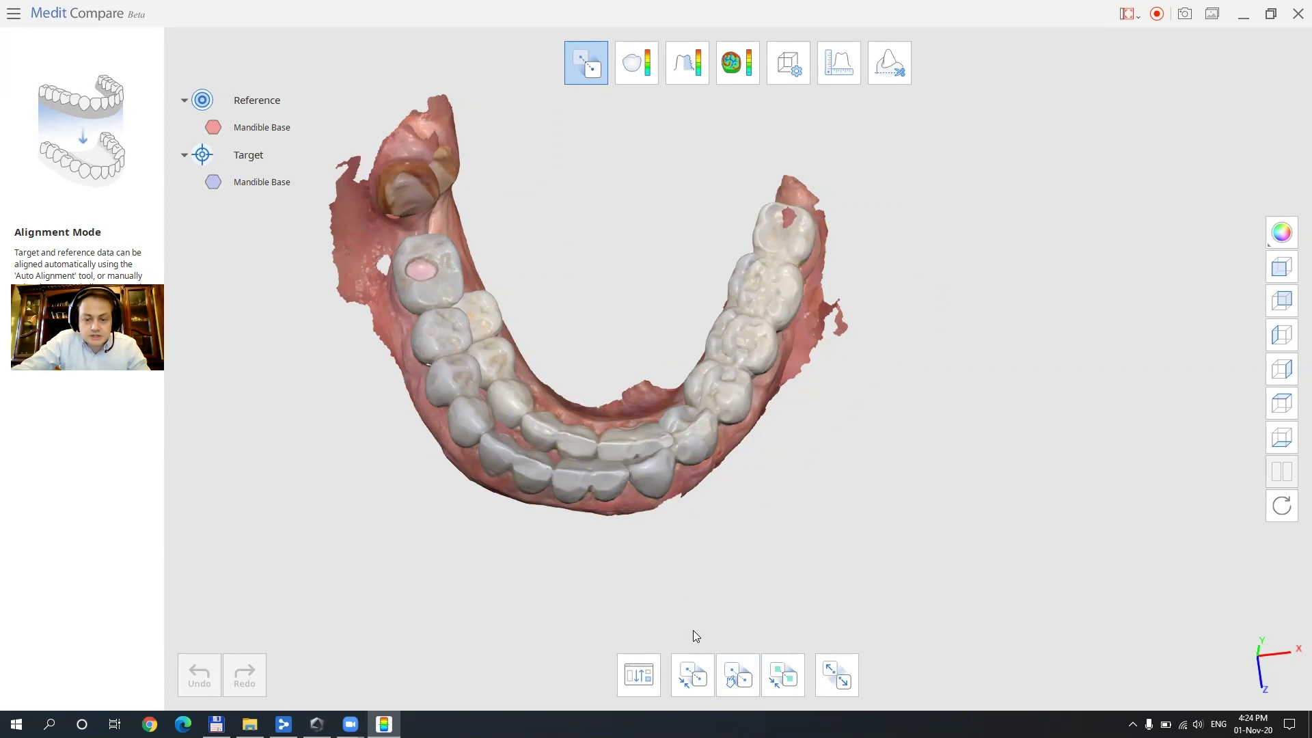
pyautogui.click(693, 670)
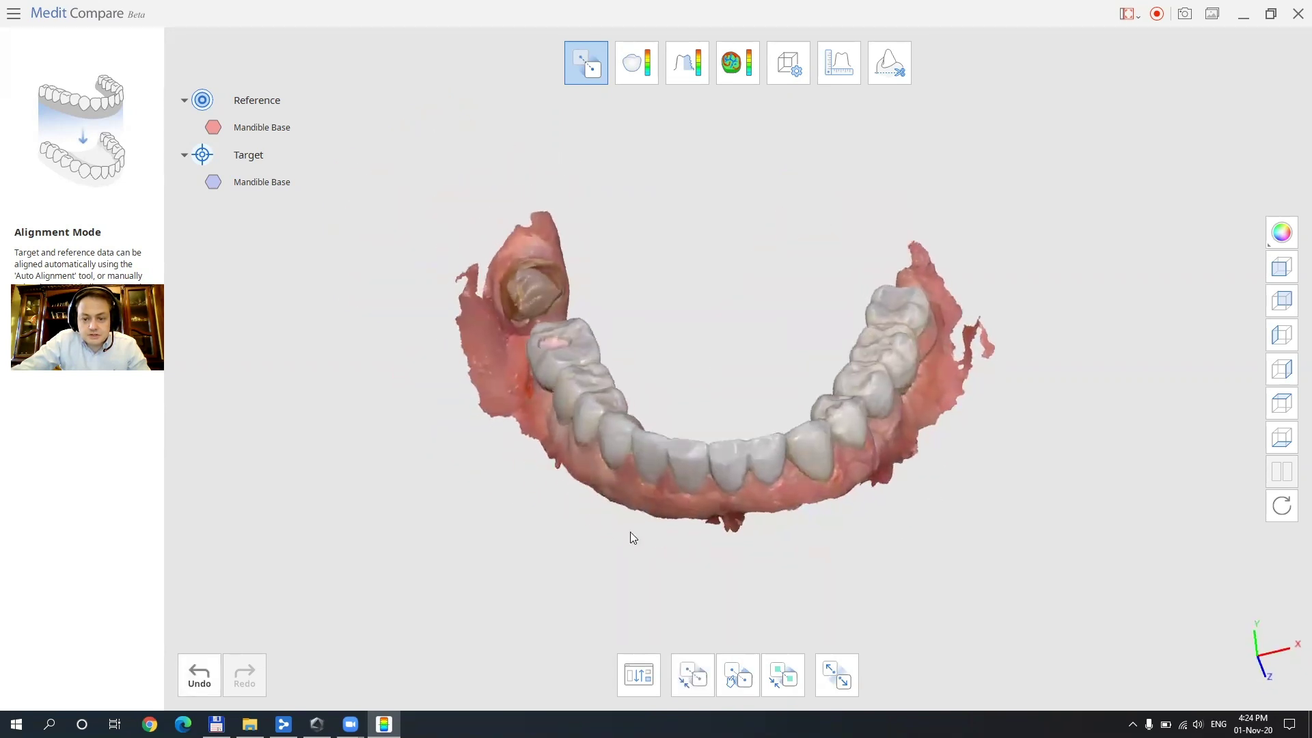
pyautogui.moveTo(1092, 530); pyautogui.dragTo(700, 470, button='right')
pyautogui.moveTo(556, 471); pyautogui.dragTo(692, 674, button='right')
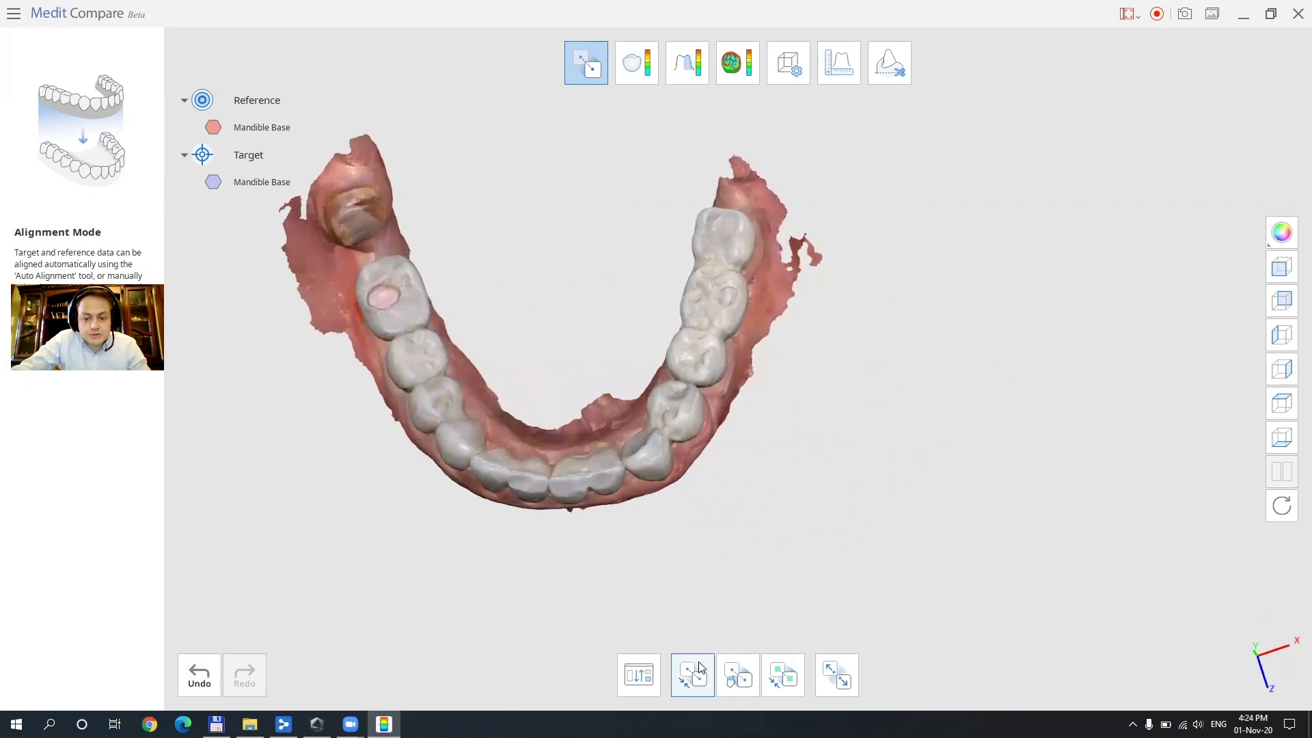
# - Switch to Manual Alignment and undo the premature merge from a stray target point
pyautogui.click(737, 678)
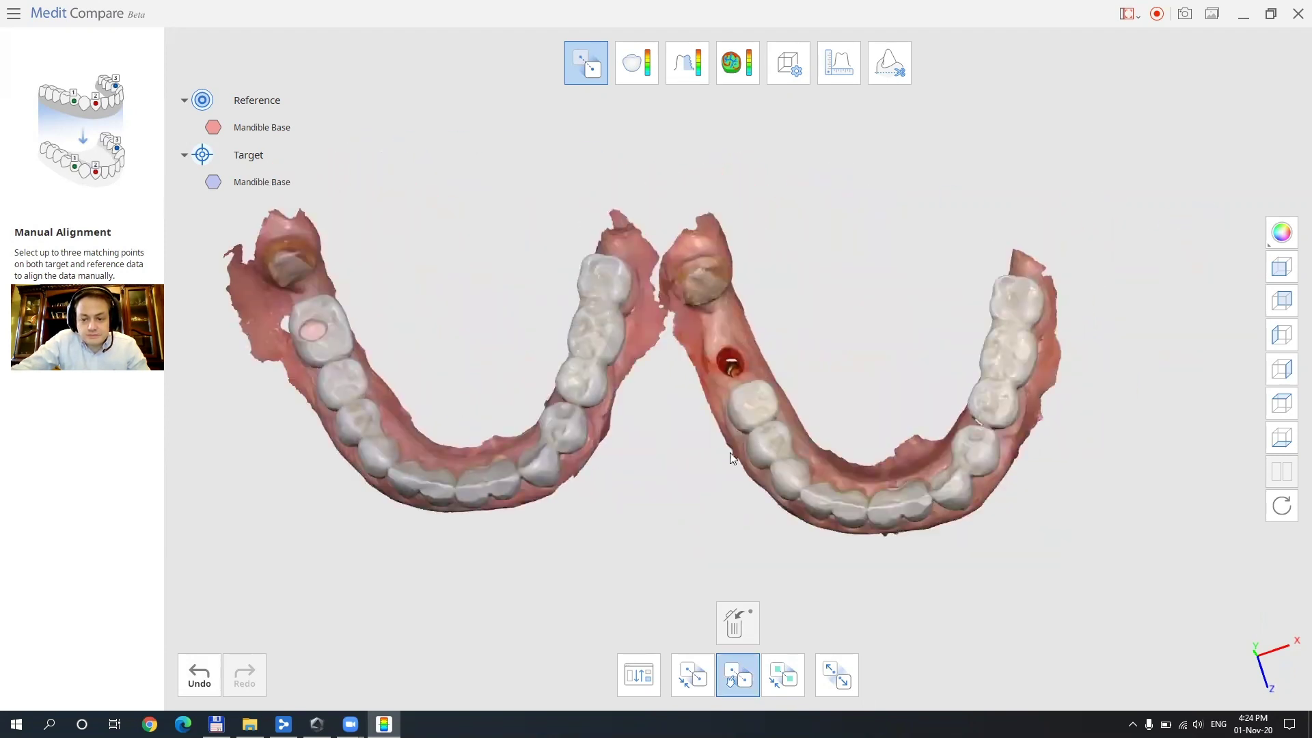
pyautogui.moveTo(585, 545); pyautogui.dragTo(674, 381, button='right')
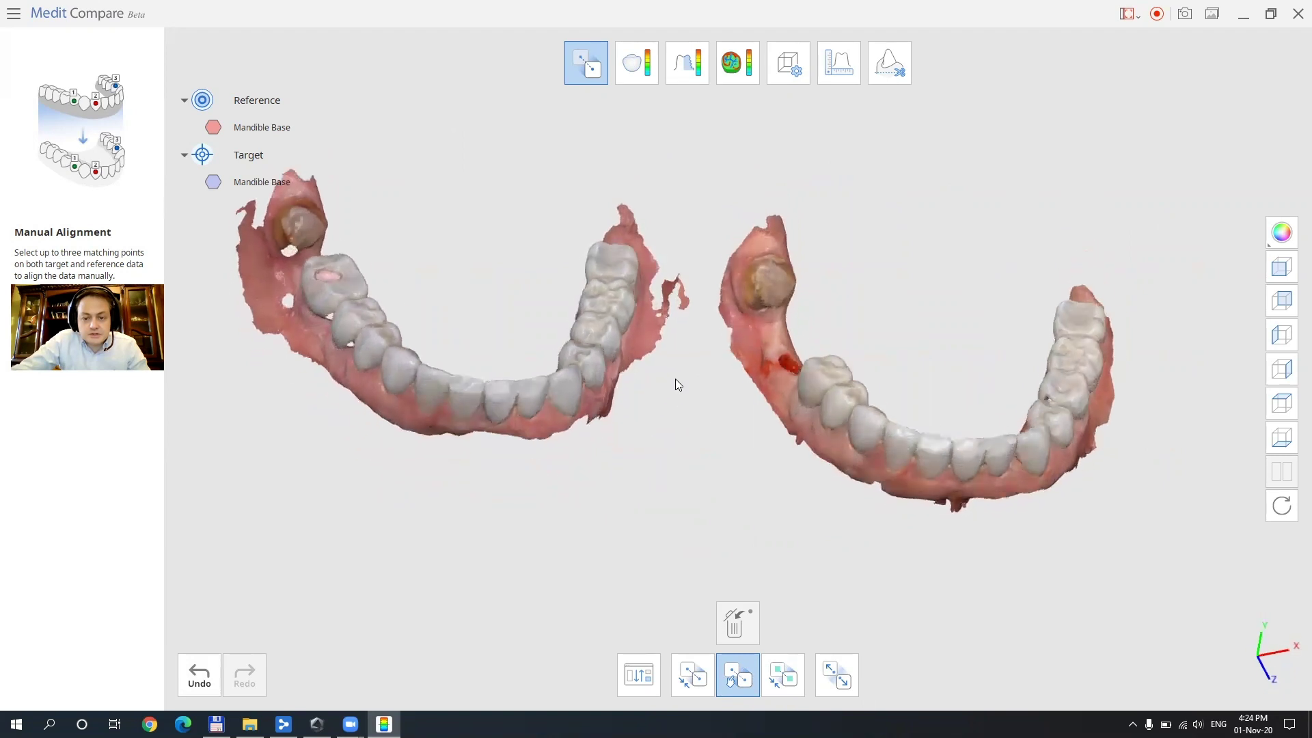
pyautogui.moveTo(1198, 554); pyautogui.dragTo(825, 461, button='right')
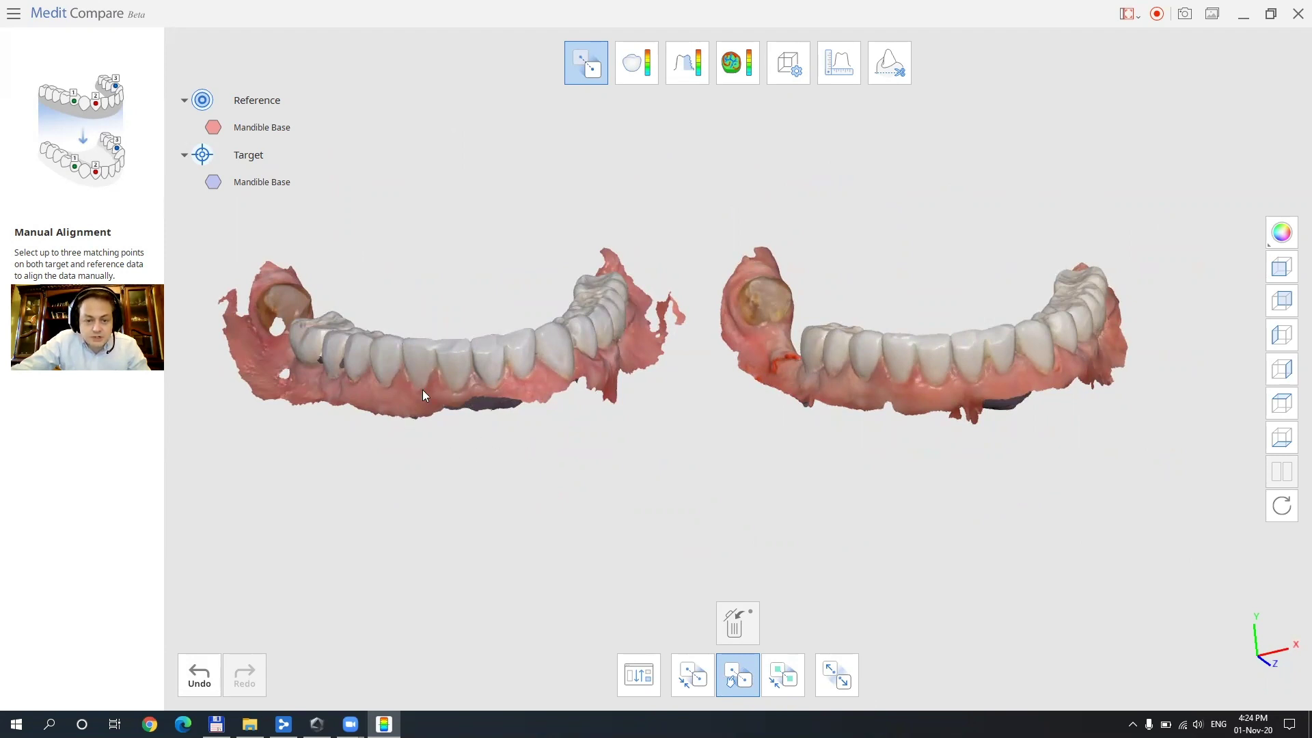
pyautogui.click(902, 381)
pyautogui.moveTo(997, 488); pyautogui.dragTo(882, 407, button='right')
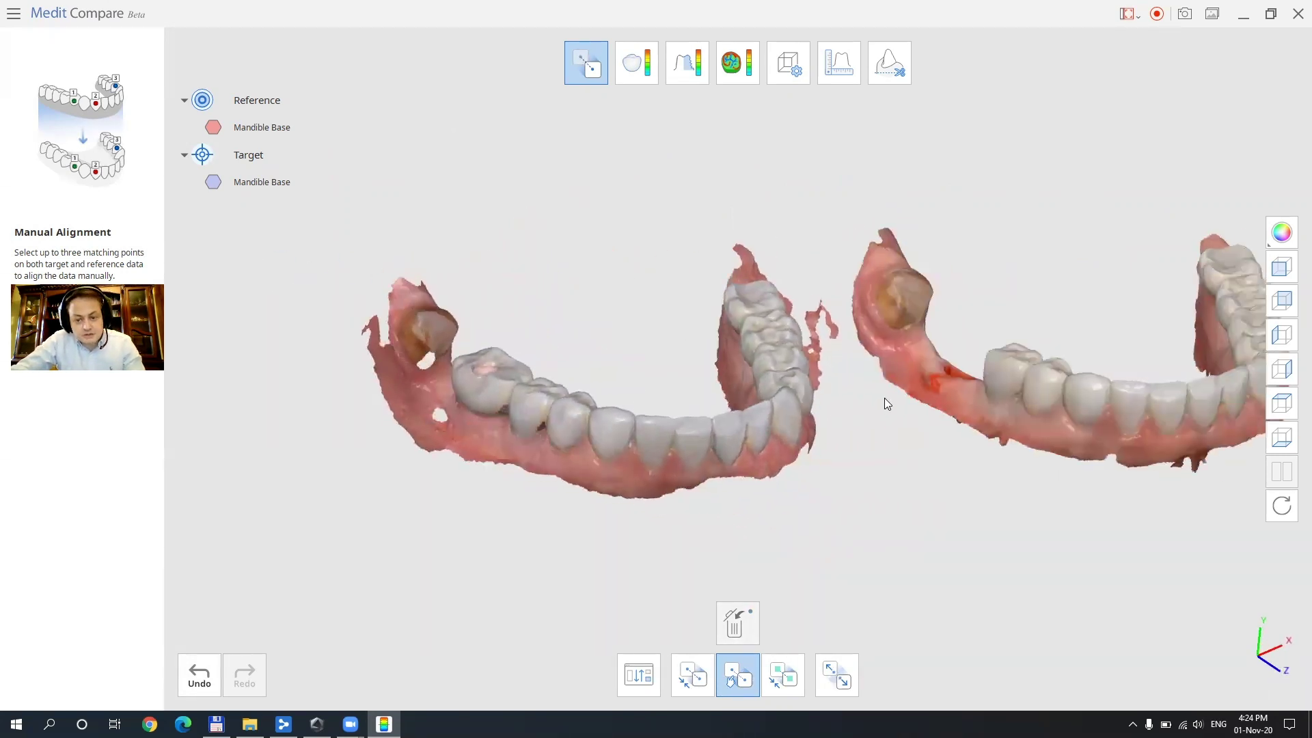
pyautogui.hotkey('ctrl', 'z')
pyautogui.moveTo(823, 524); pyautogui.dragTo(850, 425, button='right')
pyautogui.moveTo(542, 460); pyautogui.dragTo(557, 425, button='right')
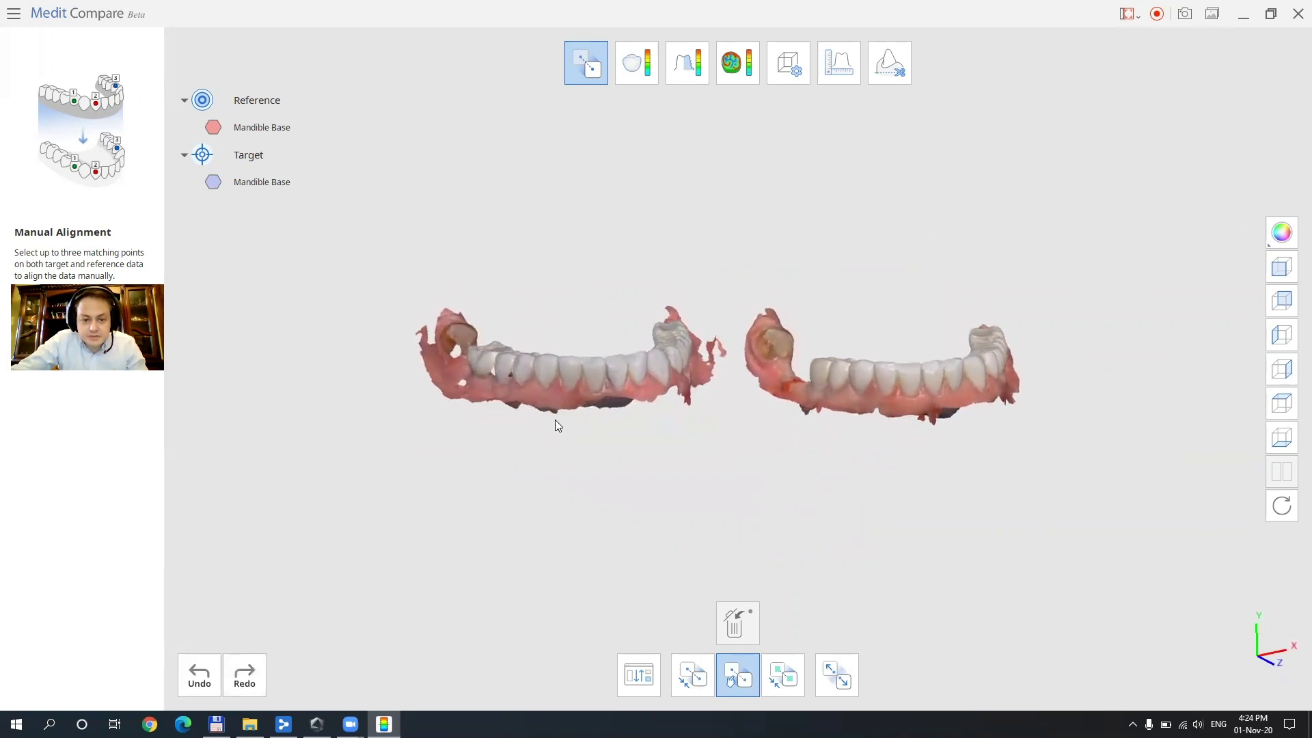
# - Mark matching points on the reference jaw, then on the target jaw, and check the fit
pyautogui.click(520, 384)
pyautogui.moveTo(698, 444); pyautogui.dragTo(708, 365, button='right')
pyautogui.click(637, 376)
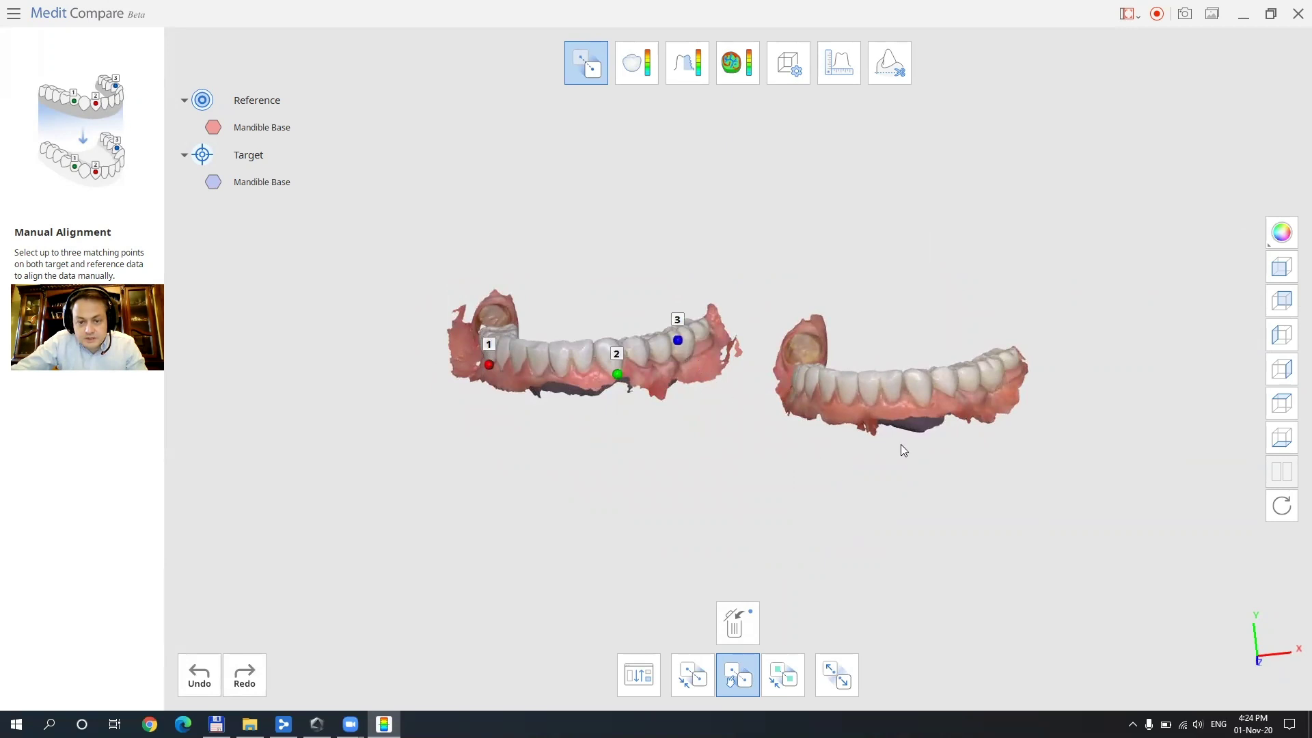
pyautogui.moveTo(815, 482); pyautogui.dragTo(873, 440, button='right')
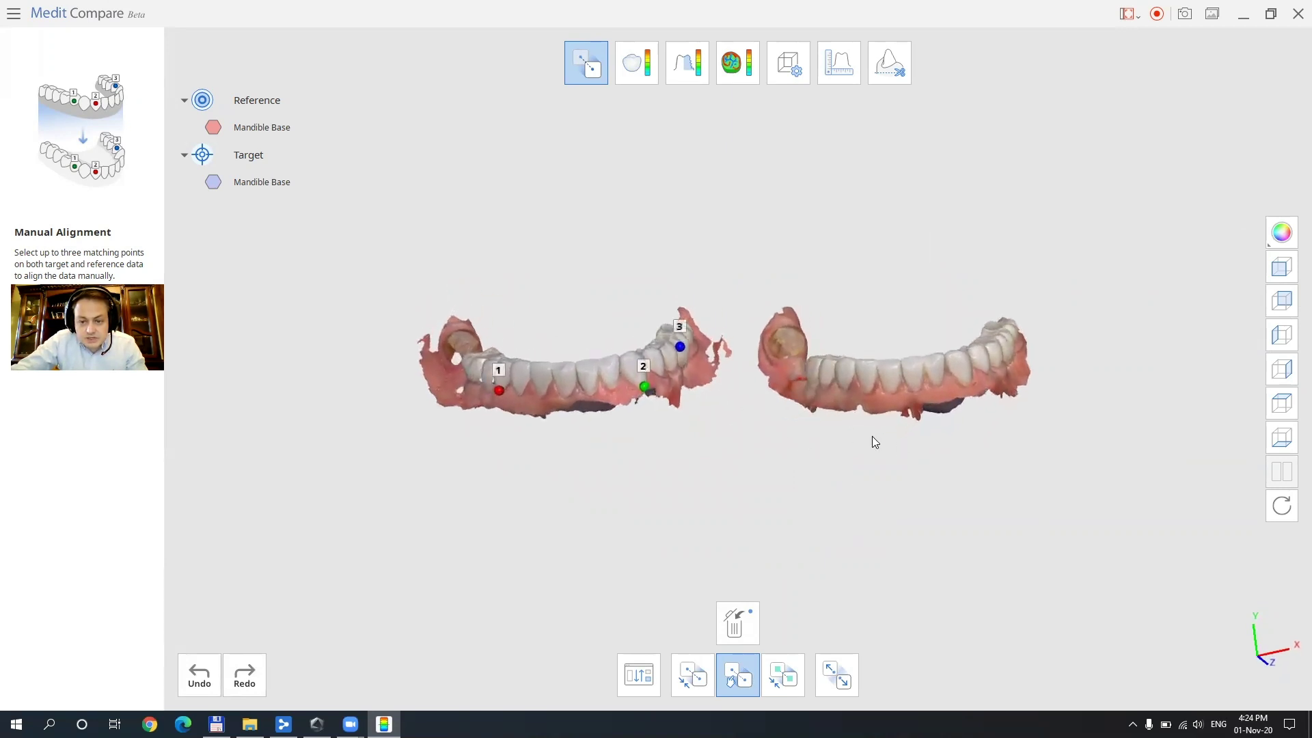
pyautogui.moveTo(980, 469); pyautogui.dragTo(934, 437, button='right')
pyautogui.click(825, 387)
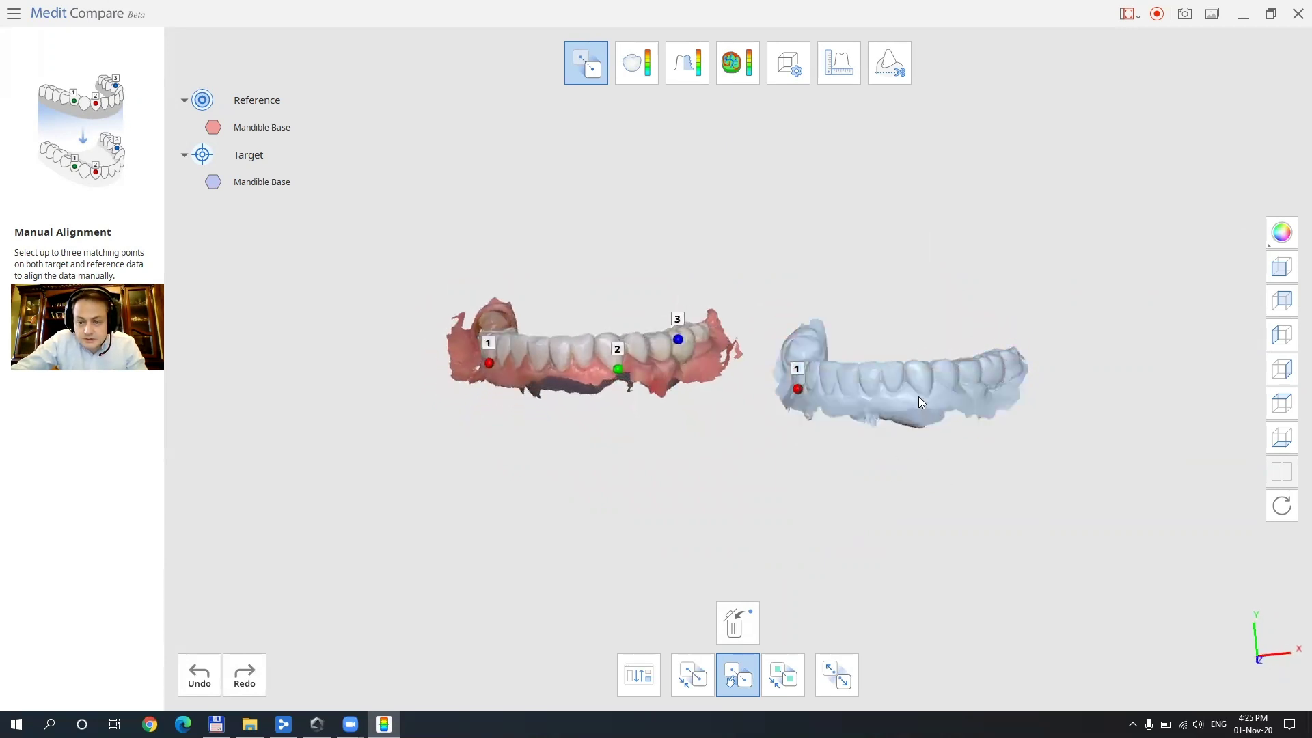
pyautogui.click(987, 371)
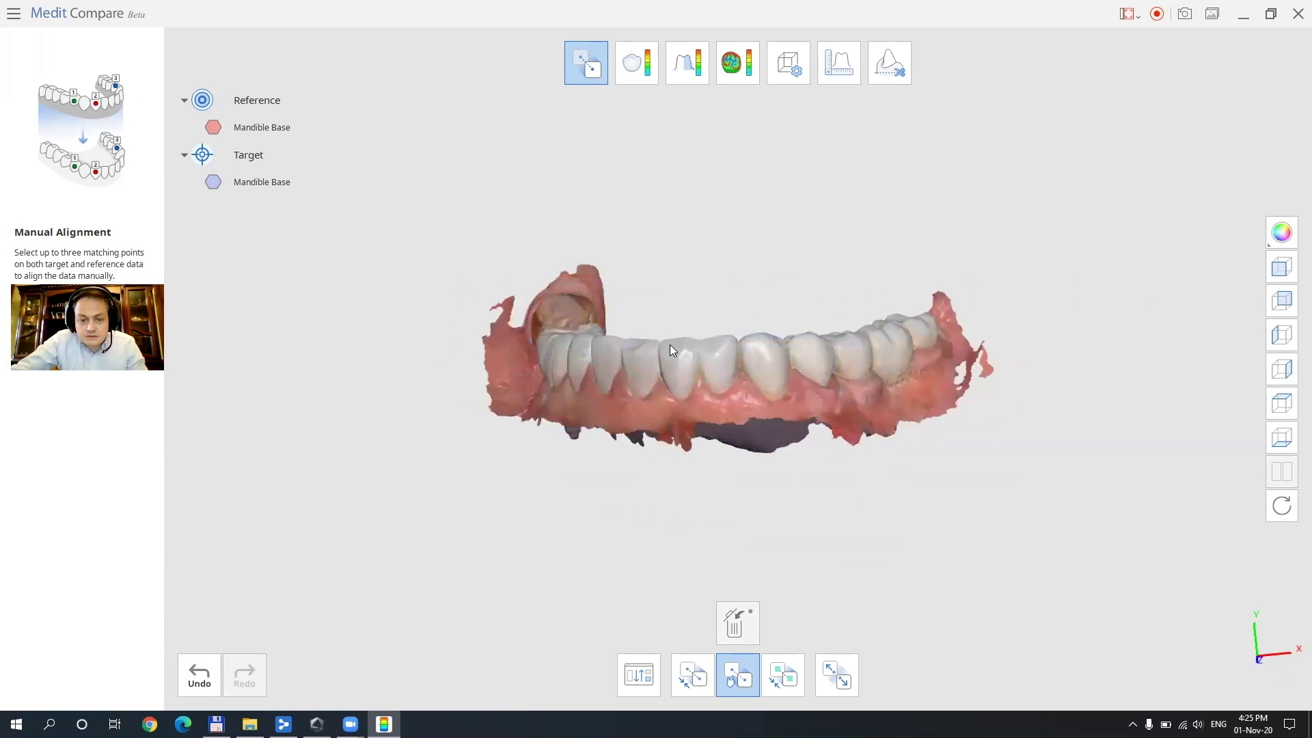
pyautogui.moveTo(739, 433); pyautogui.dragTo(851, 411, button='right')
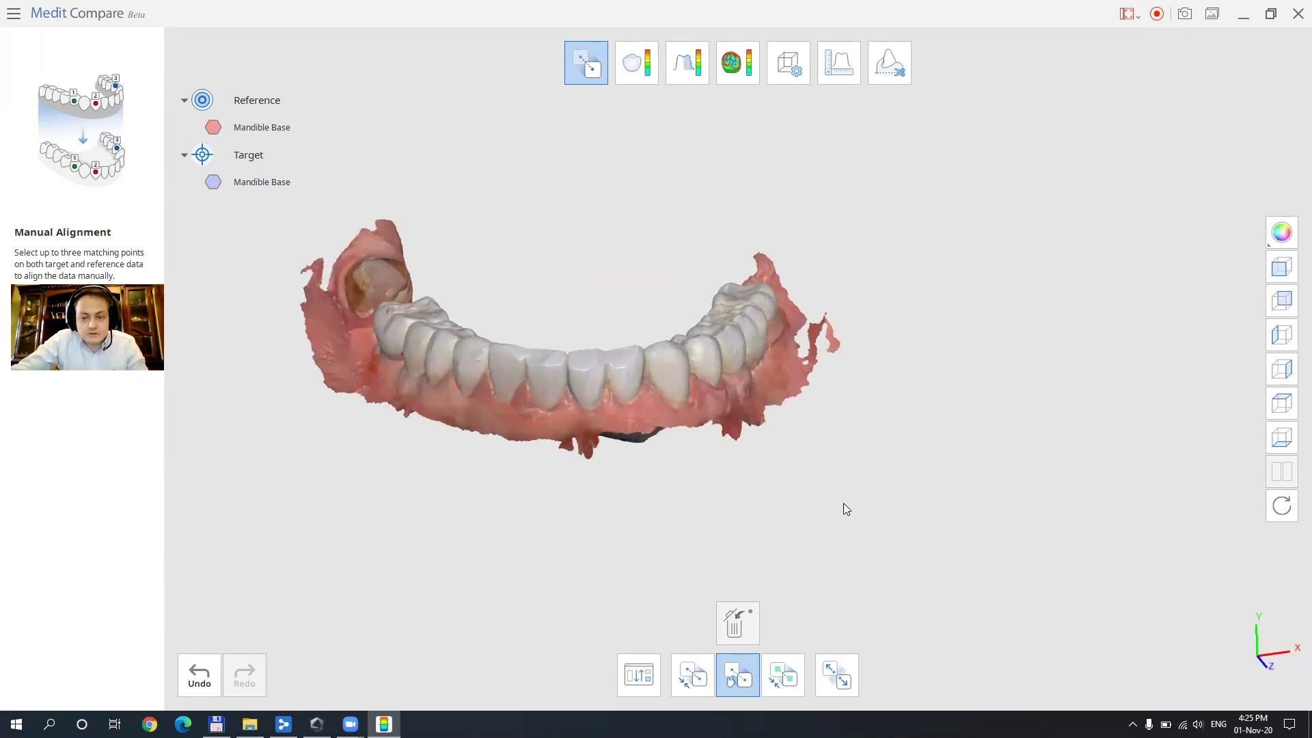
# - Switch to area-based alignment and paint the teeth of the left reference scan
pyautogui.click(784, 676)
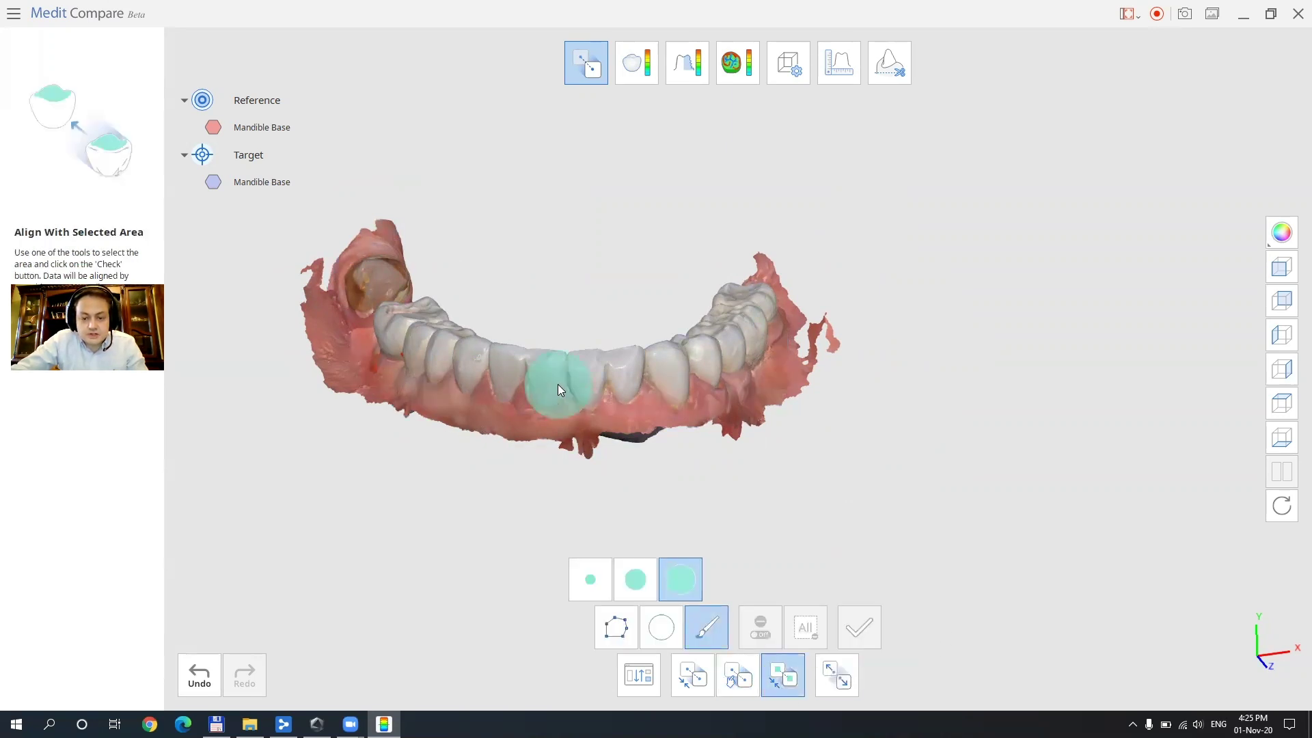
pyautogui.moveTo(559, 389); pyautogui.dragTo(509, 396, button='right')
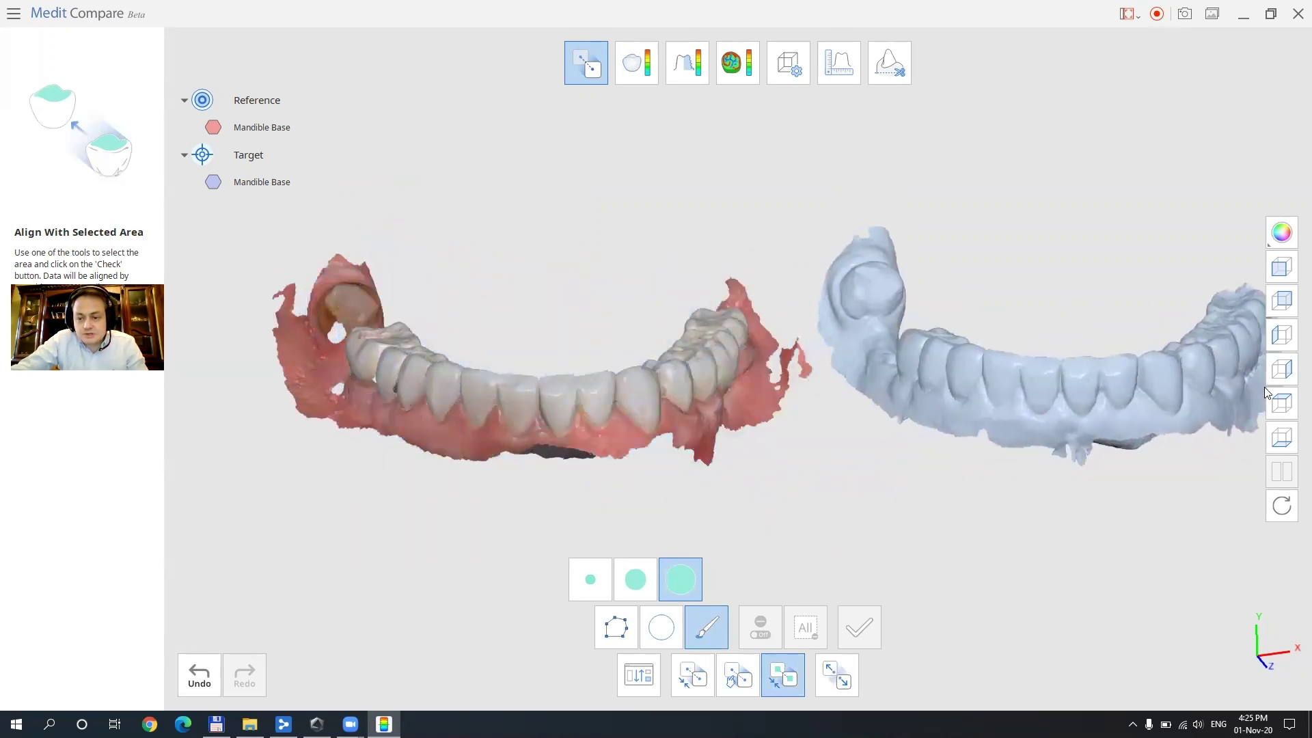
pyautogui.moveTo(998, 476)
pyautogui.mouseDown(button='right')
pyautogui.moveTo(836, 502)
pyautogui.moveTo(819, 484)
pyautogui.moveTo(880, 488)
pyautogui.moveTo(902, 552)
pyautogui.moveTo(797, 530)
pyautogui.moveTo(897, 504)
pyautogui.moveTo(821, 469)
pyautogui.mouseUp(button='right')
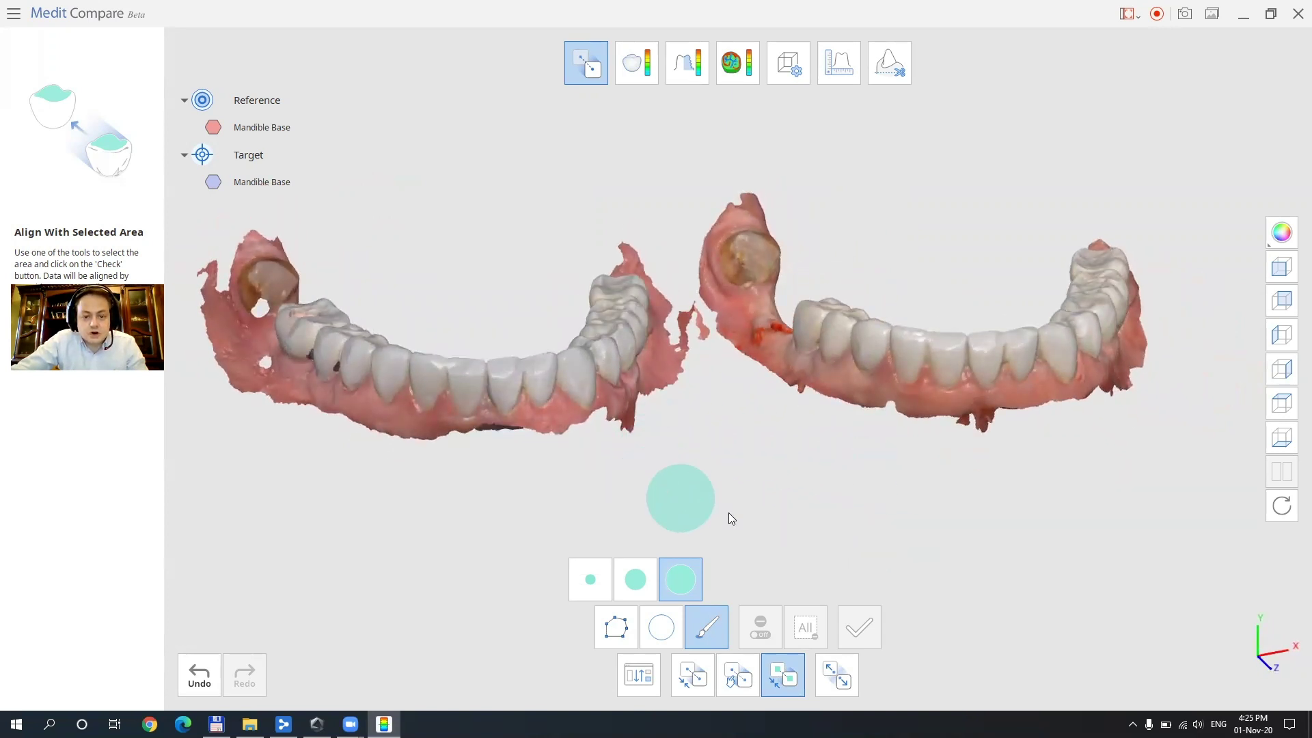
pyautogui.moveTo(474, 548)
pyautogui.mouseDown(button='right')
pyautogui.moveTo(409, 516)
pyautogui.moveTo(439, 517)
pyautogui.mouseUp(button='right')
pyautogui.moveTo(341, 345); pyautogui.dragTo(310, 339)
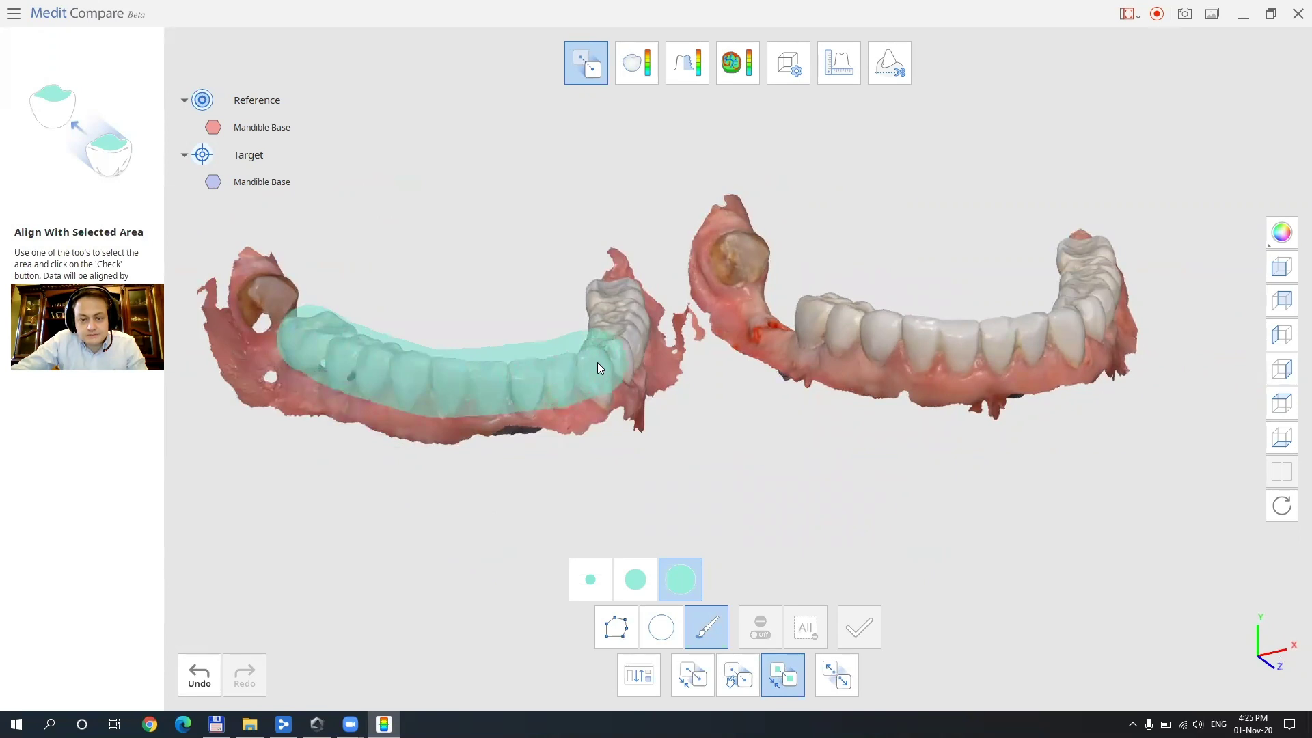
pyautogui.moveTo(597, 368); pyautogui.dragTo(615, 359)
pyautogui.moveTo(779, 463)
pyautogui.mouseDown(button='right')
pyautogui.moveTo(622, 466)
pyautogui.moveTo(590, 340)
pyautogui.mouseUp(button='right')
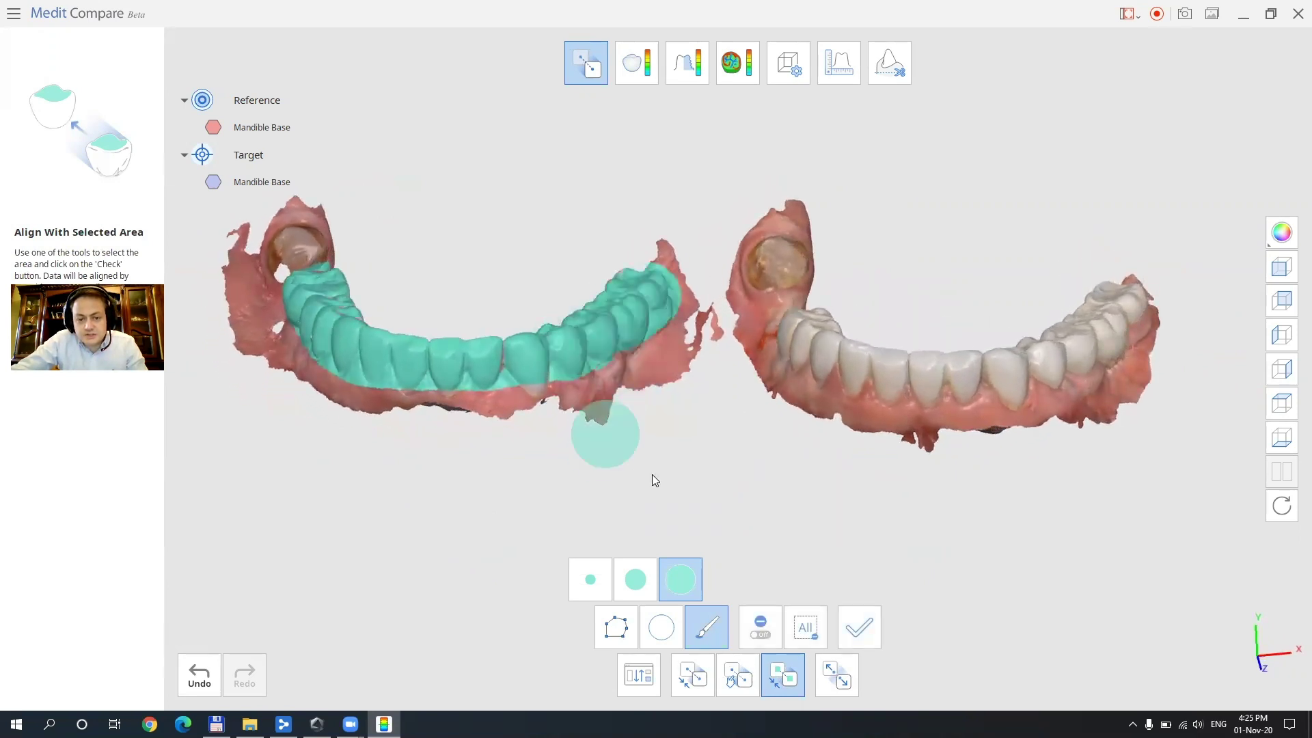
# - Paint a matching area on the second scan's teeth and review both painted regions
pyautogui.moveTo(650, 477)
pyautogui.mouseDown(button='right')
pyautogui.moveTo(799, 519)
pyautogui.moveTo(526, 305)
pyautogui.moveTo(629, 320)
pyautogui.mouseUp(button='right')
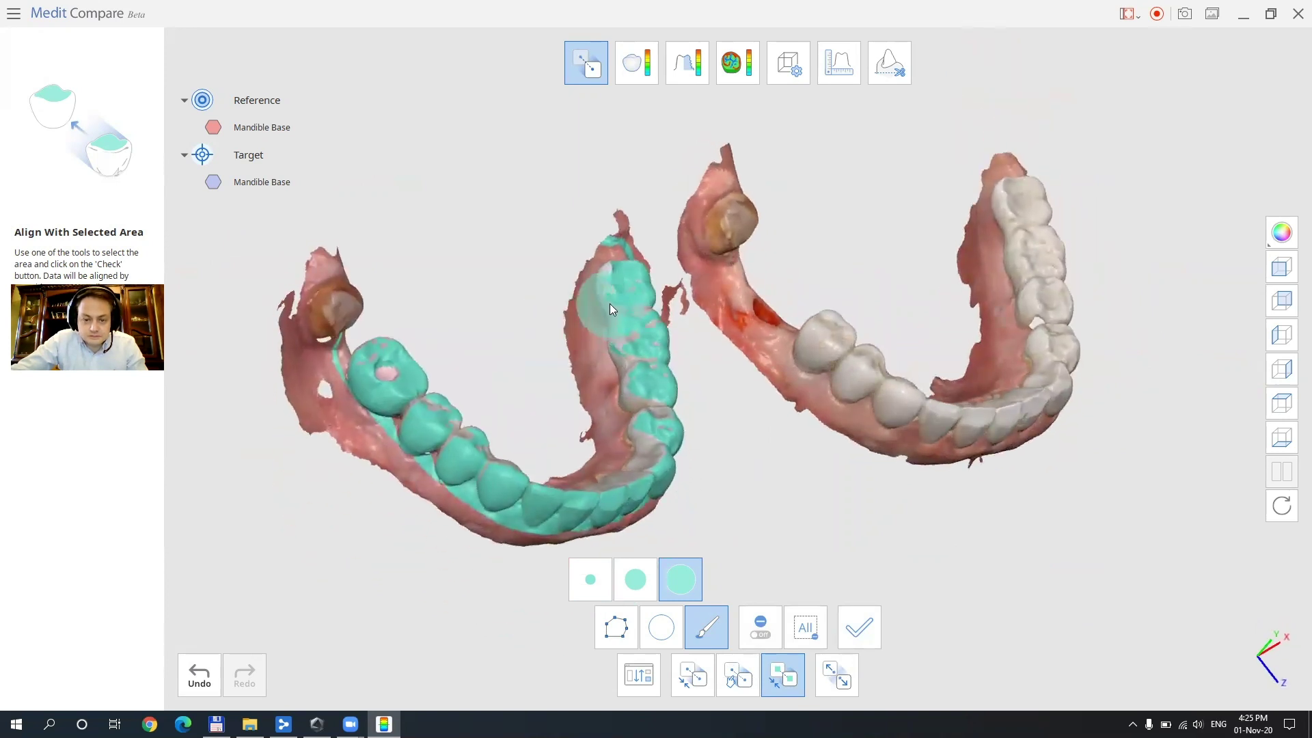
pyautogui.moveTo(674, 531)
pyautogui.mouseDown(button='right')
pyautogui.moveTo(943, 474)
pyautogui.moveTo(582, 460)
pyautogui.moveTo(1072, 501)
pyautogui.moveTo(865, 344)
pyautogui.mouseUp(button='right')
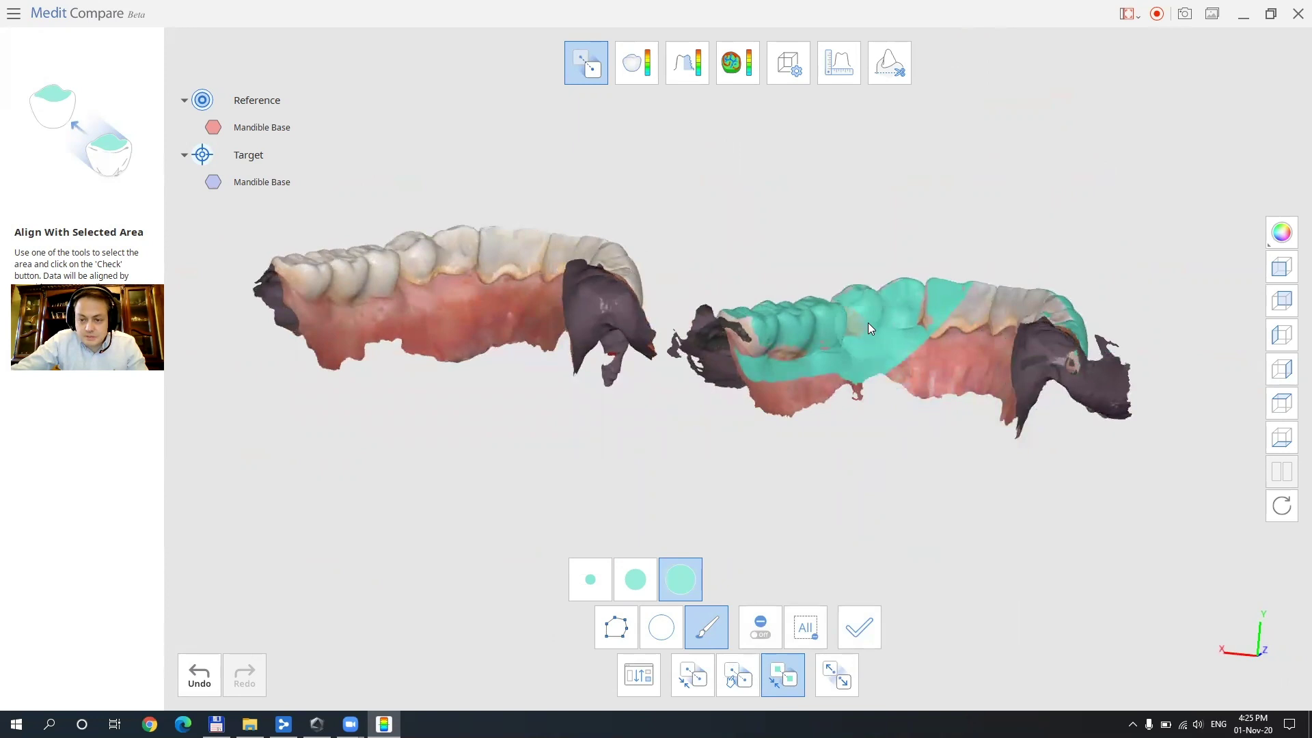
pyautogui.moveTo(981, 384)
pyautogui.mouseDown(button='right')
pyautogui.moveTo(1028, 350)
pyautogui.moveTo(958, 417)
pyautogui.moveTo(803, 444)
pyautogui.moveTo(959, 428)
pyautogui.moveTo(823, 274)
pyautogui.mouseUp(button='right')
pyautogui.click(813, 270)
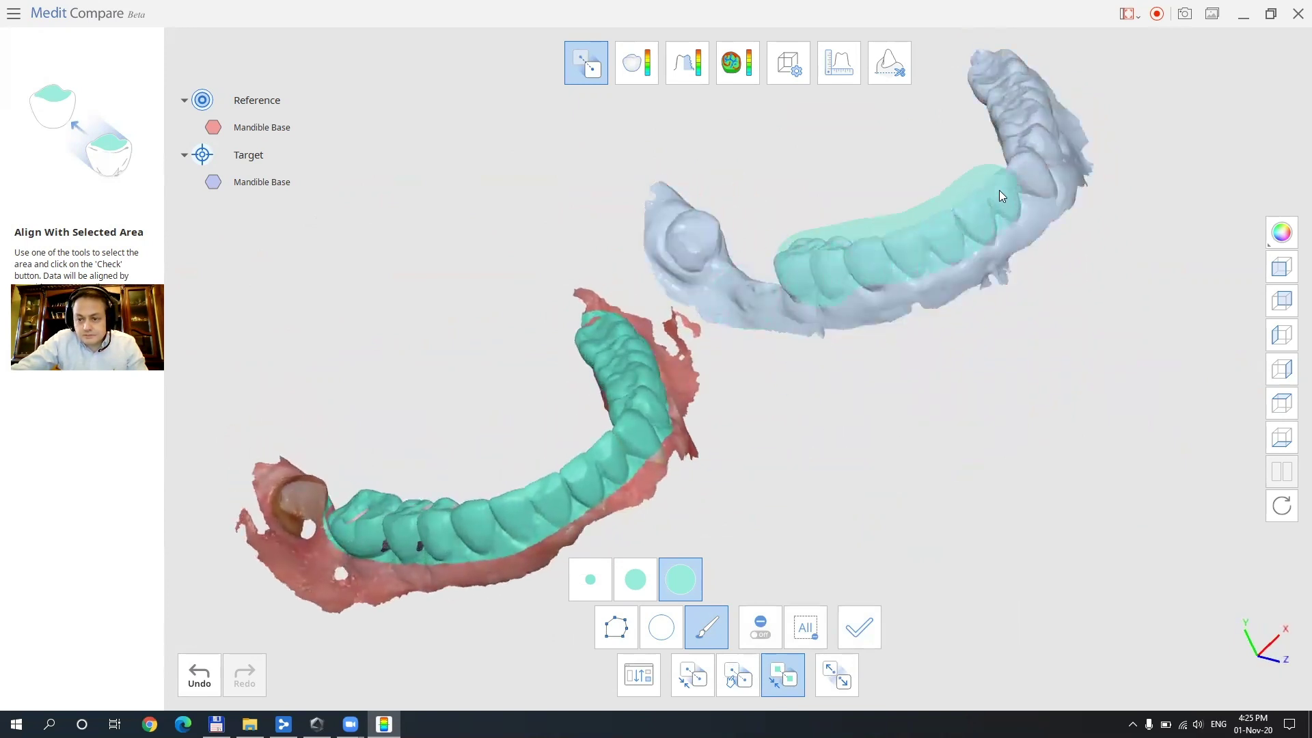
pyautogui.moveTo(1026, 316); pyautogui.dragTo(1253, 525, button='right')
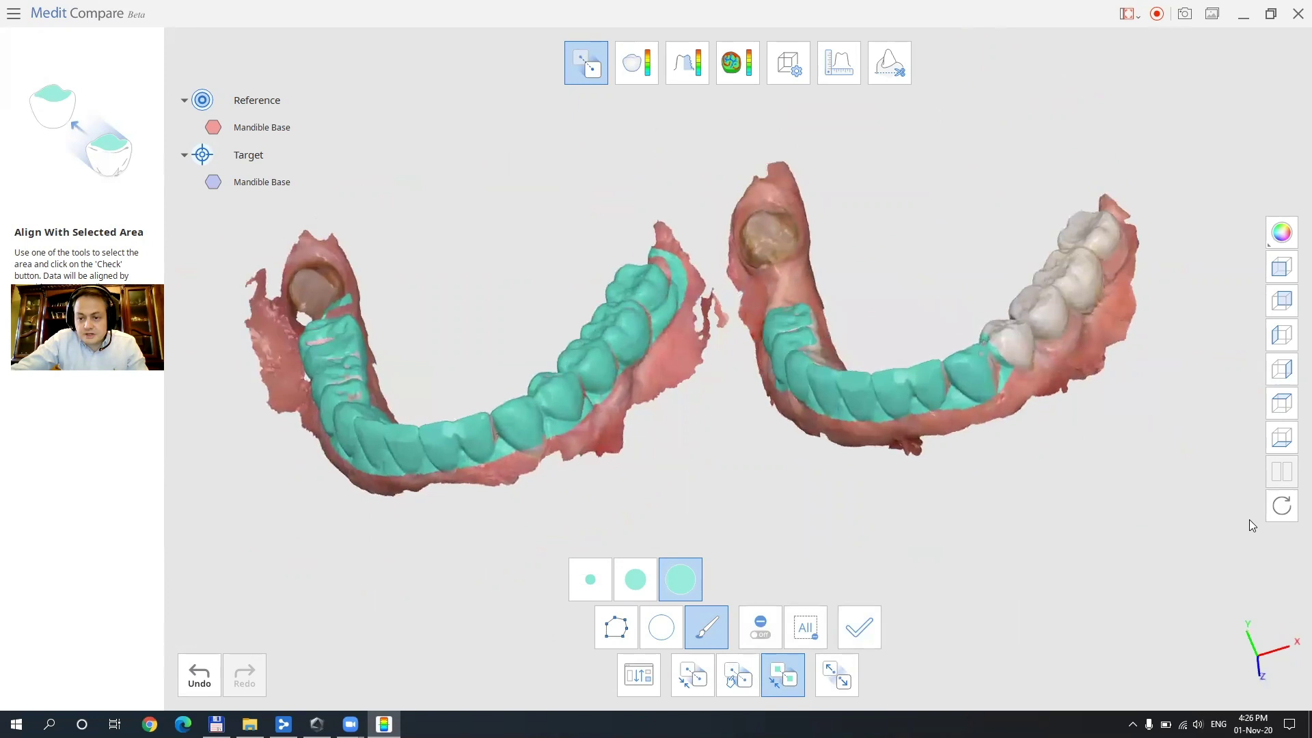
pyautogui.click(966, 371)
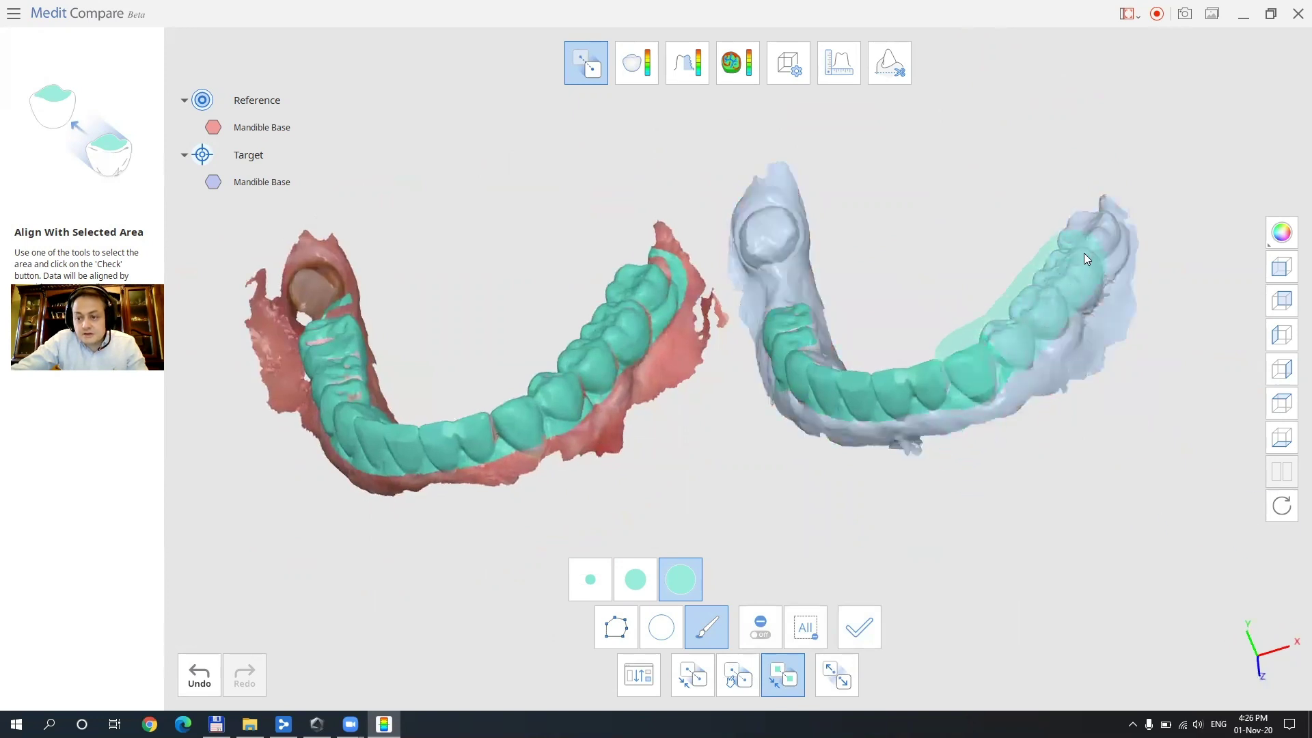
pyautogui.moveTo(509, 260); pyautogui.dragTo(298, 440, button='right')
pyautogui.moveTo(1134, 354); pyautogui.dragTo(1011, 663, button='right')
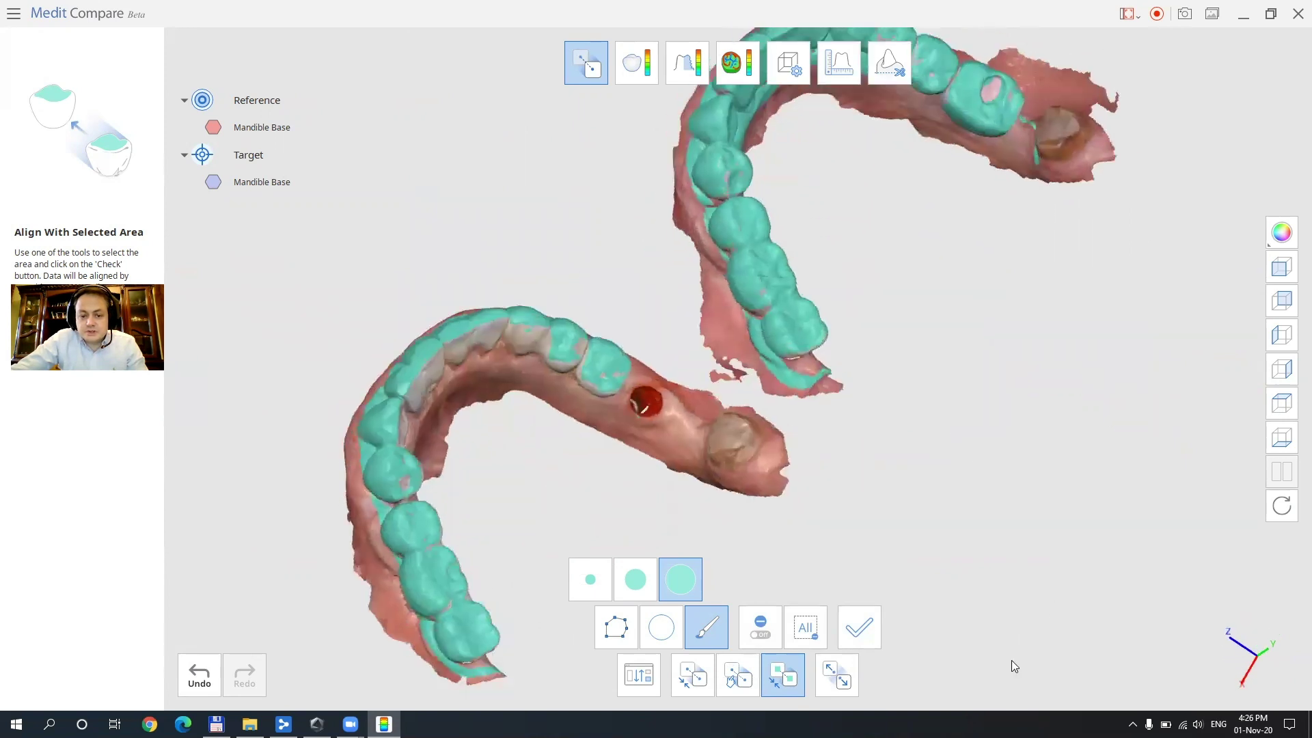
pyautogui.moveTo(768, 481); pyautogui.dragTo(300, 391, button='right')
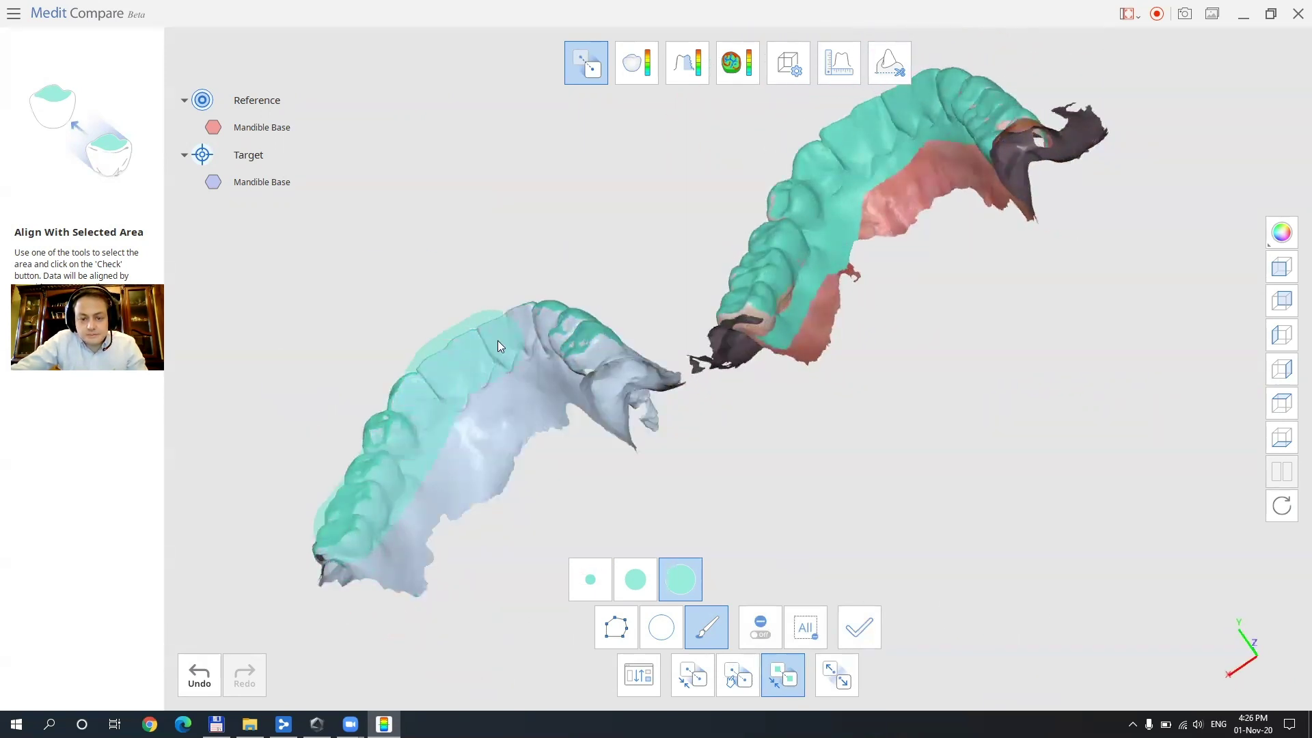
pyautogui.moveTo(592, 335); pyautogui.dragTo(735, 533, button='right')
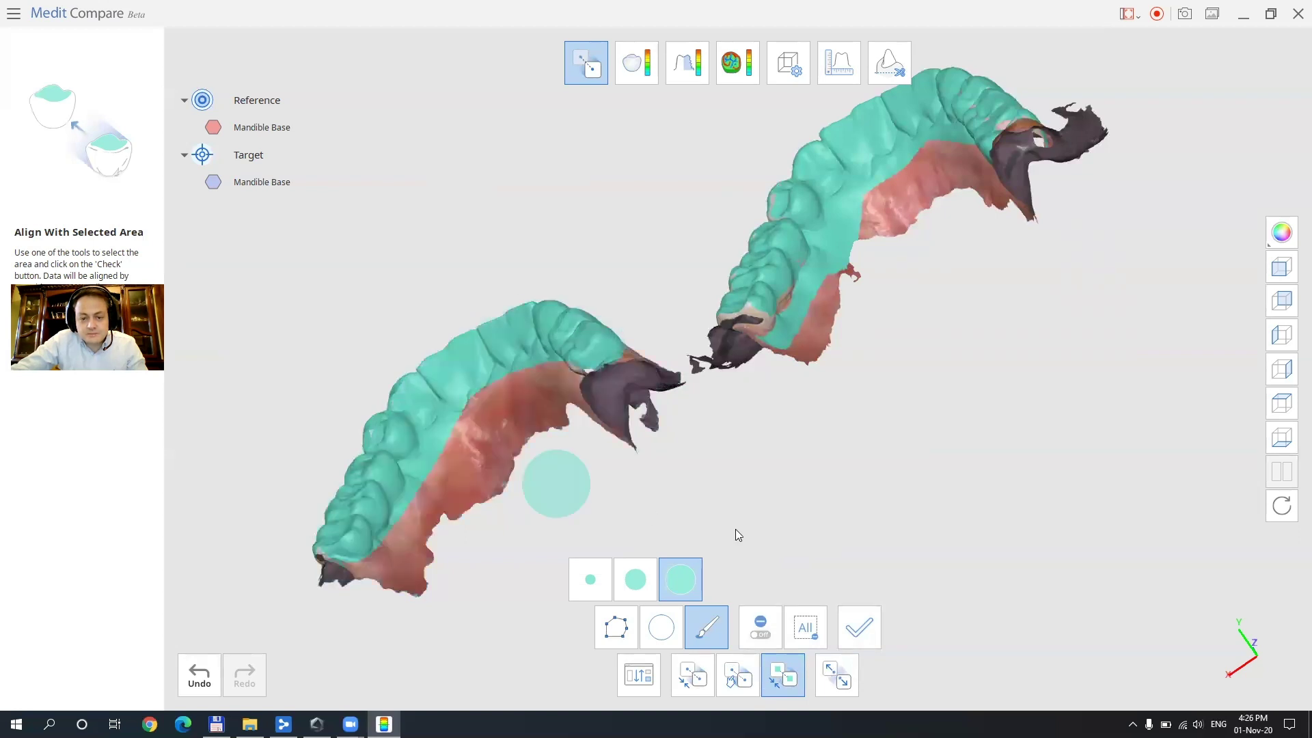
pyautogui.moveTo(829, 520); pyautogui.dragTo(1003, 251, button='right')
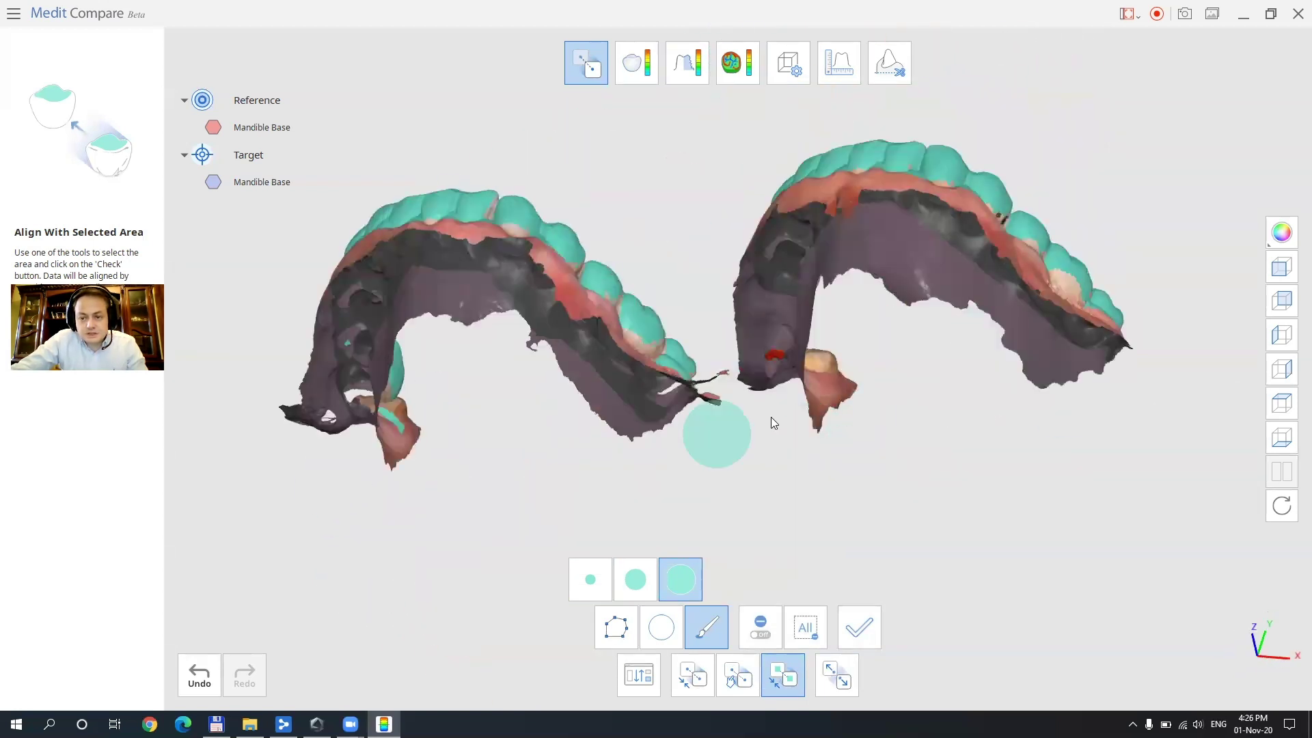
pyautogui.moveTo(771, 417); pyautogui.dragTo(984, 592, button='right')
# - Confirm Align With Selected Area and orbit the merged lower arch to inspect the overlap
pyautogui.click(868, 633)
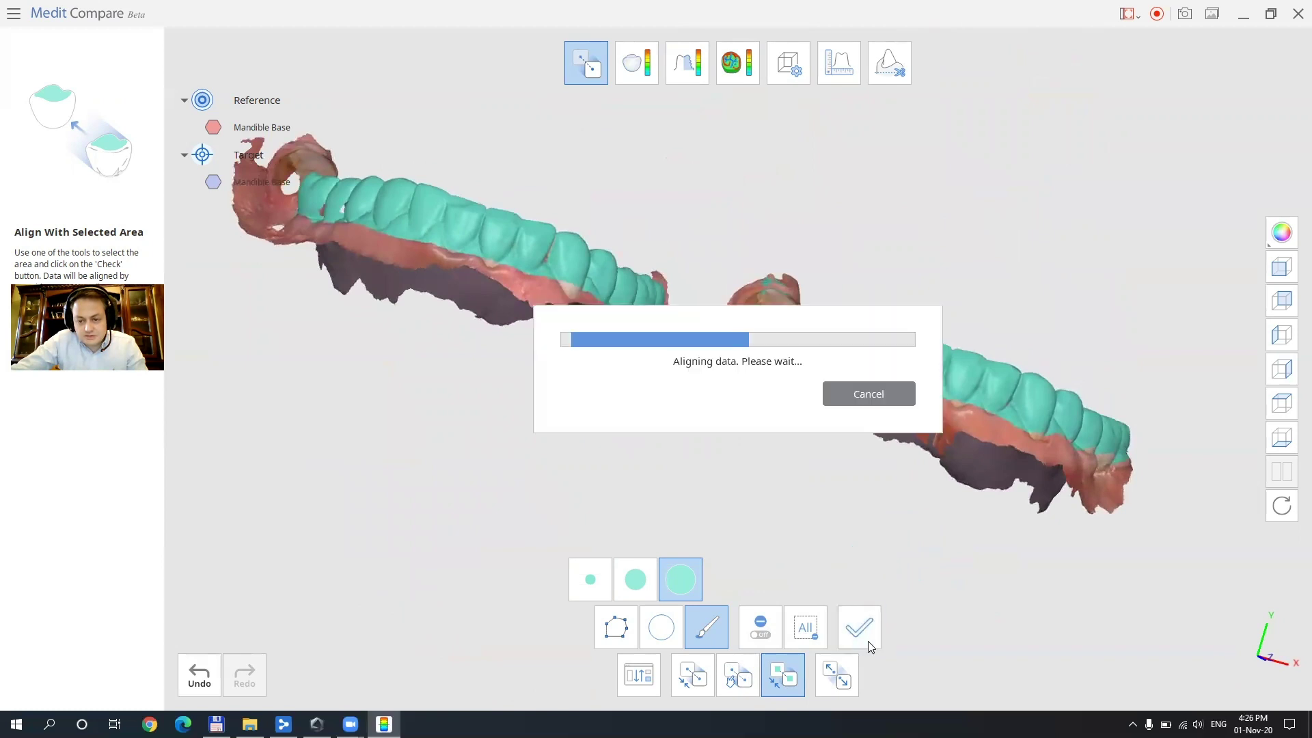
pyautogui.moveTo(790, 562); pyautogui.dragTo(1205, 541, button='right')
pyautogui.moveTo(827, 350); pyautogui.dragTo(757, 253, button='right')
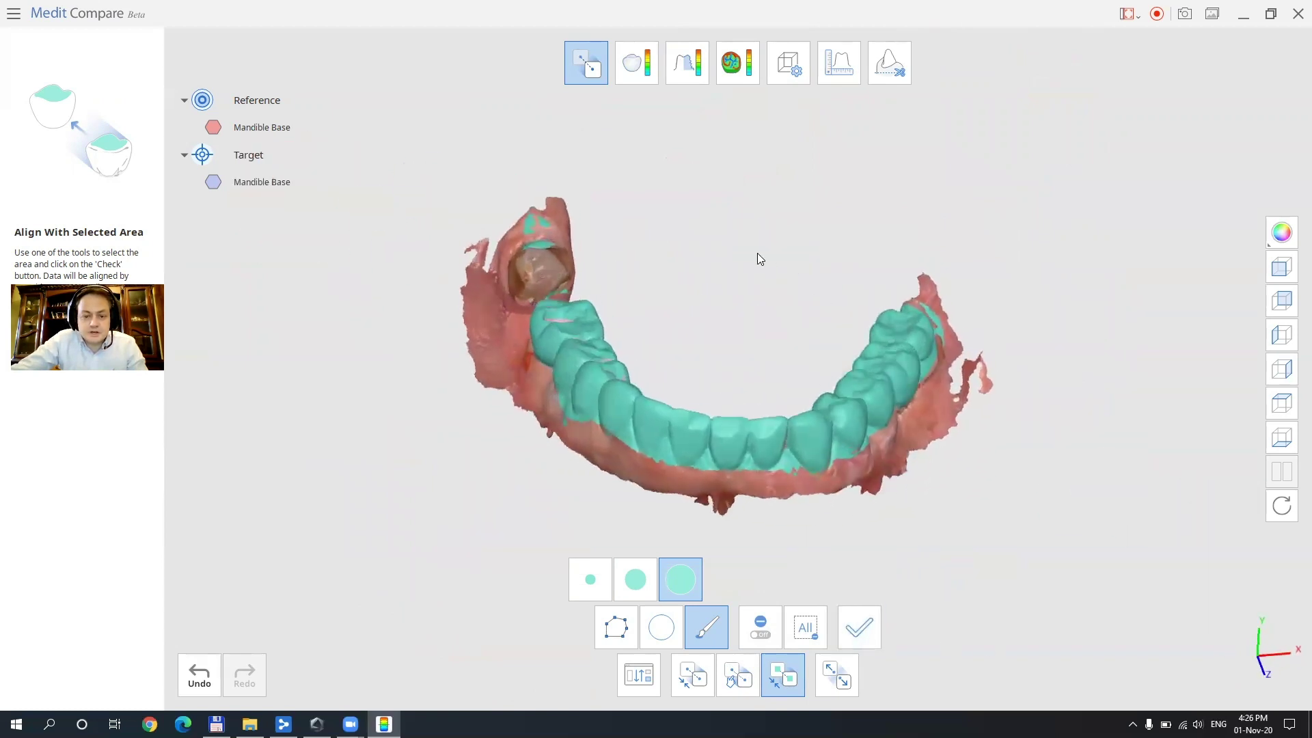
pyautogui.moveTo(1082, 592); pyautogui.dragTo(549, 523, button='right')
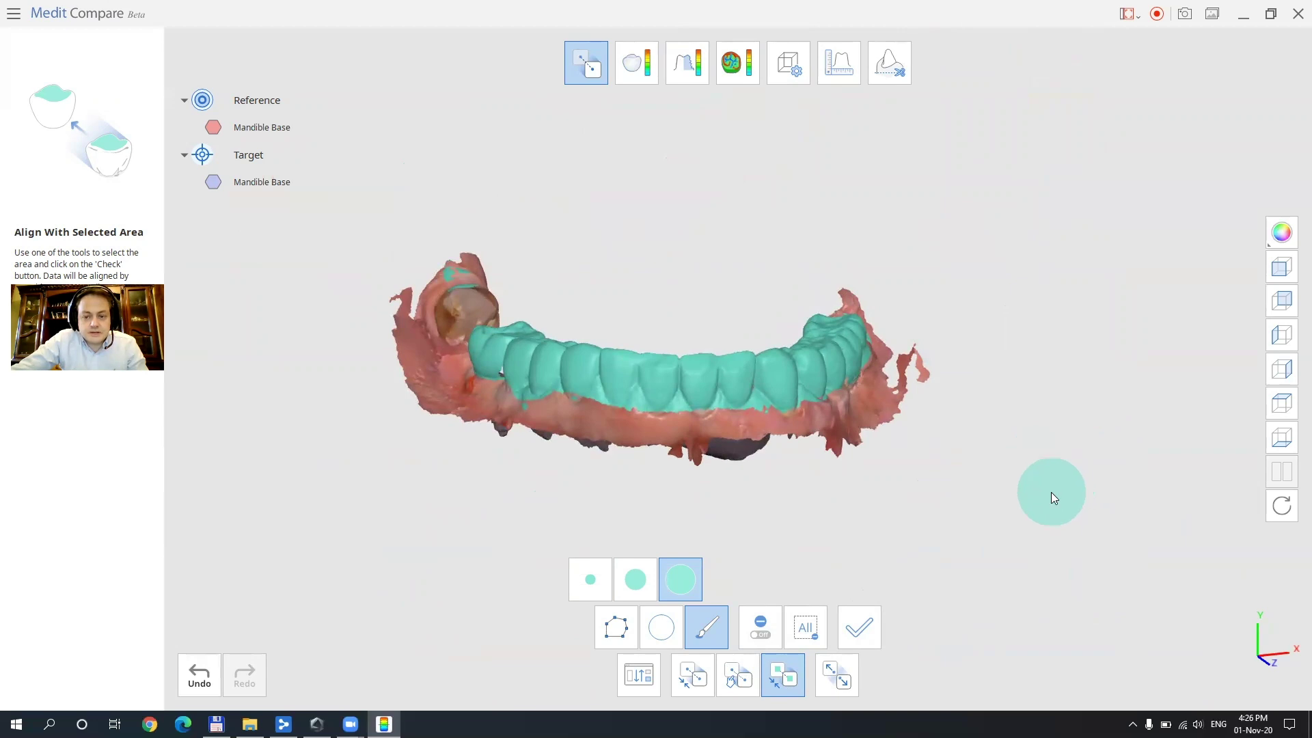
pyautogui.moveTo(1051, 492)
pyautogui.mouseDown(button='middle')
pyautogui.moveTo(1077, 491)
pyautogui.moveTo(976, 438)
pyautogui.moveTo(887, 420)
pyautogui.moveTo(903, 465)
pyautogui.moveTo(717, 143)
pyautogui.mouseUp(button='middle')
# - Show the deviation colour map and orbit and zoom it, reading RMS 0.3939 mm and In Tol 12.8605%
pyautogui.click(646, 72)
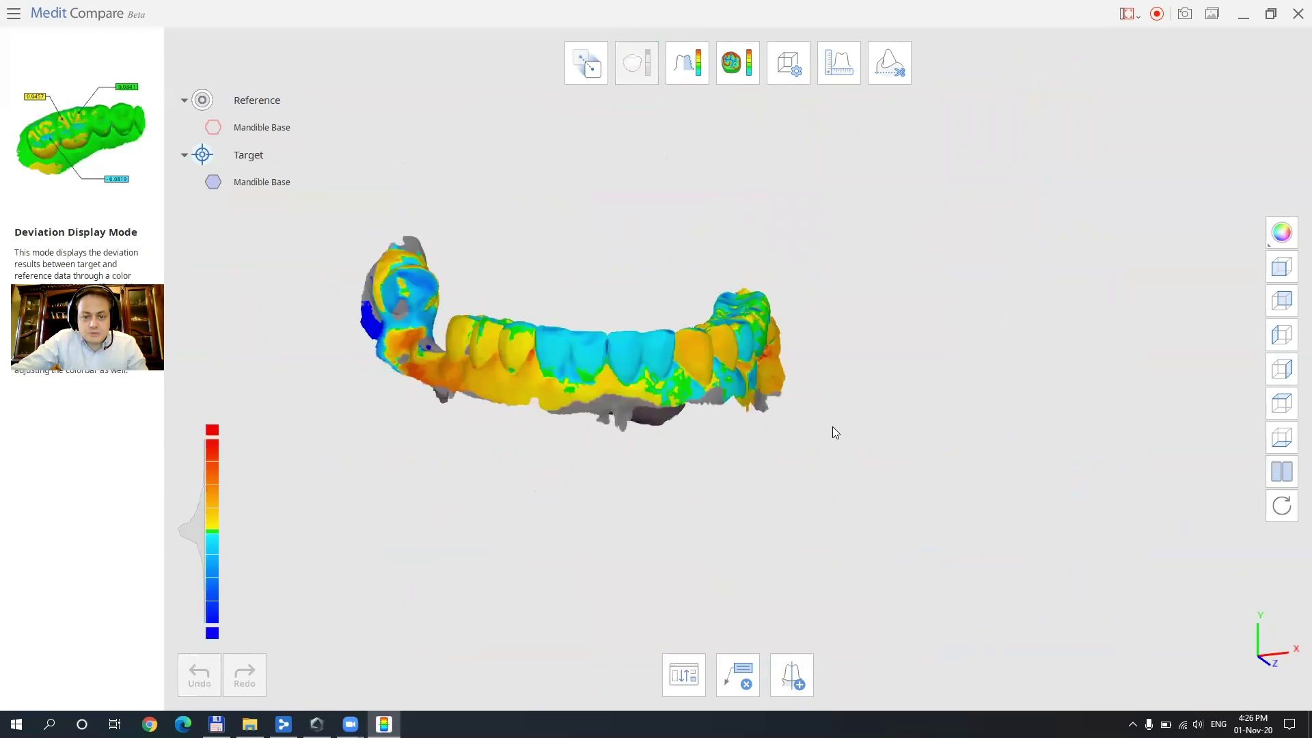
pyautogui.moveTo(478, 441); pyautogui.dragTo(575, 589, button='middle')
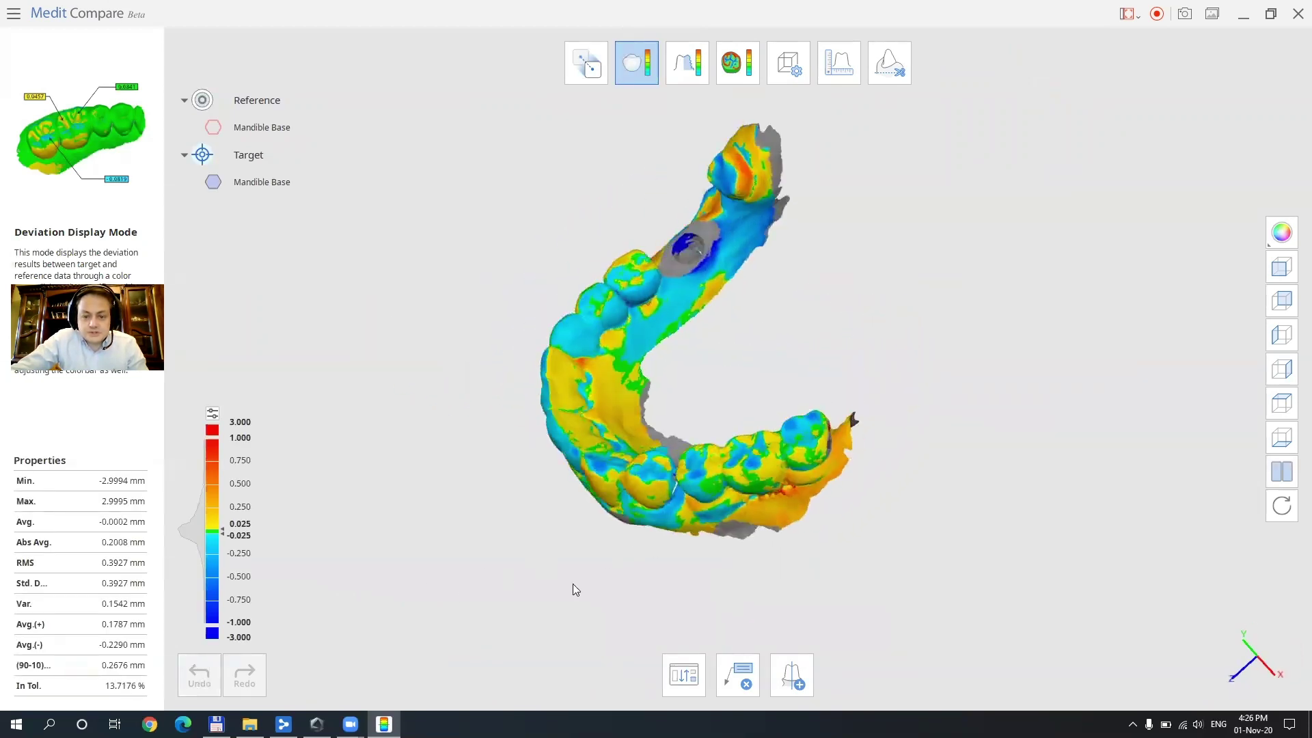
pyautogui.moveTo(818, 554); pyautogui.dragTo(1017, 405, button='middle')
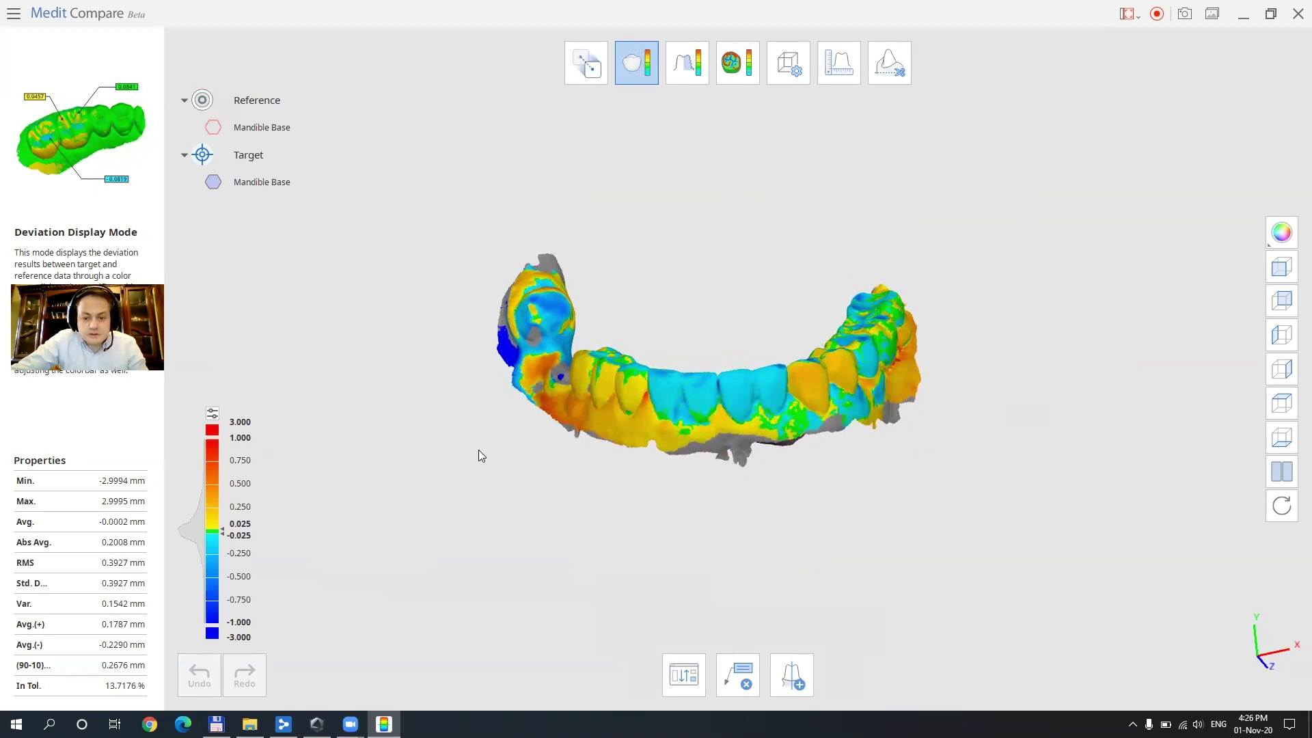
pyautogui.moveTo(478, 450); pyautogui.dragTo(557, 441, button='middle')
pyautogui.moveTo(973, 549); pyautogui.dragTo(904, 539, button='middle')
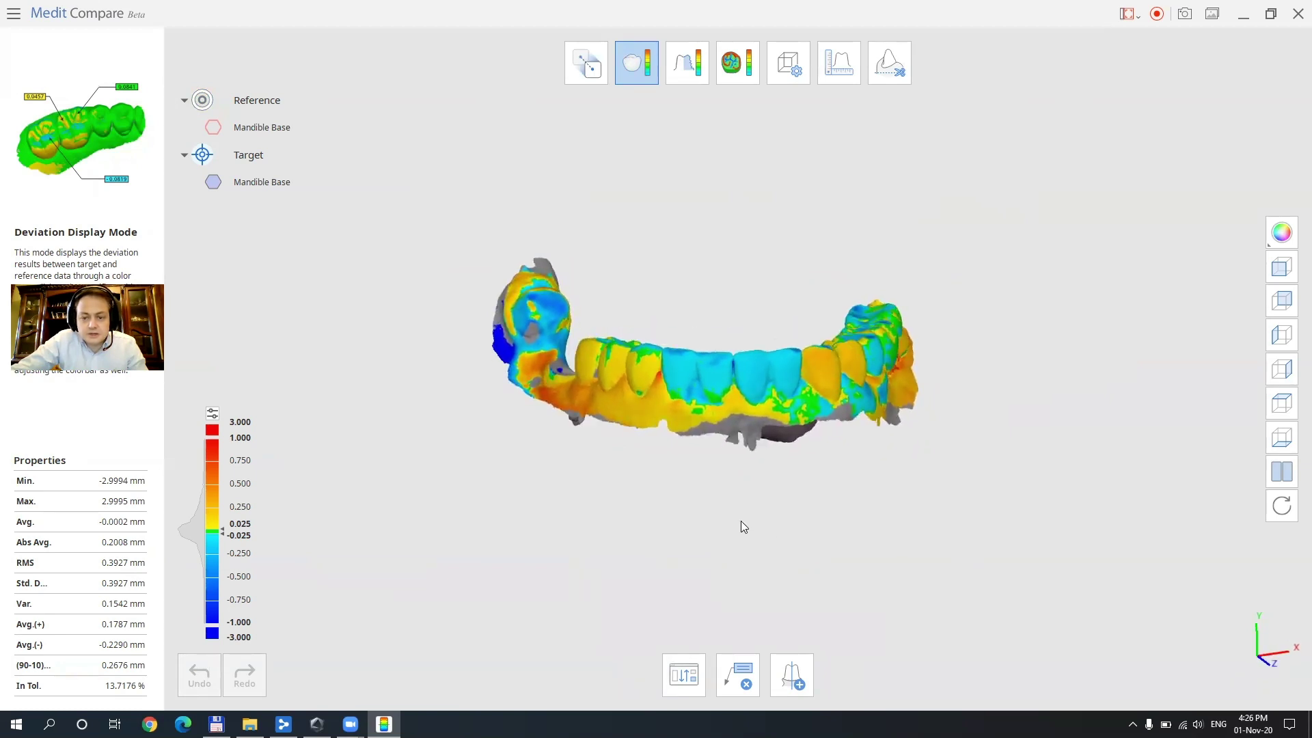
pyautogui.moveTo(736, 526); pyautogui.dragTo(820, 478, button='right')
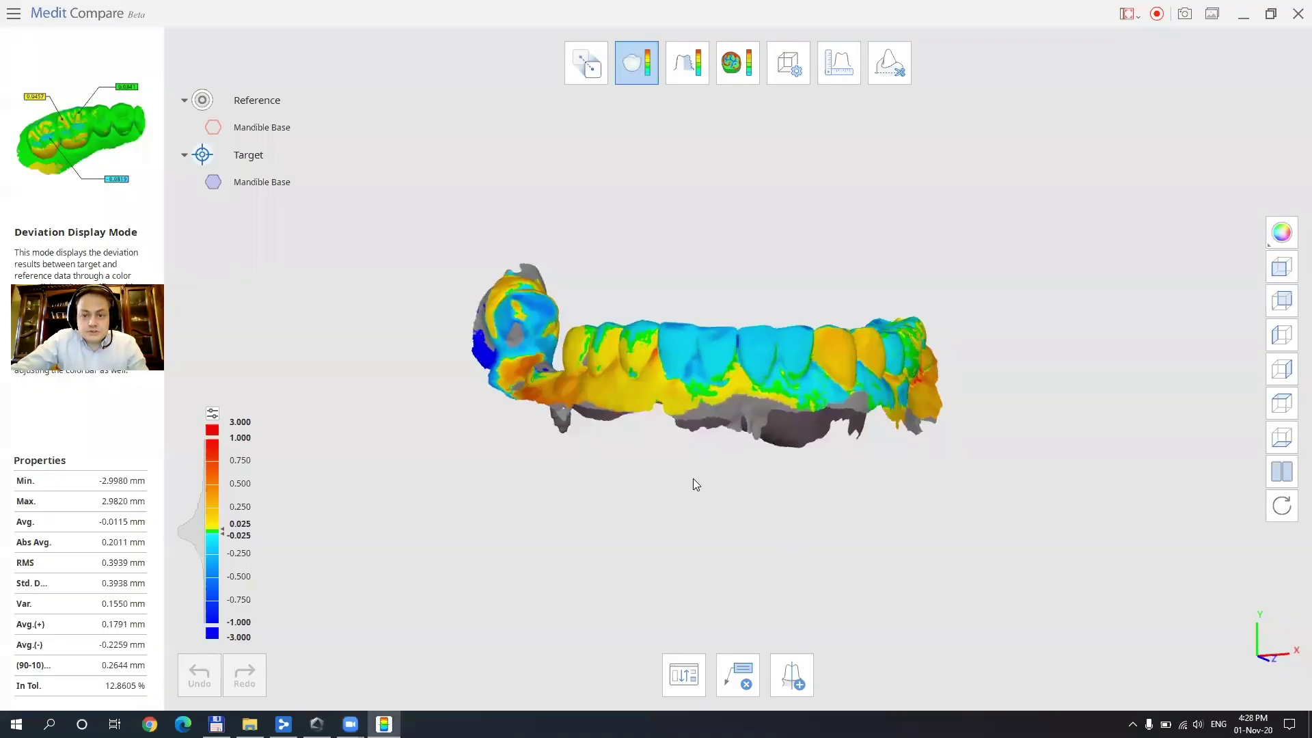
pyautogui.moveTo(700, 484); pyautogui.dragTo(724, 441, button='right')
pyautogui.scroll(5, 676, 456)
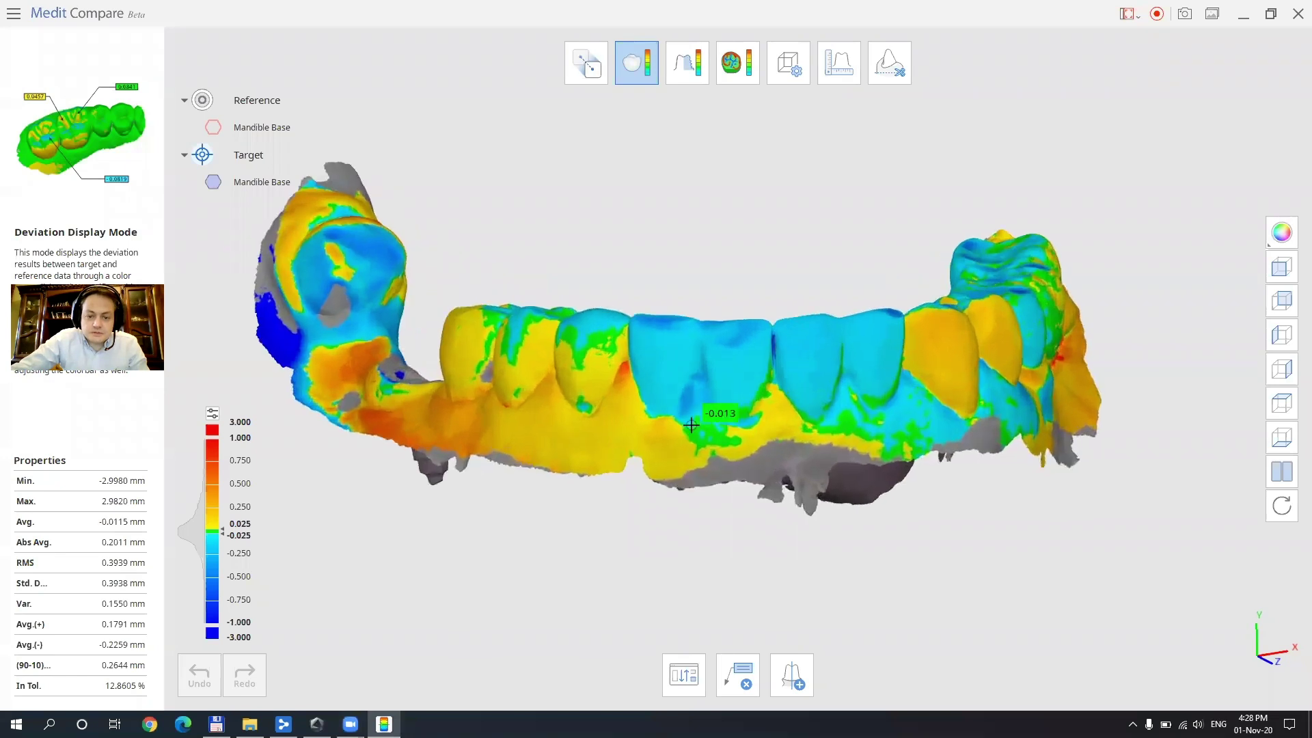
pyautogui.scroll(-3, 818, 506)
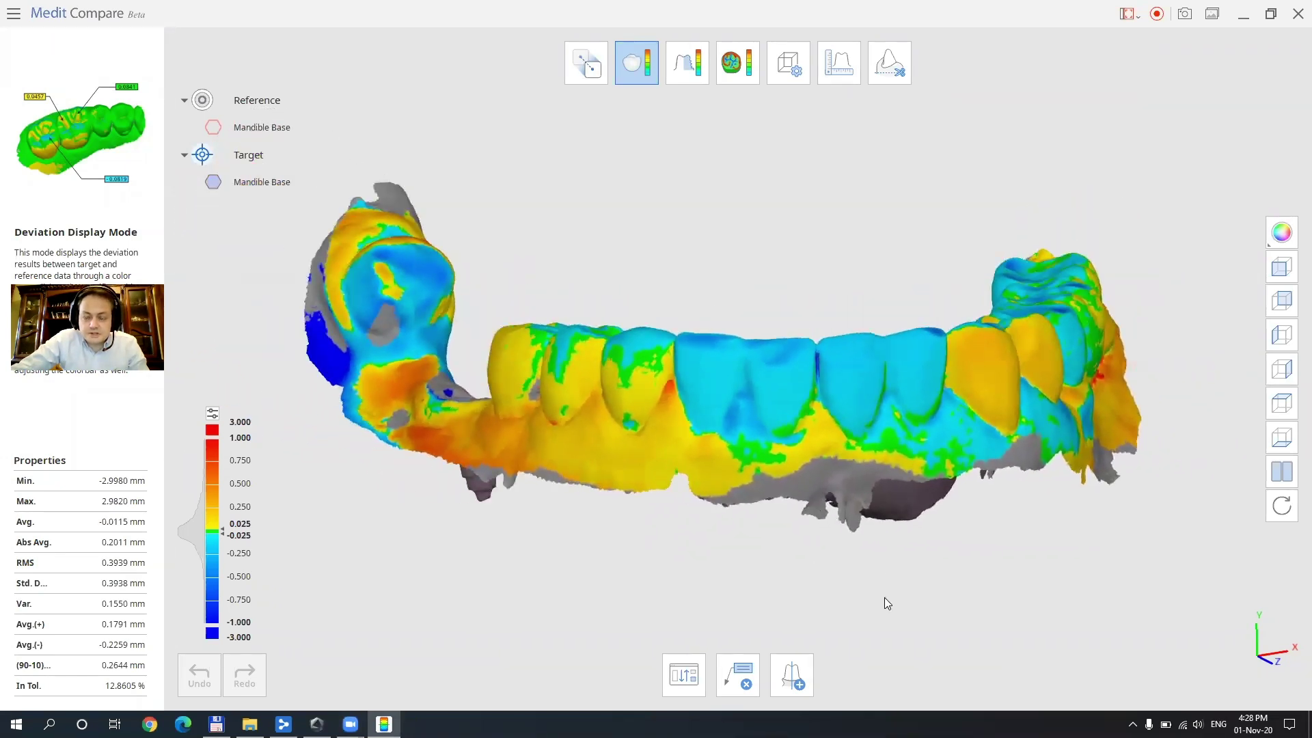
pyautogui.moveTo(845, 532); pyautogui.dragTo(901, 523, button='right')
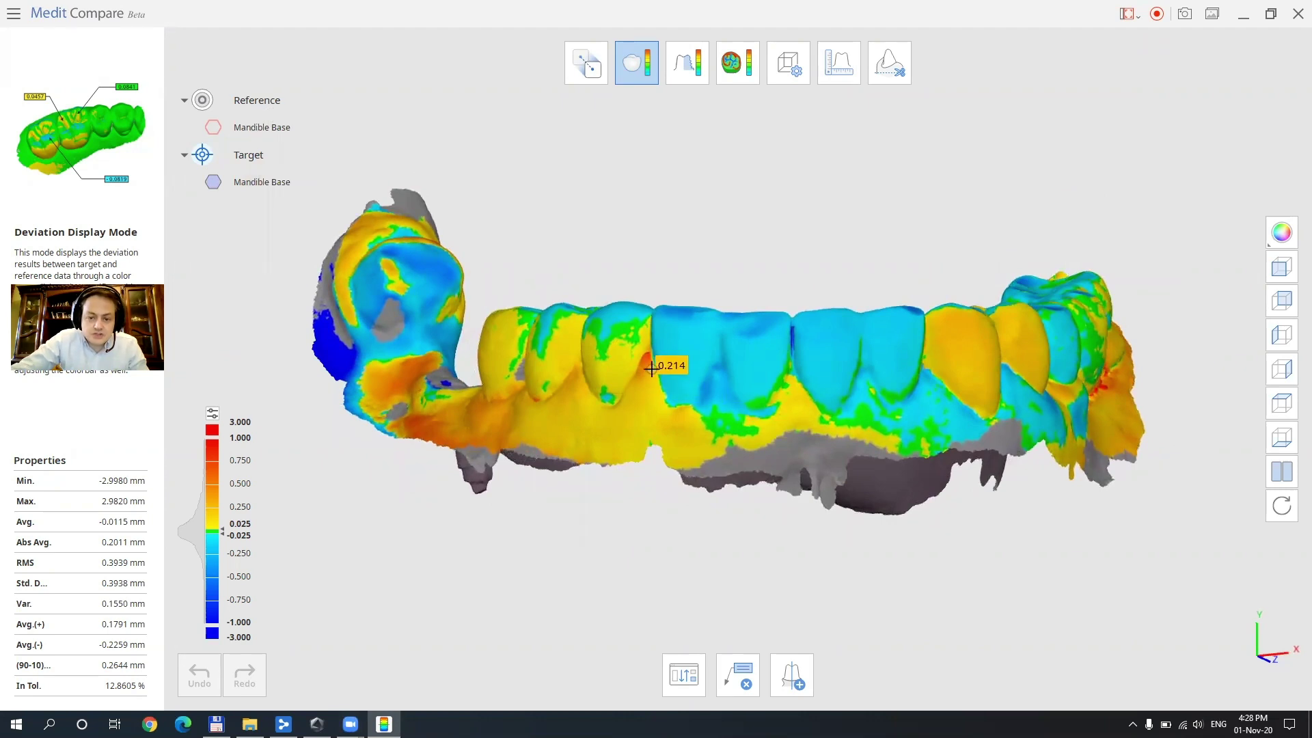
# - Pin a -0.079 mm deviation reading on a front tooth and select the 0.025 tolerance label
pyautogui.click(687, 345)
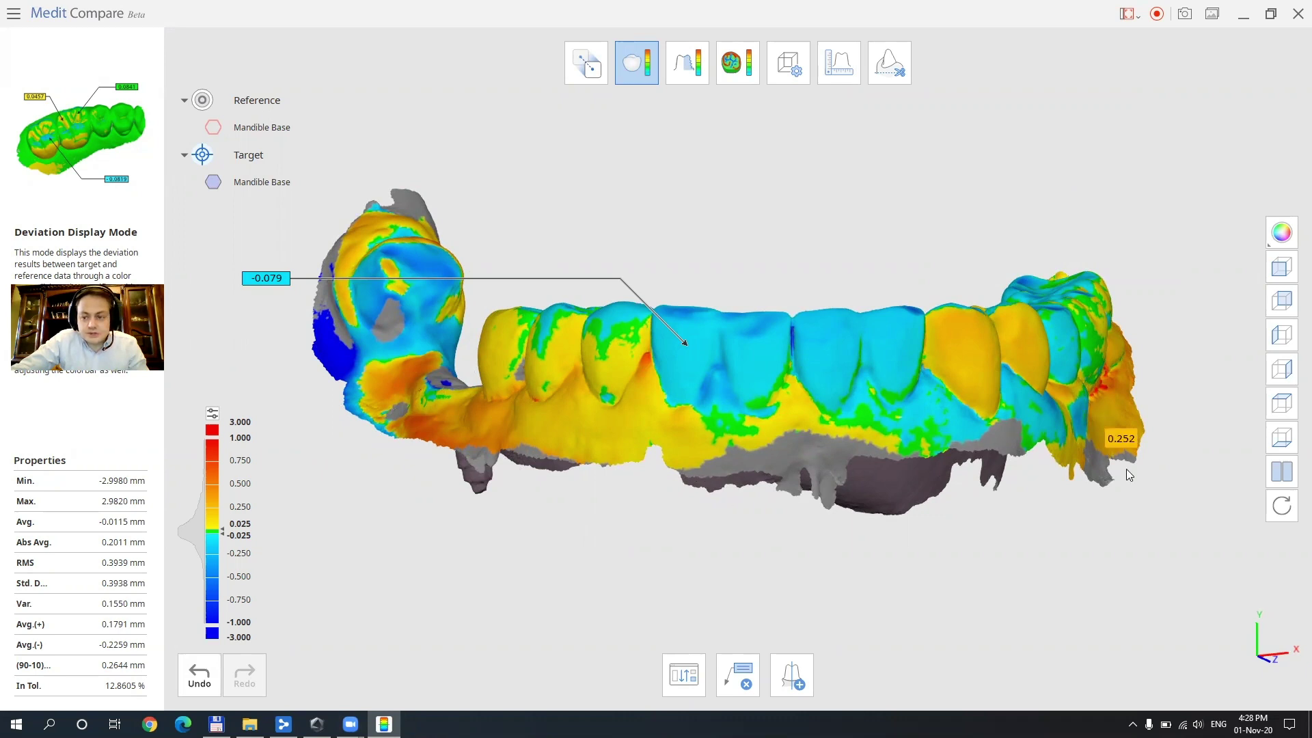
pyautogui.moveTo(1207, 454); pyautogui.dragTo(1196, 472, button='right')
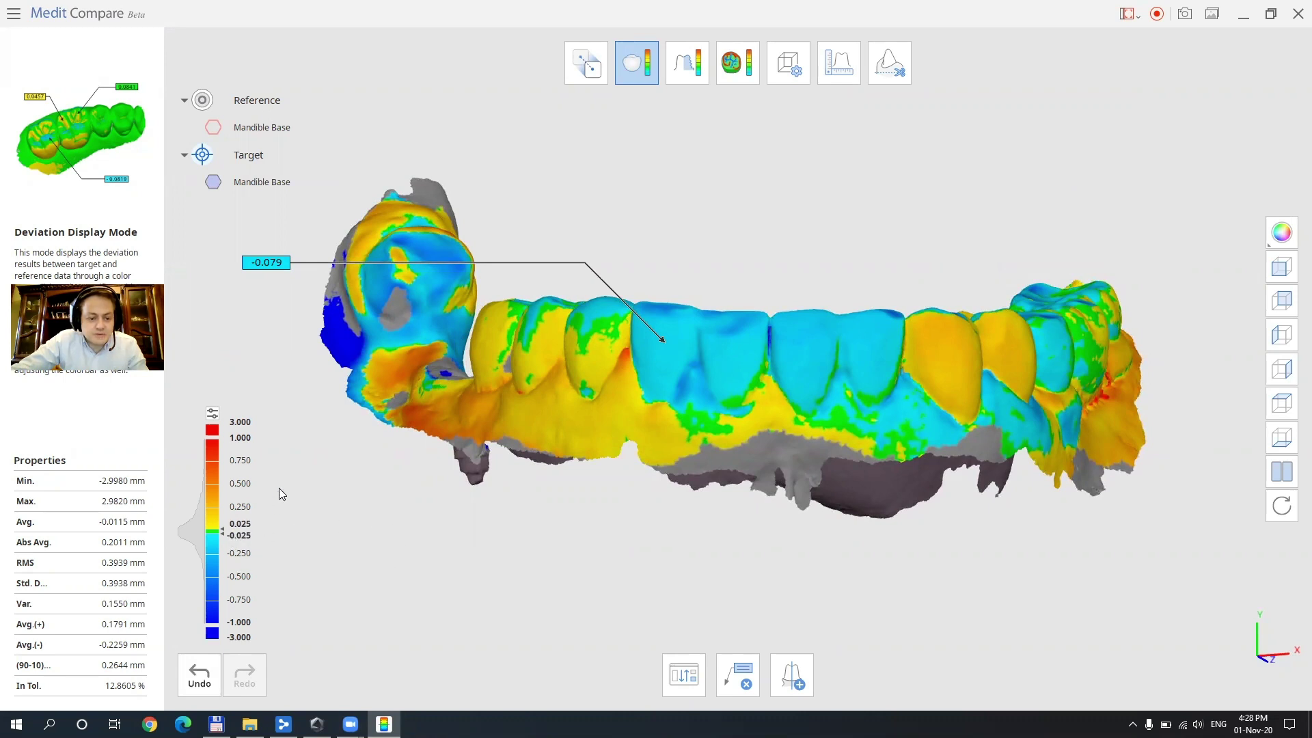
pyautogui.click(241, 525)
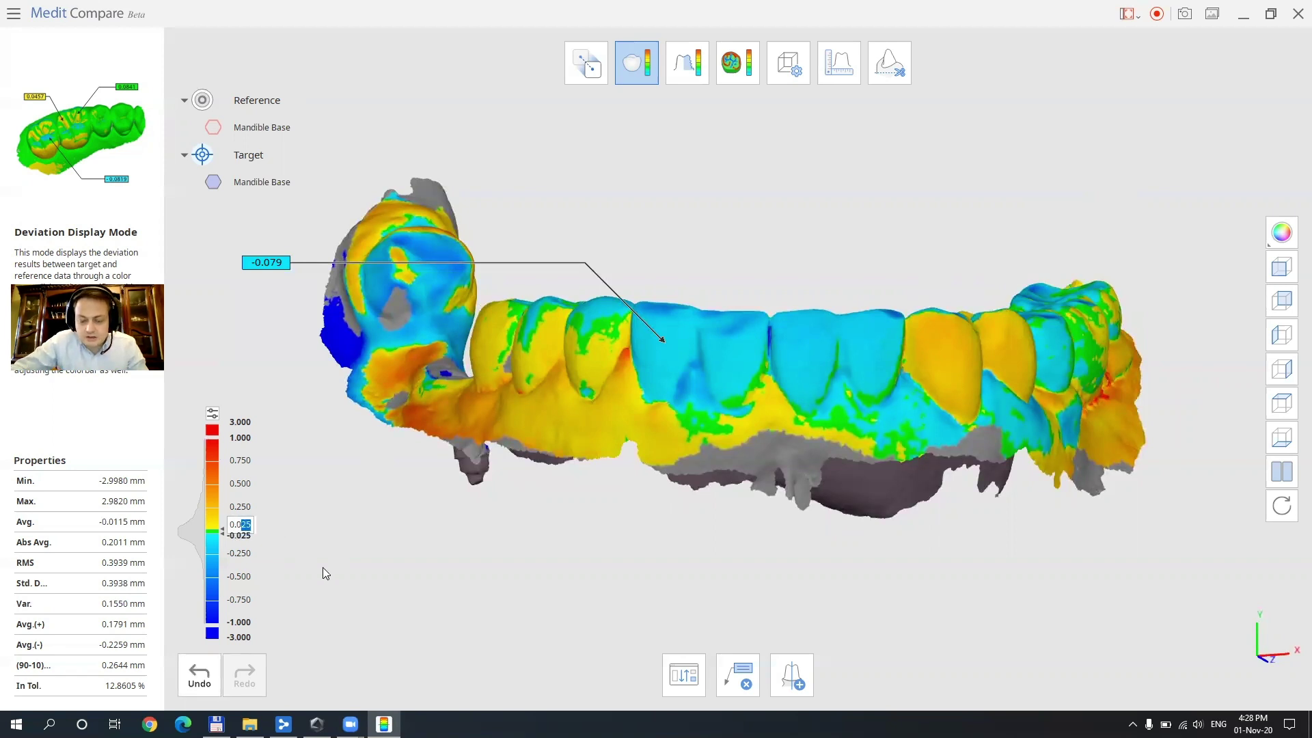
# - Widen the tolerance band to ±0.050 mm and orbit the model to compare the colours
pyautogui.write('5')
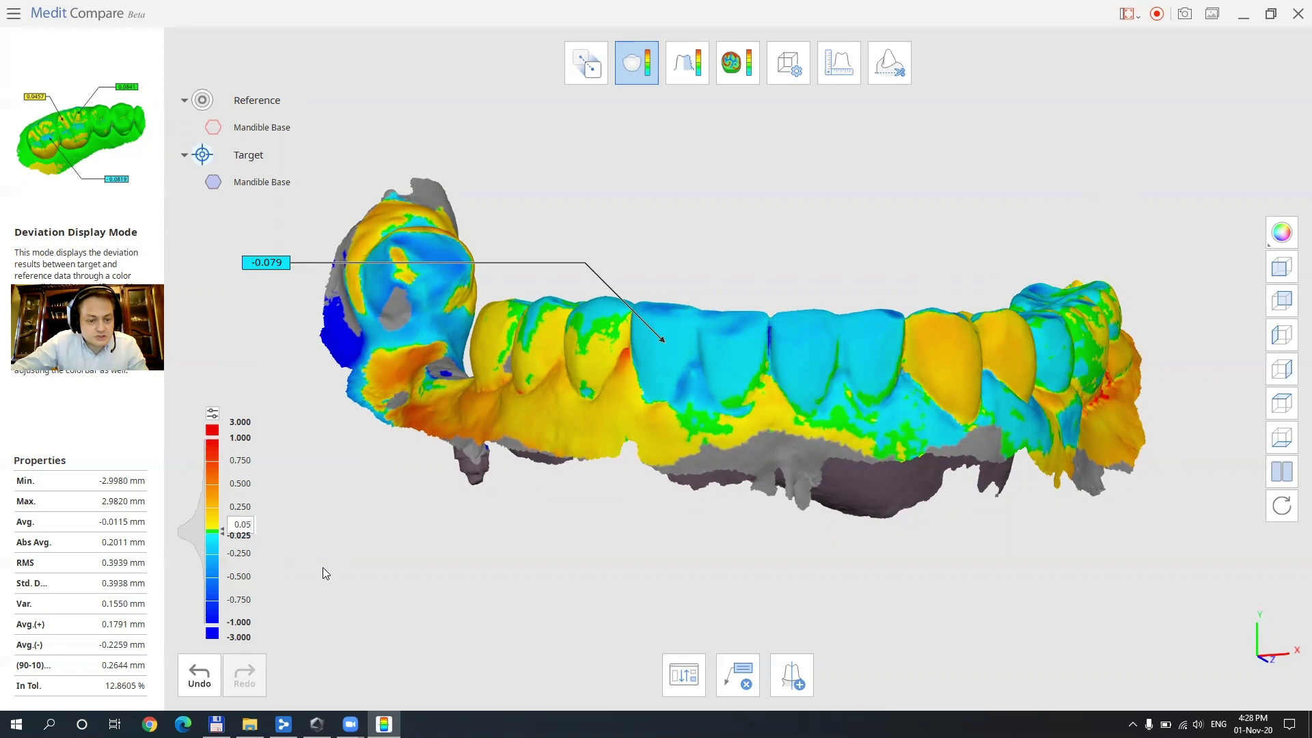
pyautogui.press('Return')
pyautogui.click(246, 535)
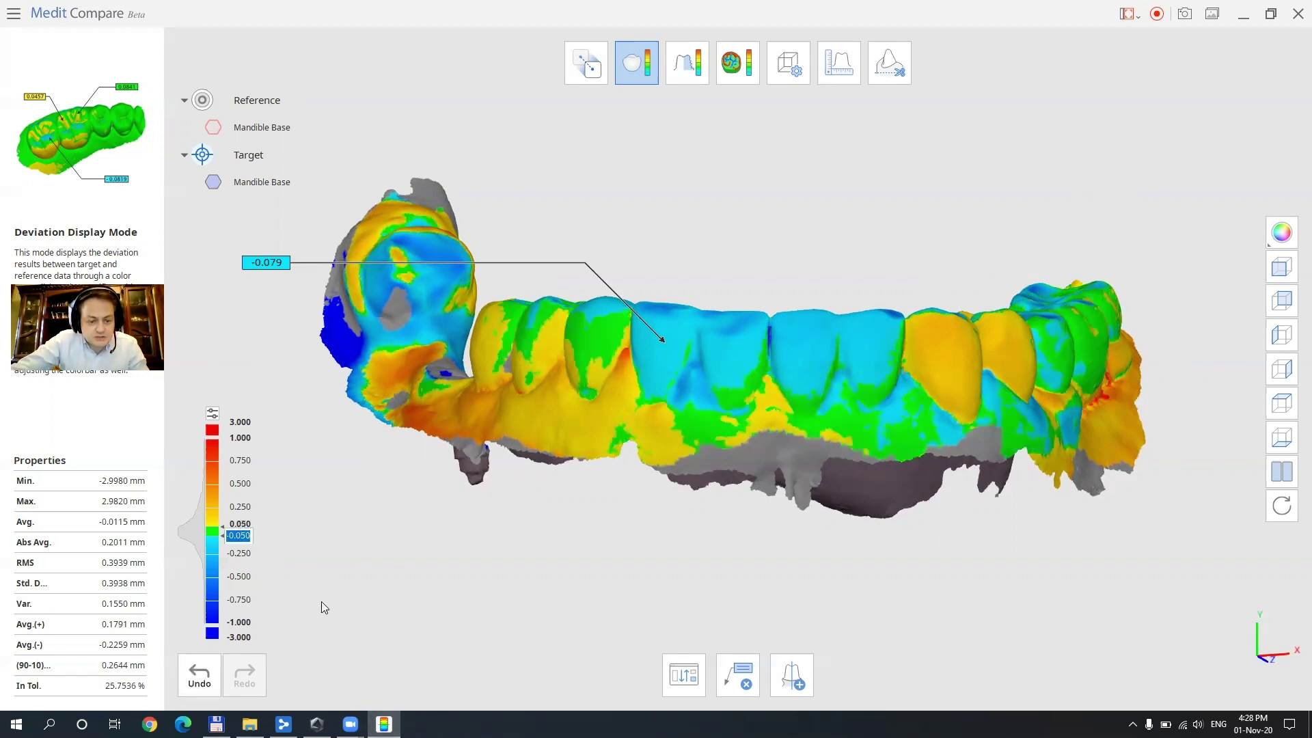
pyautogui.press('Return')
pyautogui.moveTo(808, 561); pyautogui.dragTo(482, 487, button='right')
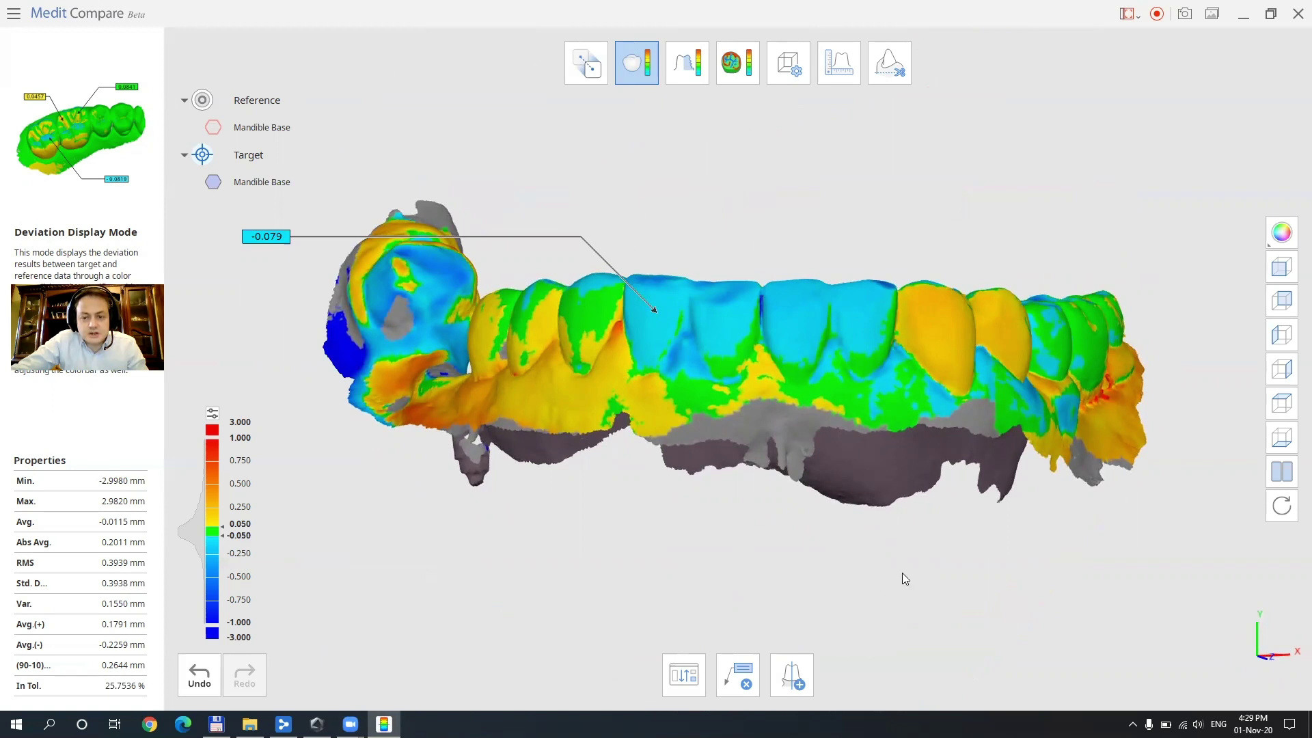
pyautogui.moveTo(839, 576)
pyautogui.mouseDown(button='right')
pyautogui.moveTo(894, 566)
pyautogui.moveTo(816, 576)
pyautogui.mouseUp(button='right')
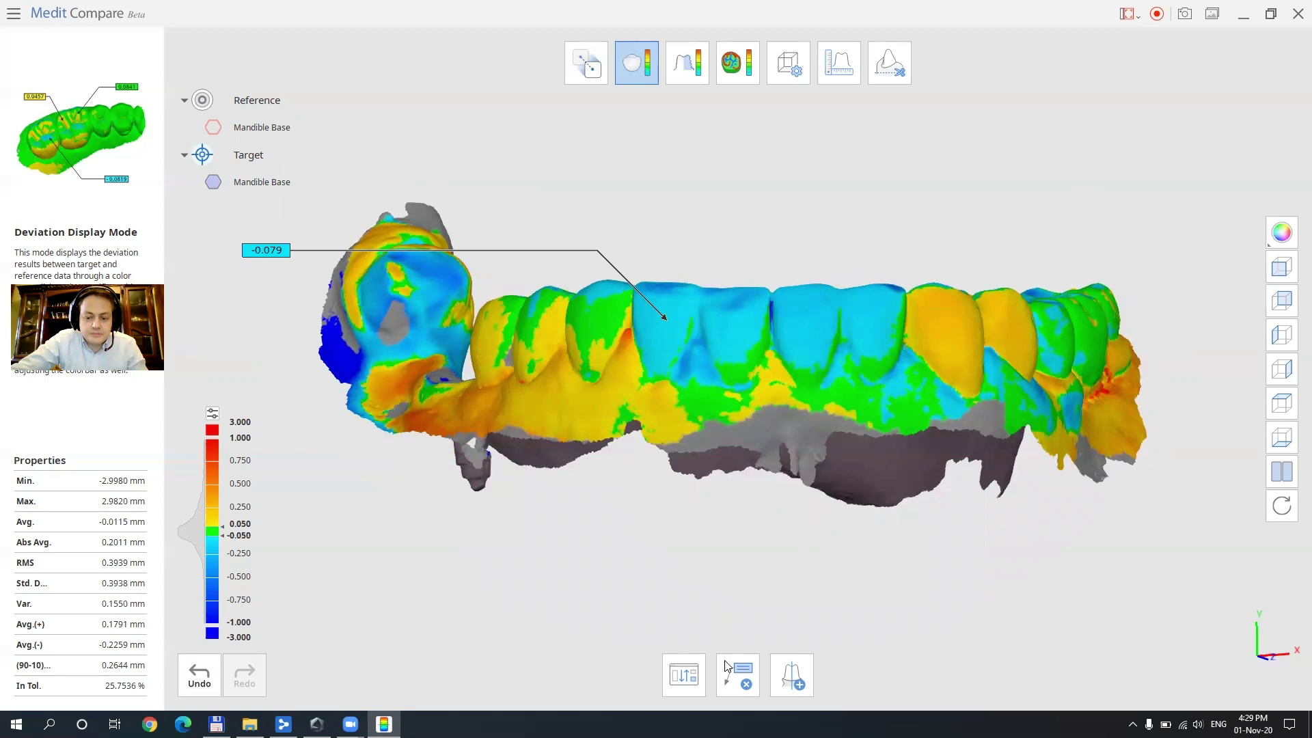
# - Delete the -0.079 deviation annotation and cut a vertical section through the middle of the arch
pyautogui.click(740, 680)
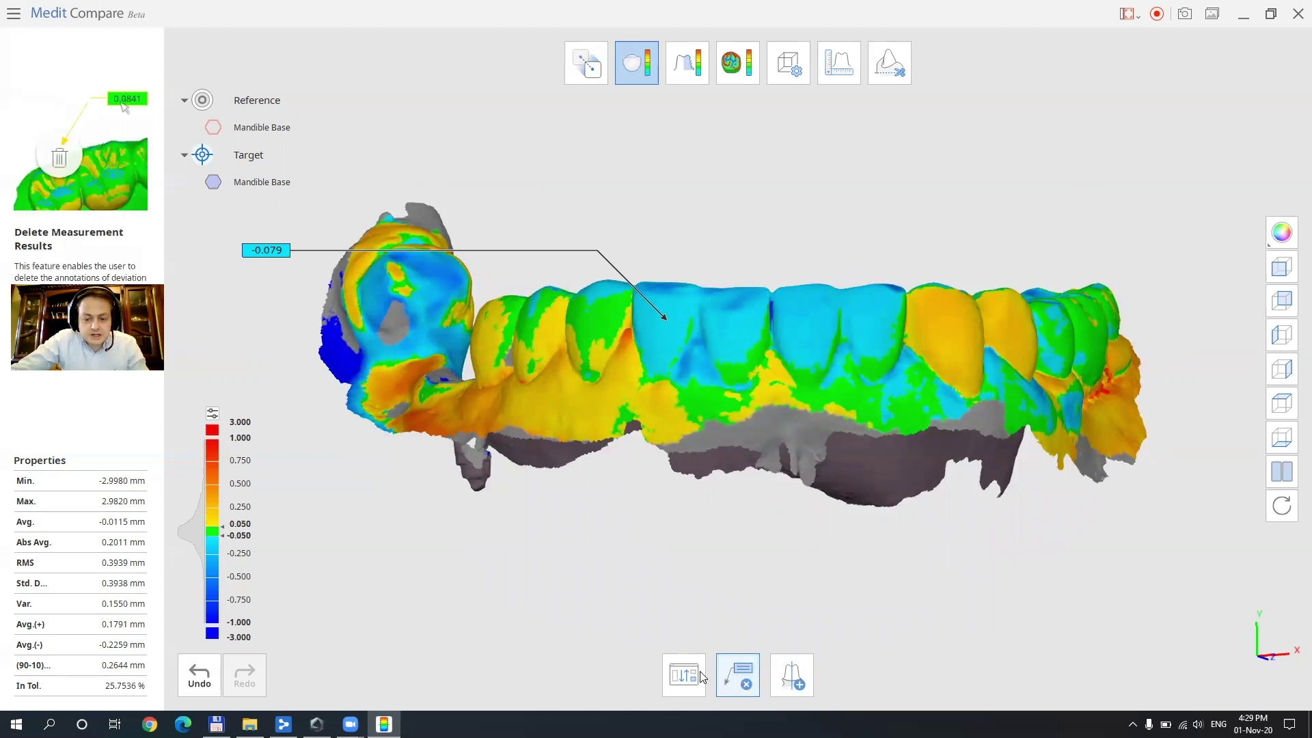
pyautogui.click(254, 255)
pyautogui.click(792, 676)
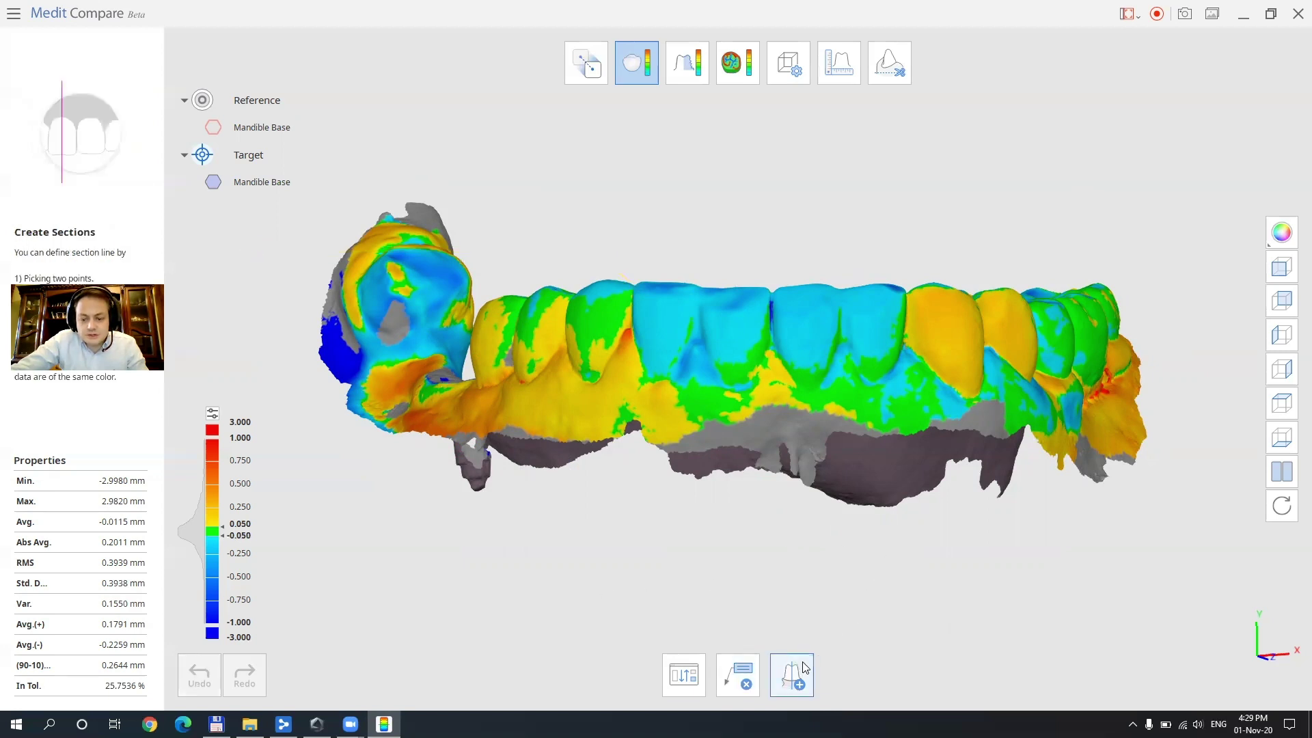
pyautogui.click(736, 130)
pyautogui.click(737, 565)
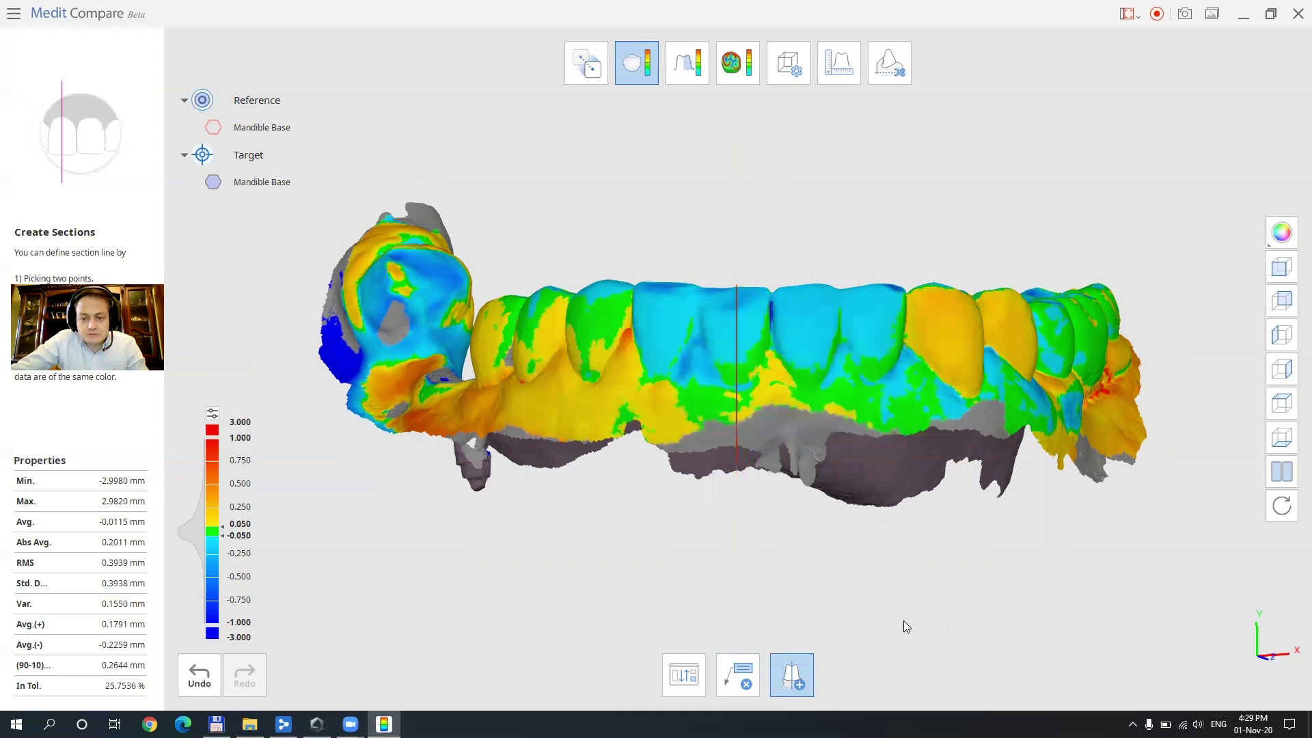
# - Hide the Target scan, then rotate and zoom in on the red and blue section profile
pyautogui.click(213, 182)
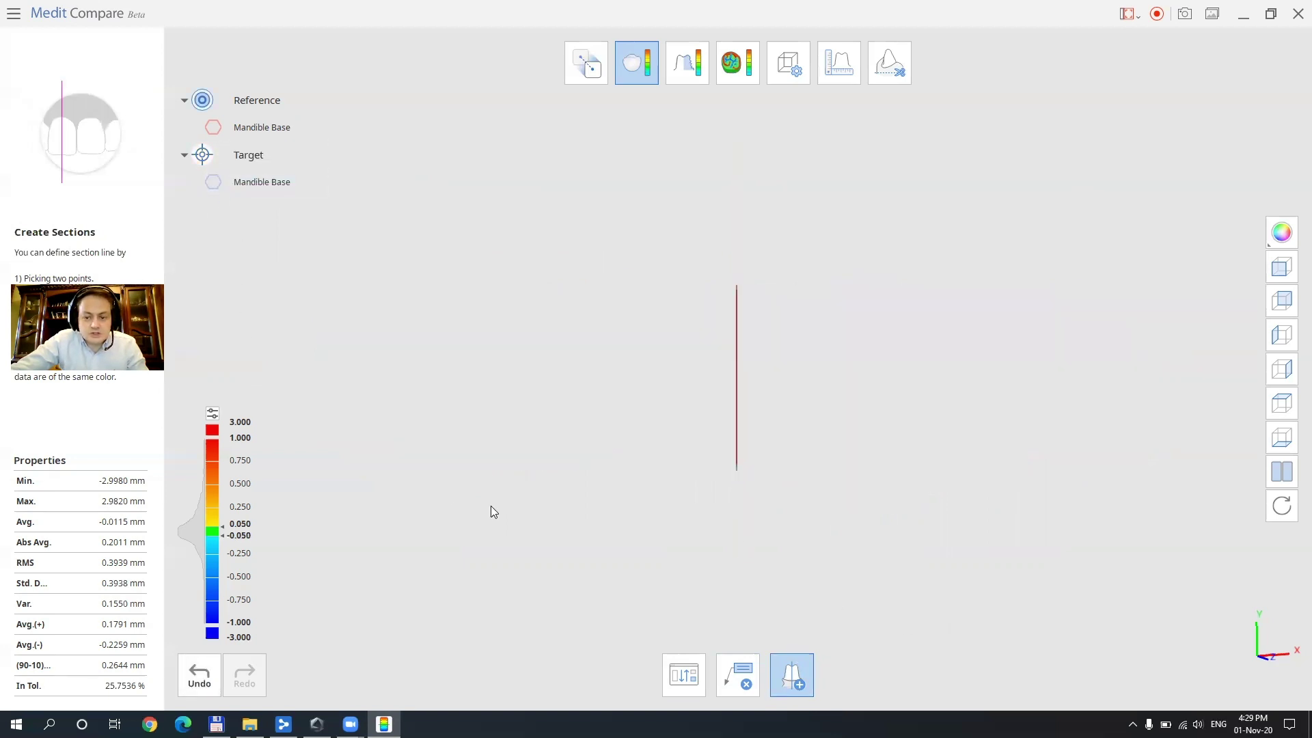
pyautogui.moveTo(770, 371); pyautogui.dragTo(935, 395, button='right')
pyautogui.scroll(5, 787, 315)
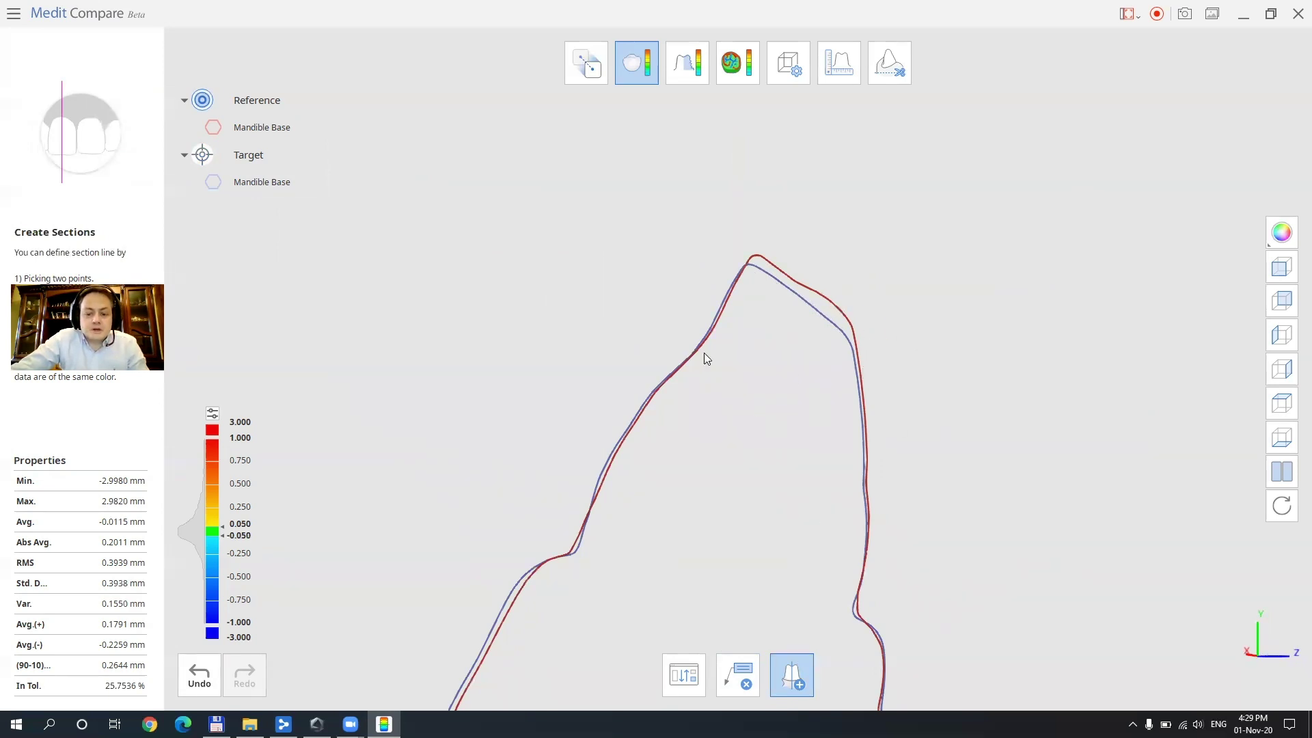
# - Switch to roughness measurement and change the threshold from 0.150 to 0.500, then 0.050
pyautogui.click(684, 66)
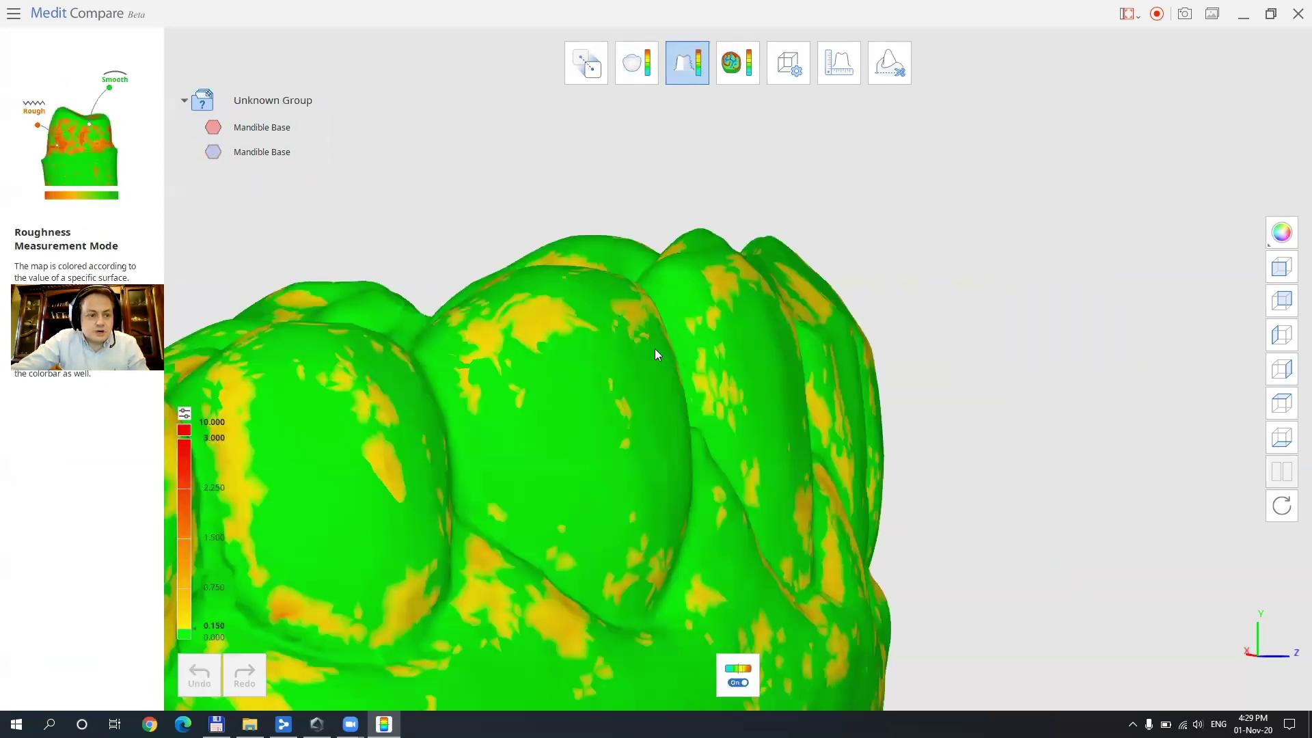
pyautogui.moveTo(654, 348); pyautogui.dragTo(740, 407, button='right')
pyautogui.moveTo(1213, 343); pyautogui.dragTo(506, 453, button='right')
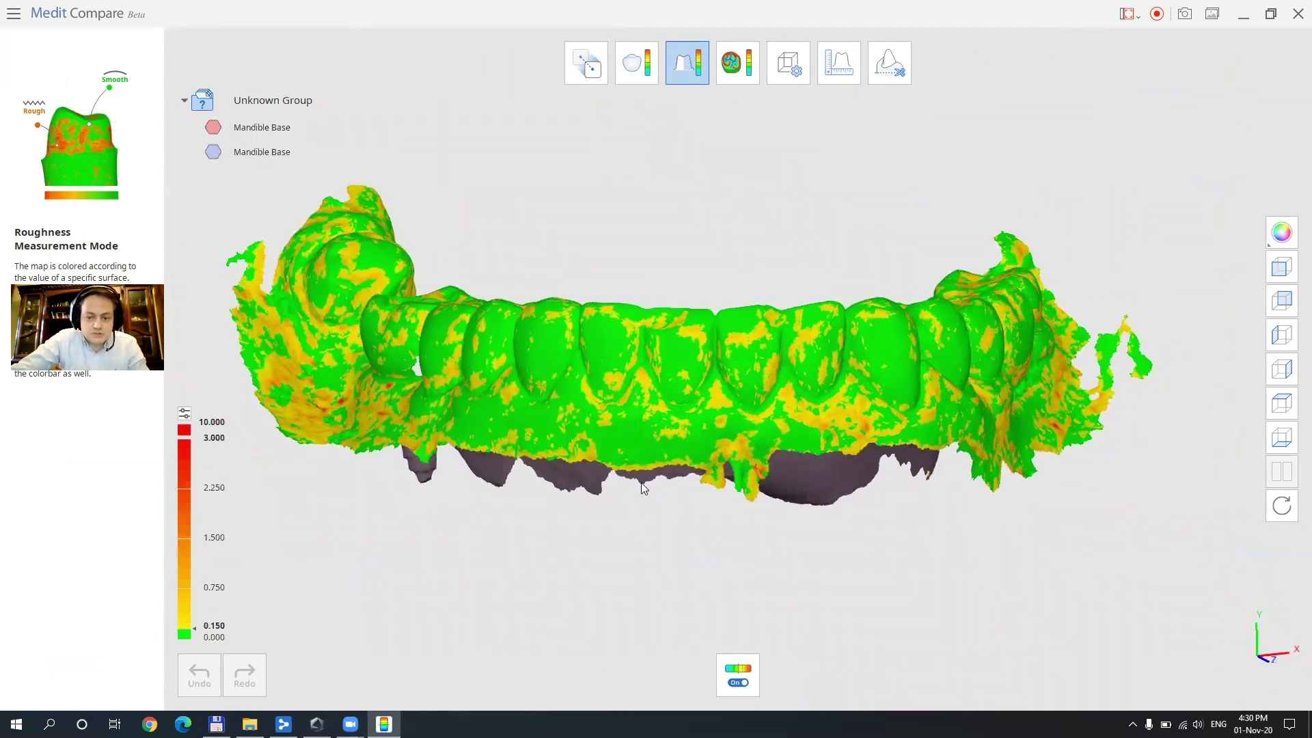
pyautogui.click(217, 628)
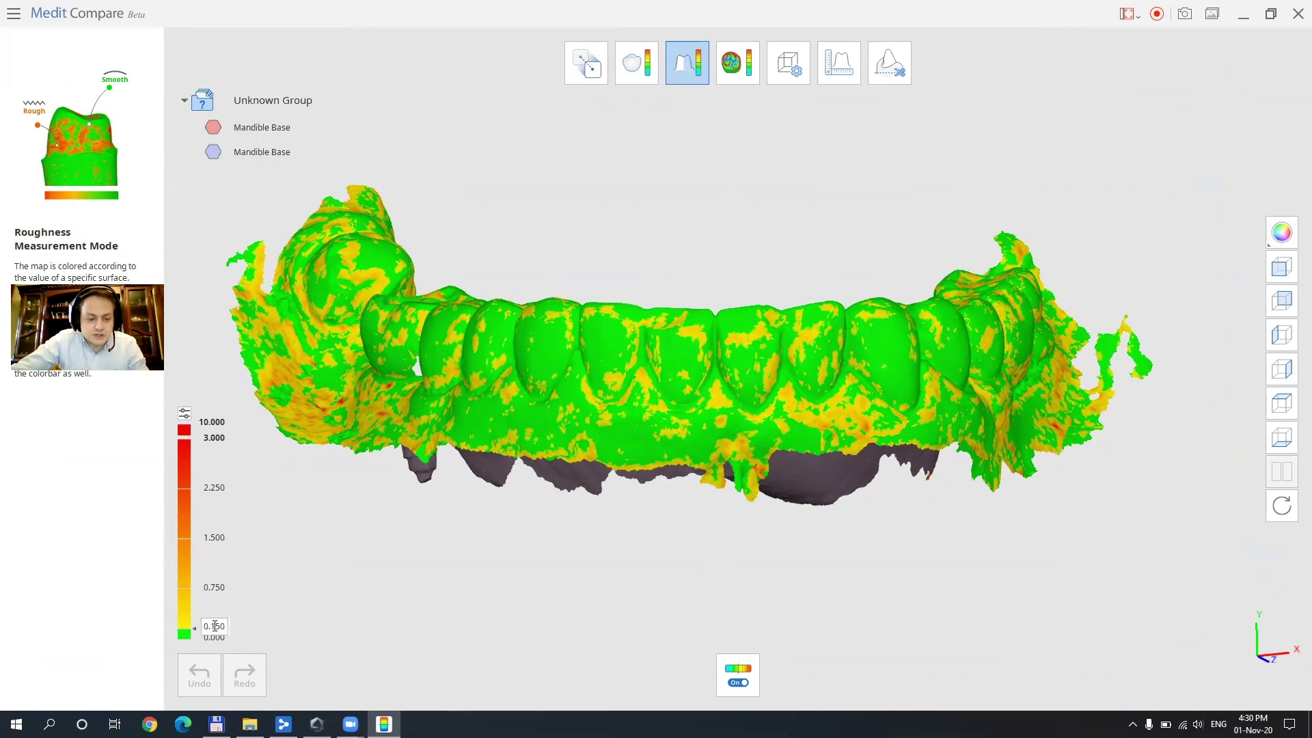
pyautogui.write('5')
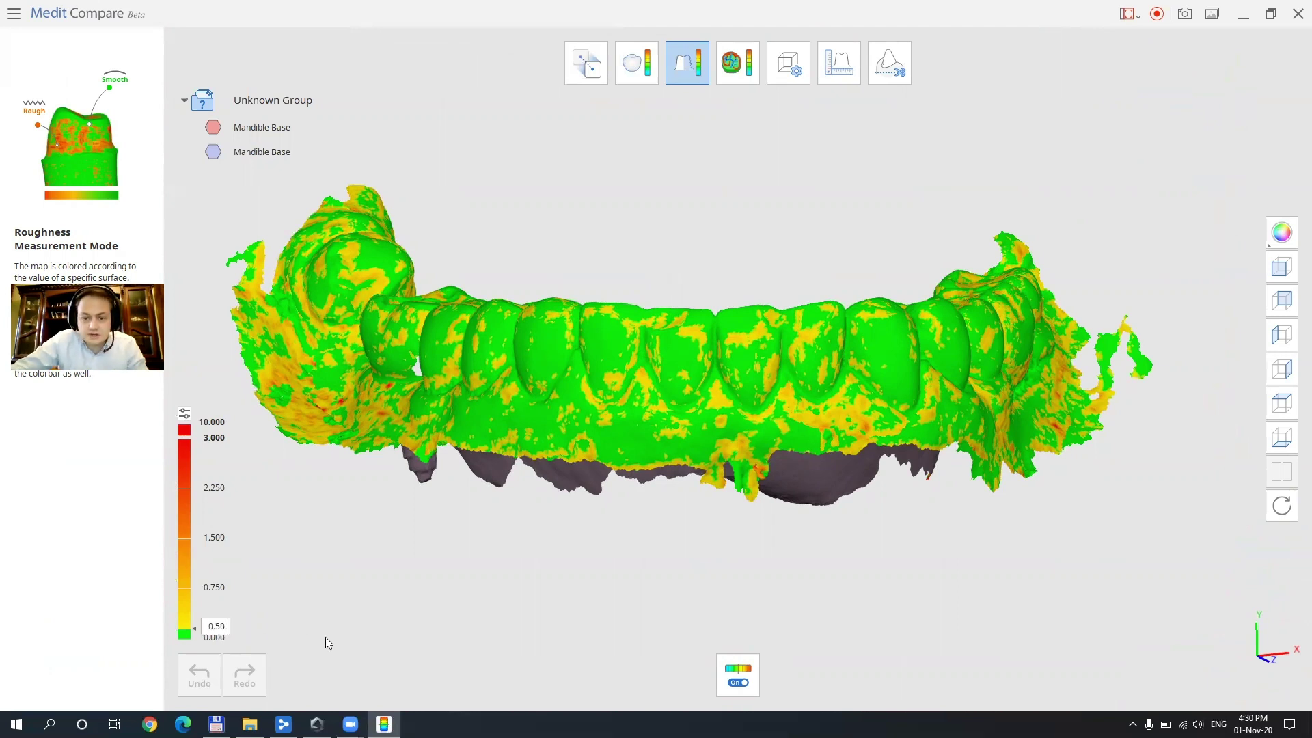
pyautogui.press('Return')
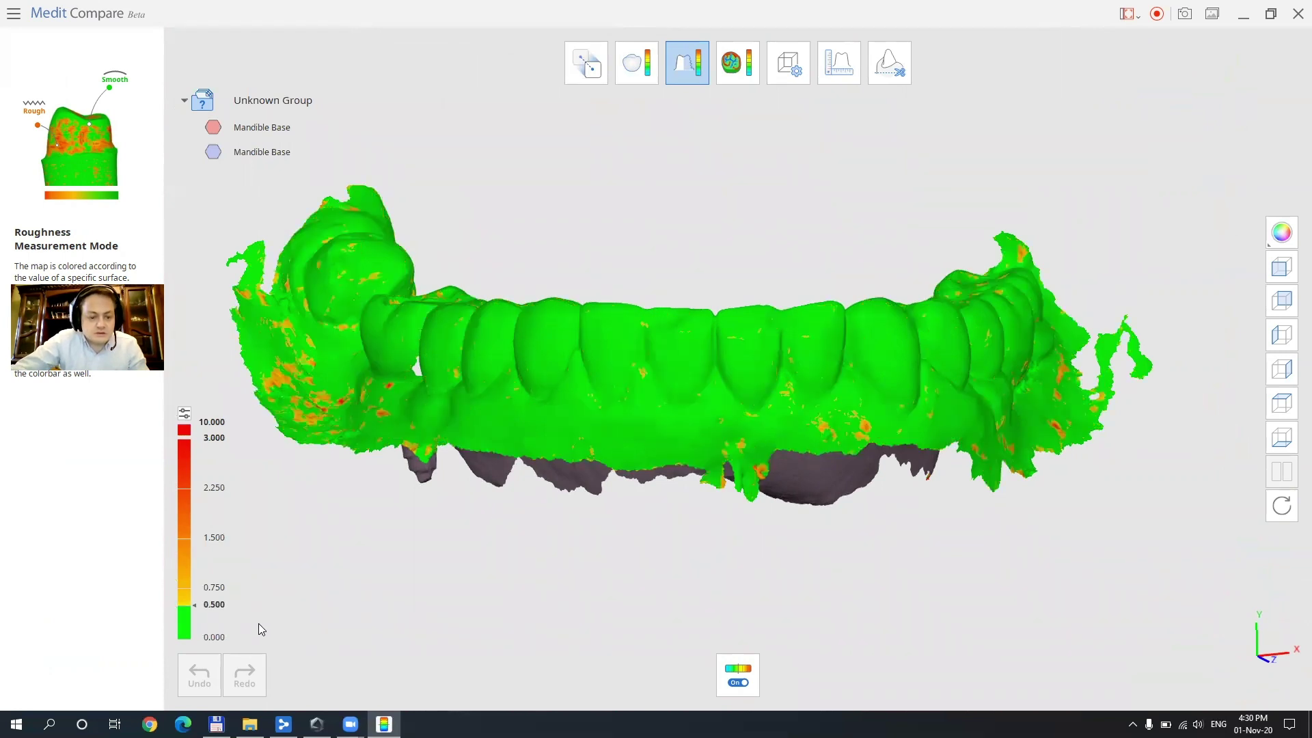
pyautogui.click(215, 606)
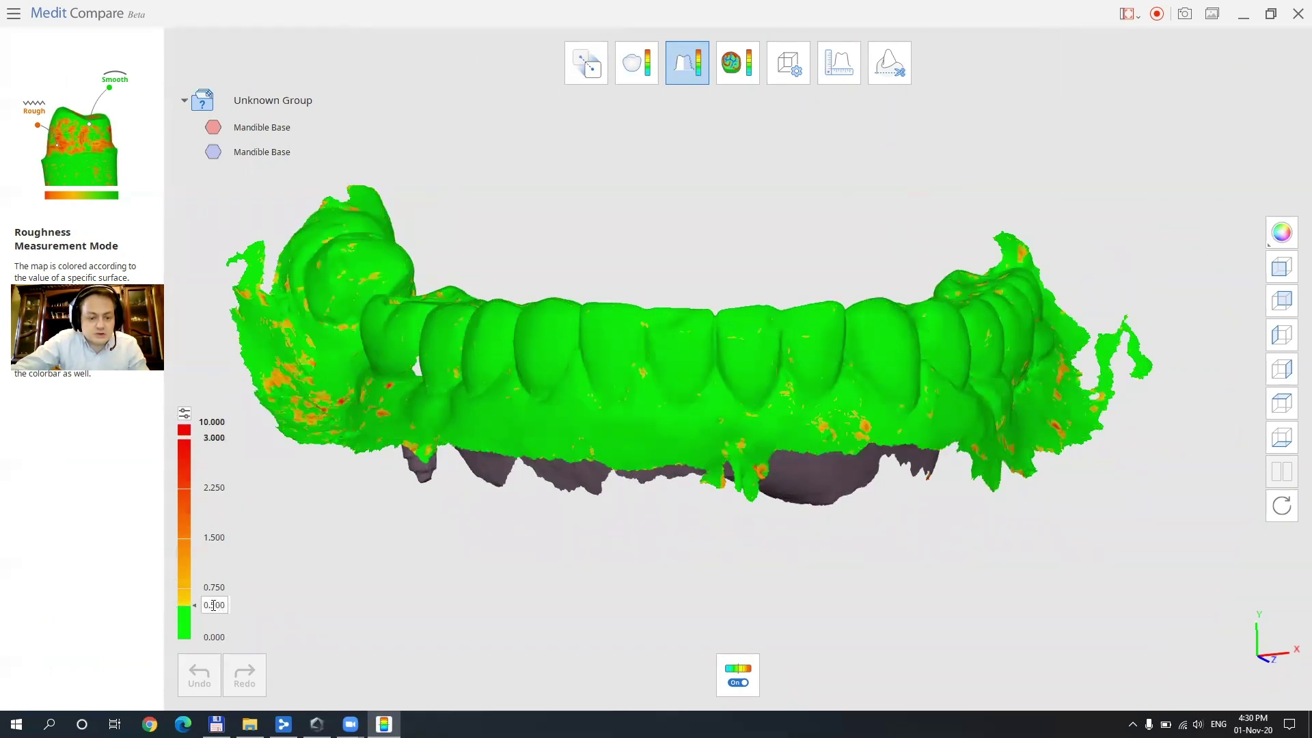
pyautogui.write('0')
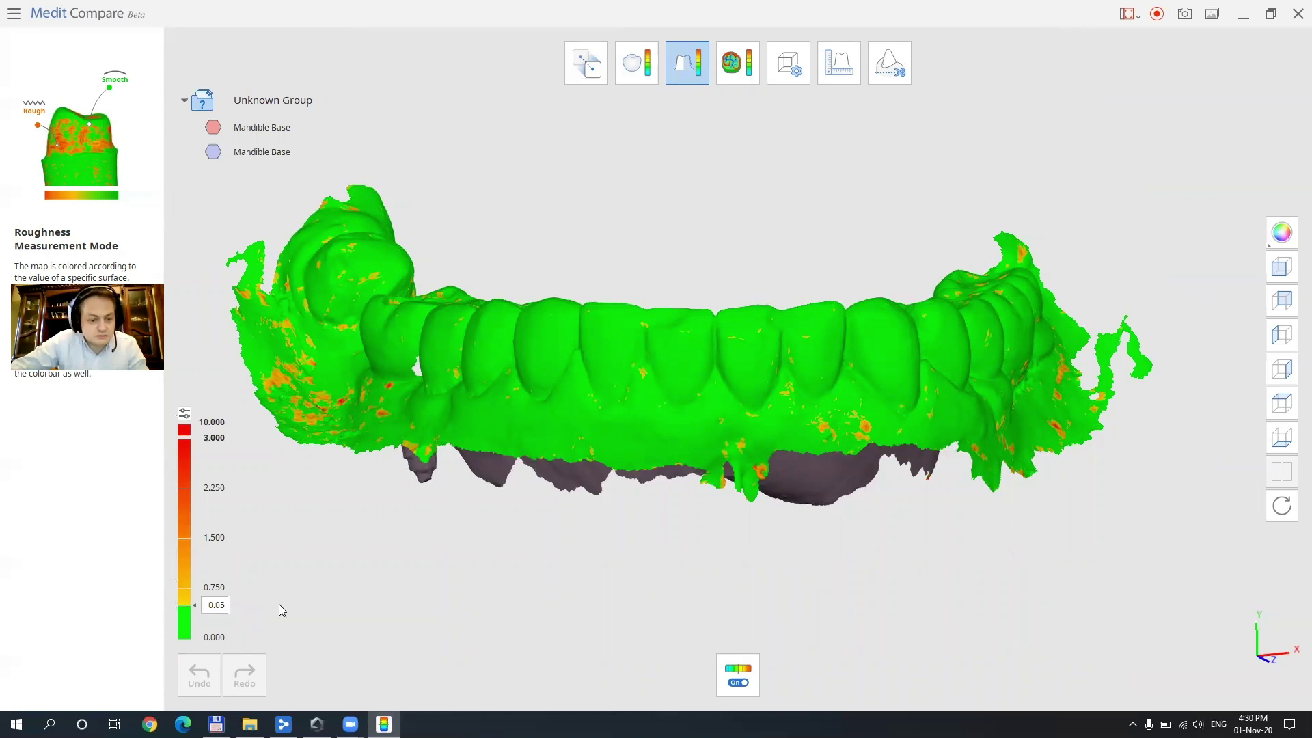
pyautogui.press('Return')
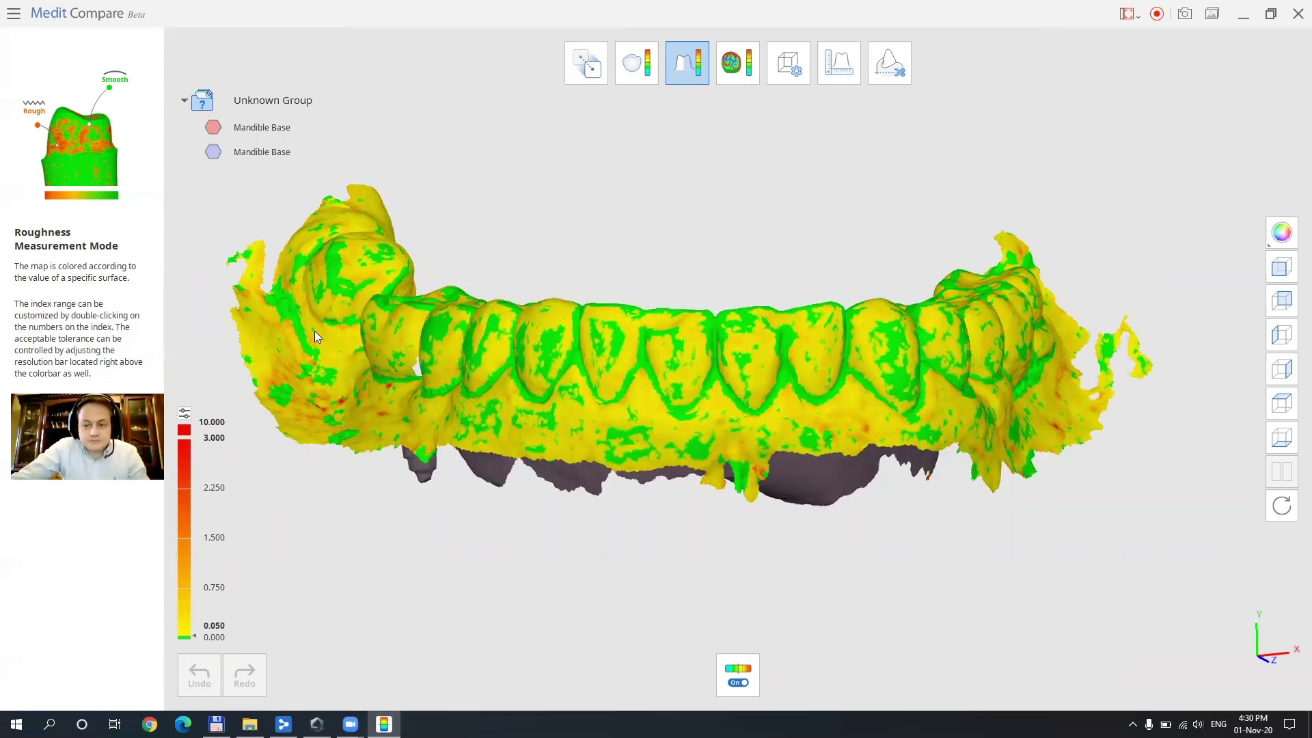
# - Inspect the roughness from the side, toggle its colour map off and on, and switch to curvature display
pyautogui.moveTo(315, 330); pyautogui.dragTo(516, 593, button='right')
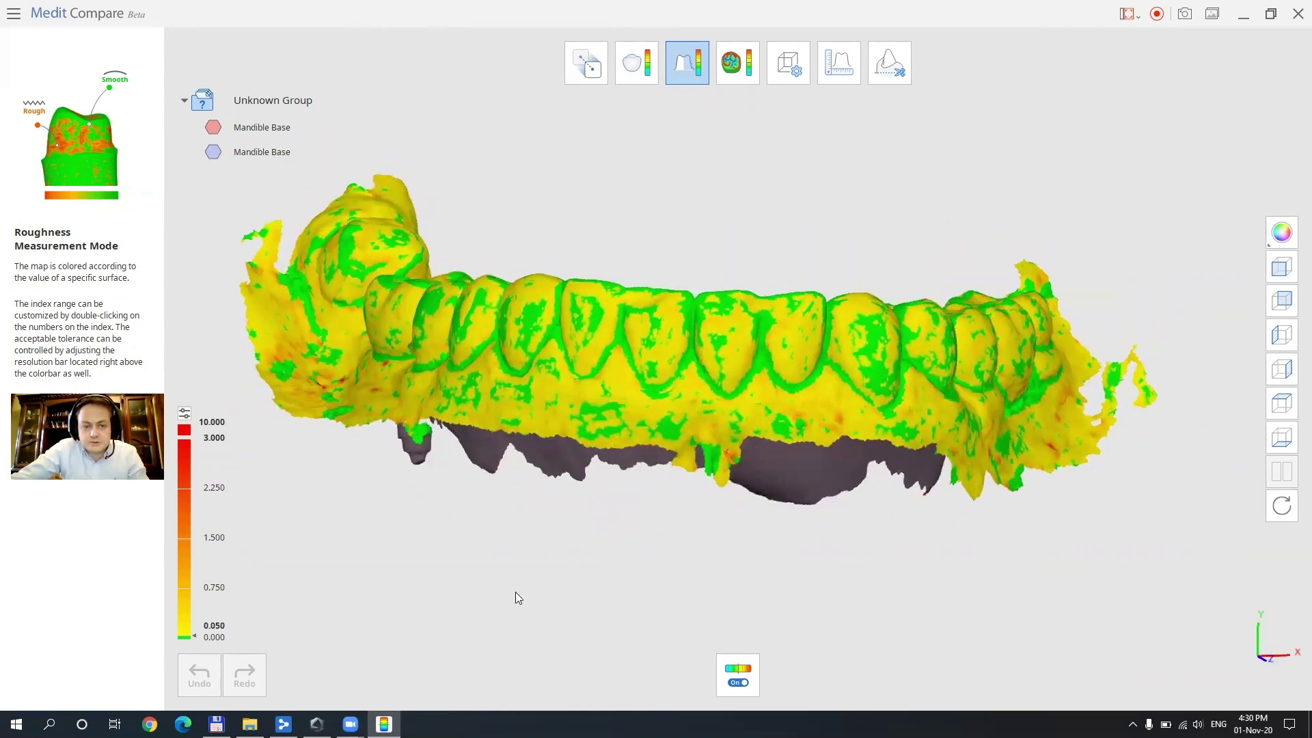
pyautogui.click(738, 676)
pyautogui.click(738, 676)
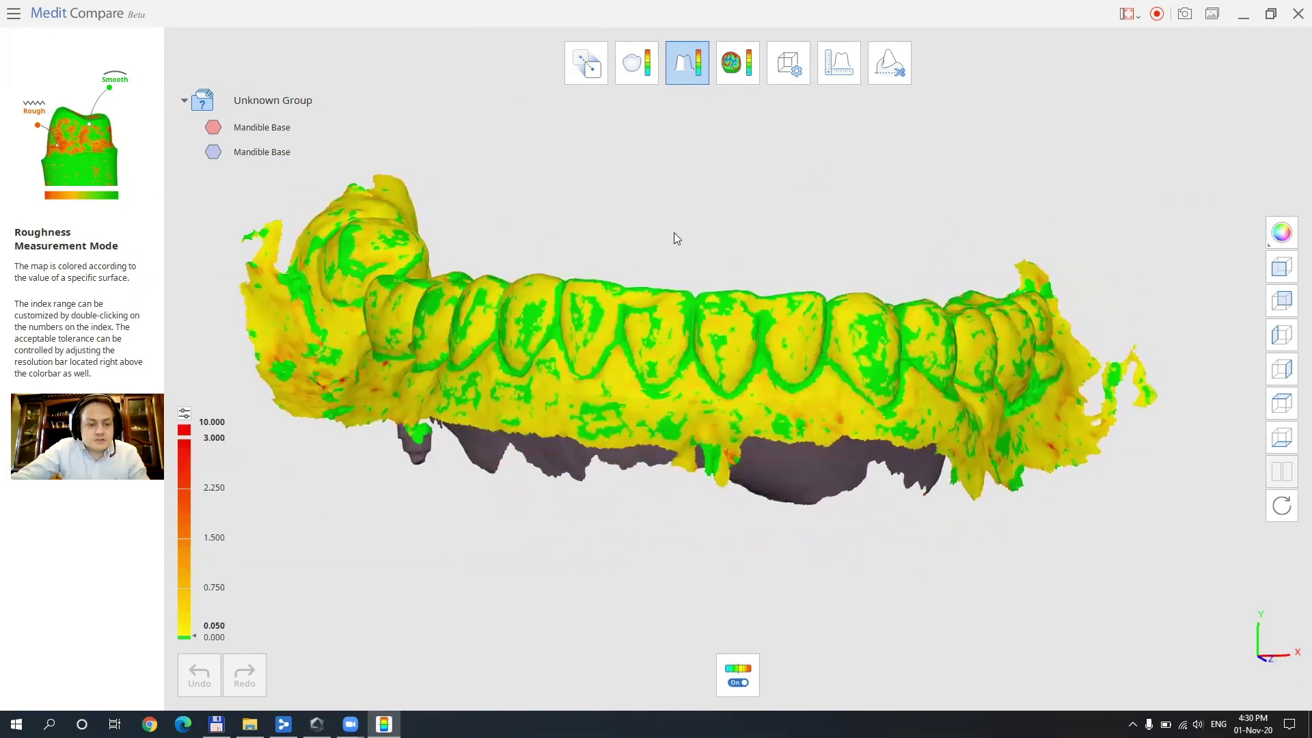
pyautogui.click(738, 67)
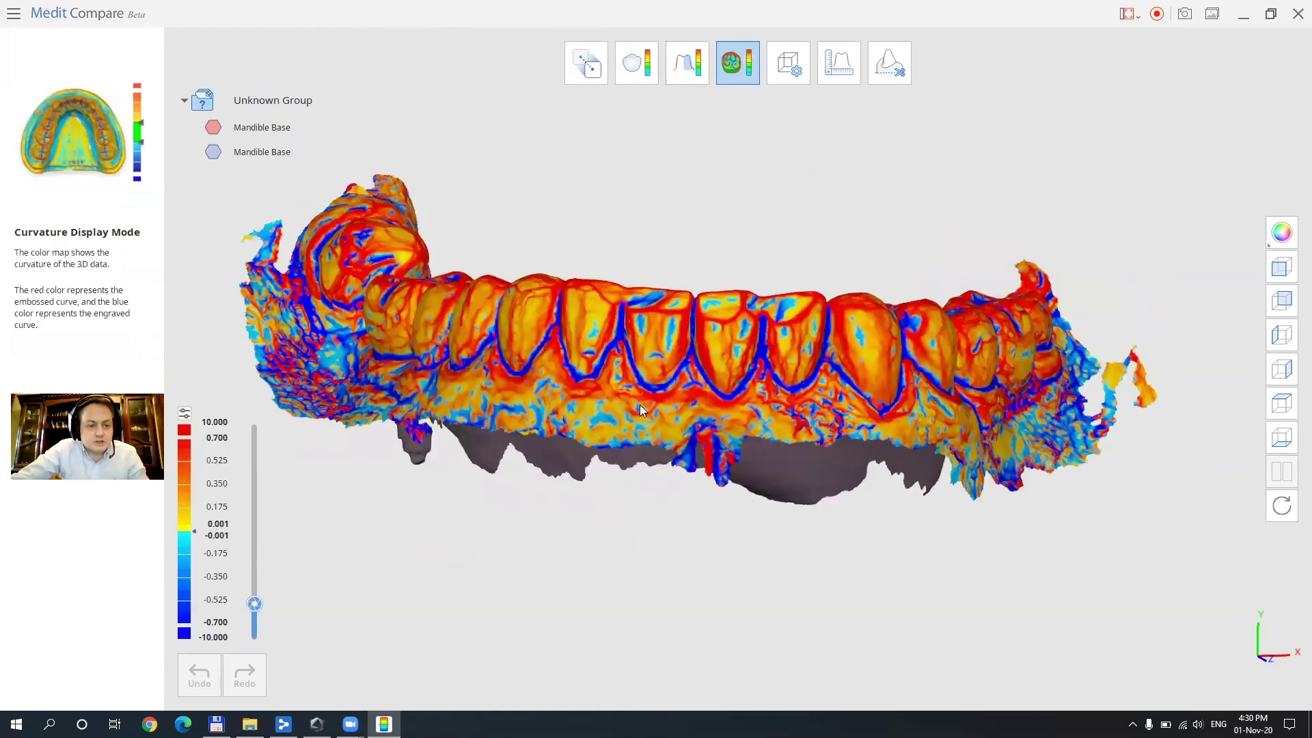
# - Orbit and zoom the jaw, then widen the curvature colour range to ±3.070
pyautogui.moveTo(667, 286); pyautogui.dragTo(635, 380, button='right')
pyautogui.moveTo(1141, 504); pyautogui.dragTo(690, 394, button='right')
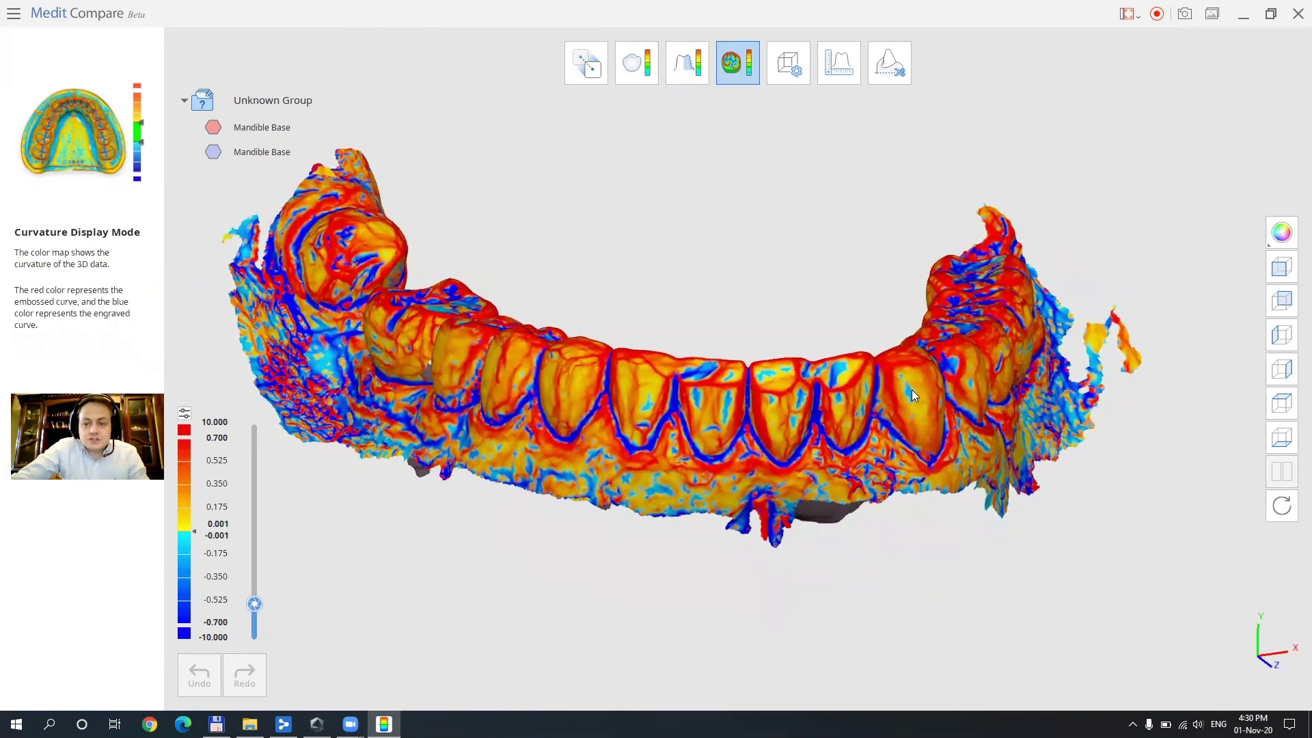
pyautogui.moveTo(956, 367); pyautogui.dragTo(696, 353, button='right')
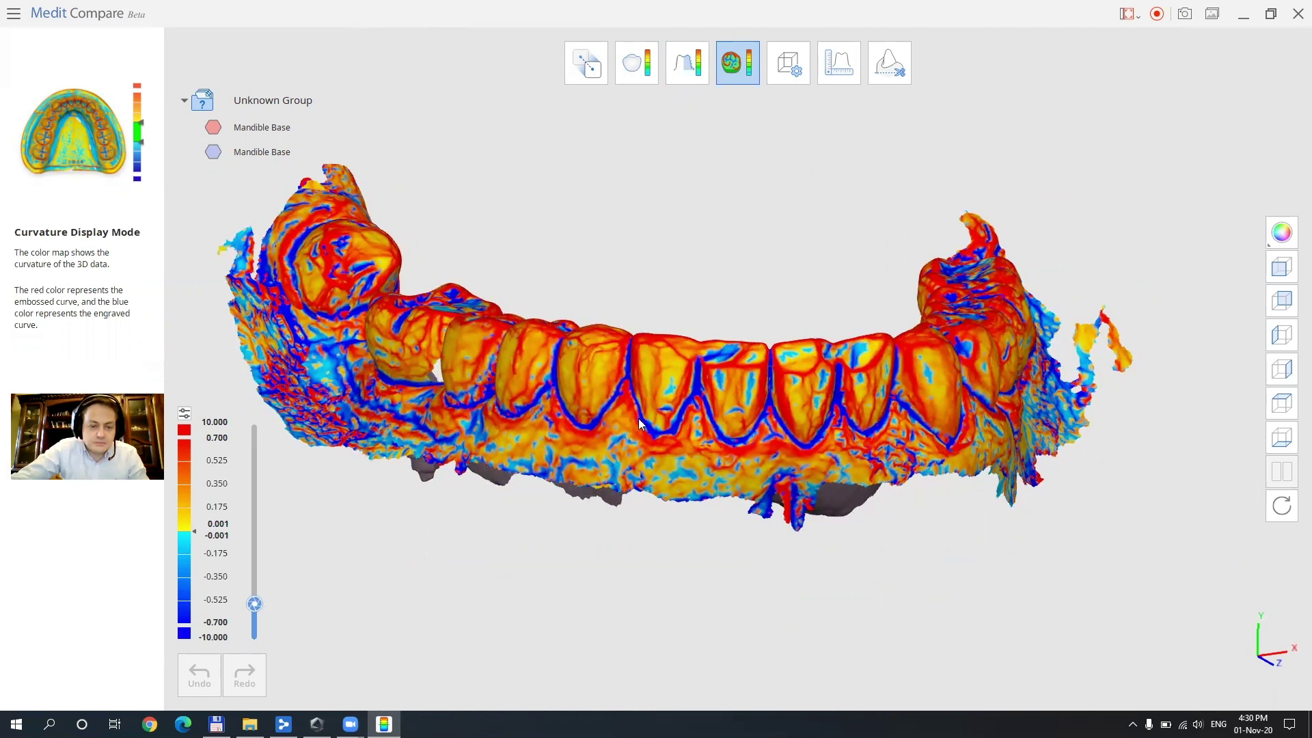
pyautogui.moveTo(600, 466); pyautogui.dragTo(626, 586, button='right')
pyautogui.scroll(5, 347, 276)
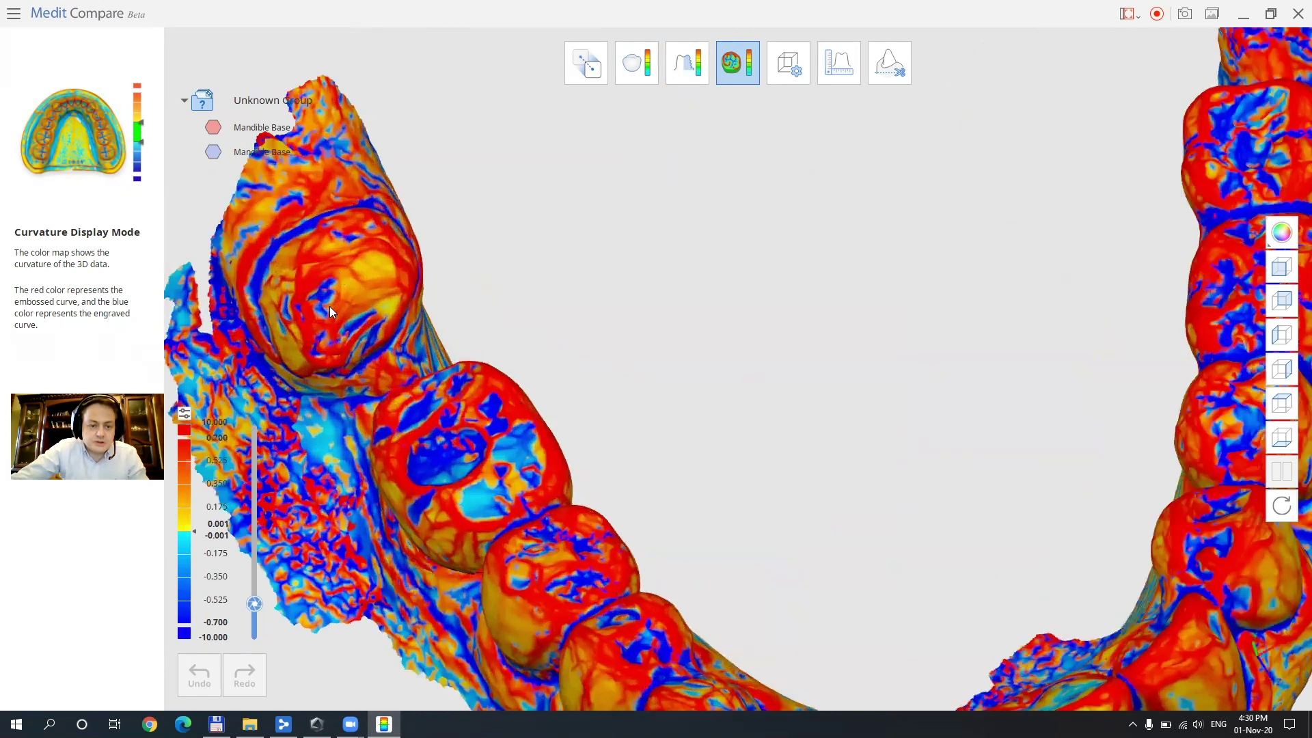
pyautogui.moveTo(330, 306); pyautogui.dragTo(578, 477, button='middle')
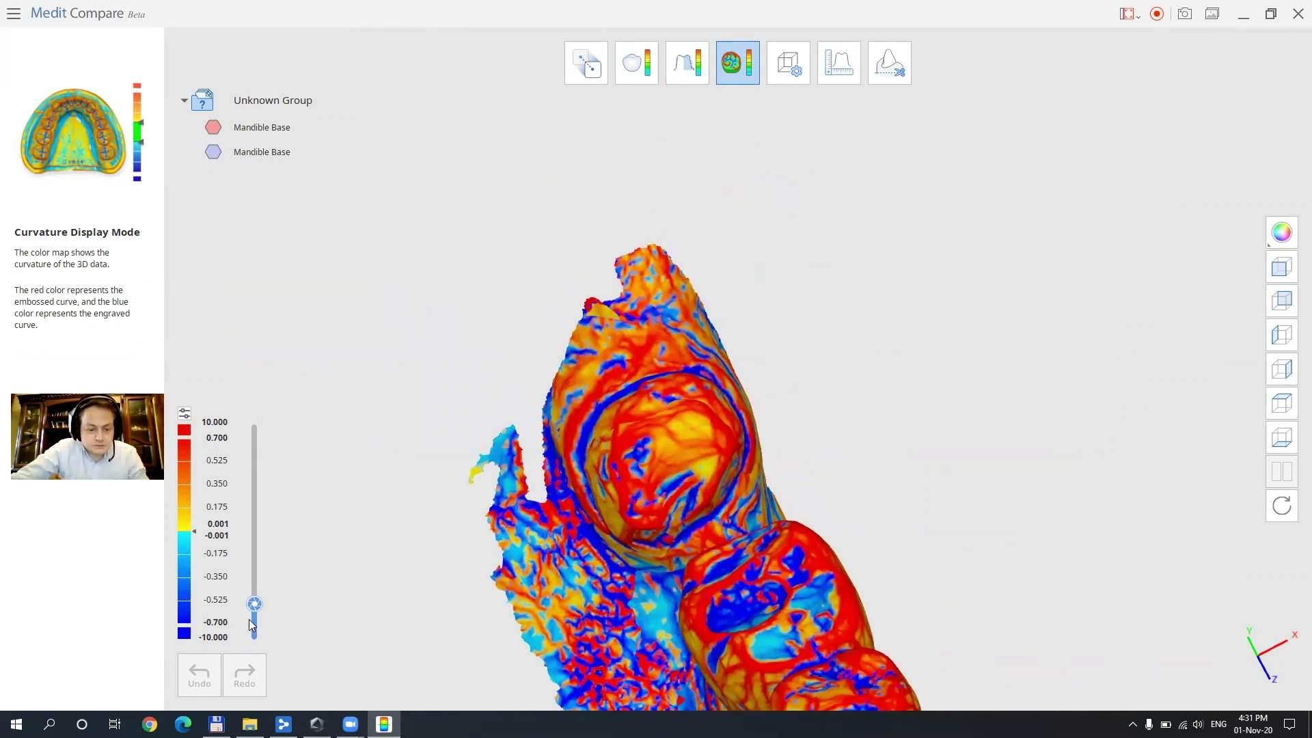
pyautogui.moveTo(255, 606); pyautogui.dragTo(264, 511)
# - Reorient the jaw to a preset view and make the first Mandible Base scan translucent
pyautogui.moveTo(328, 572); pyautogui.dragTo(1026, 503, button='right')
pyautogui.click(1281, 268)
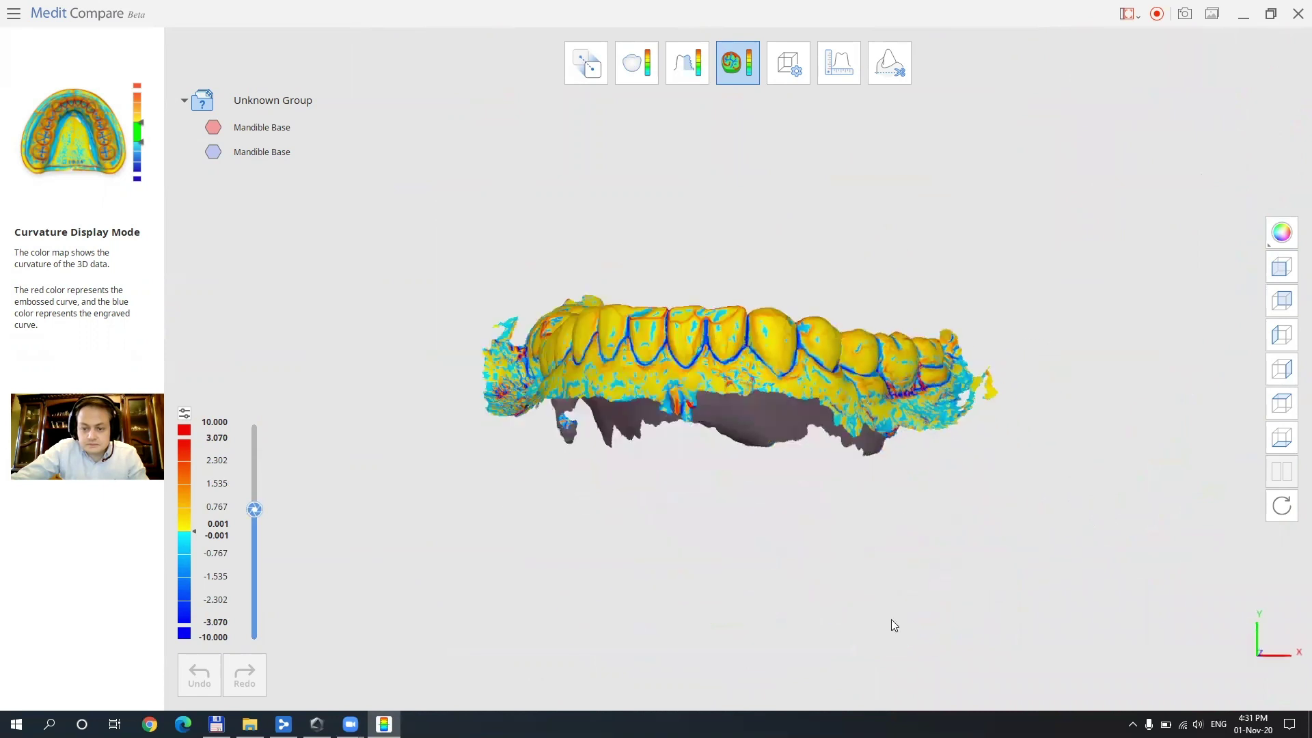
pyautogui.scroll(3, 611, 398)
pyautogui.moveTo(657, 460); pyautogui.dragTo(857, 443, button='right')
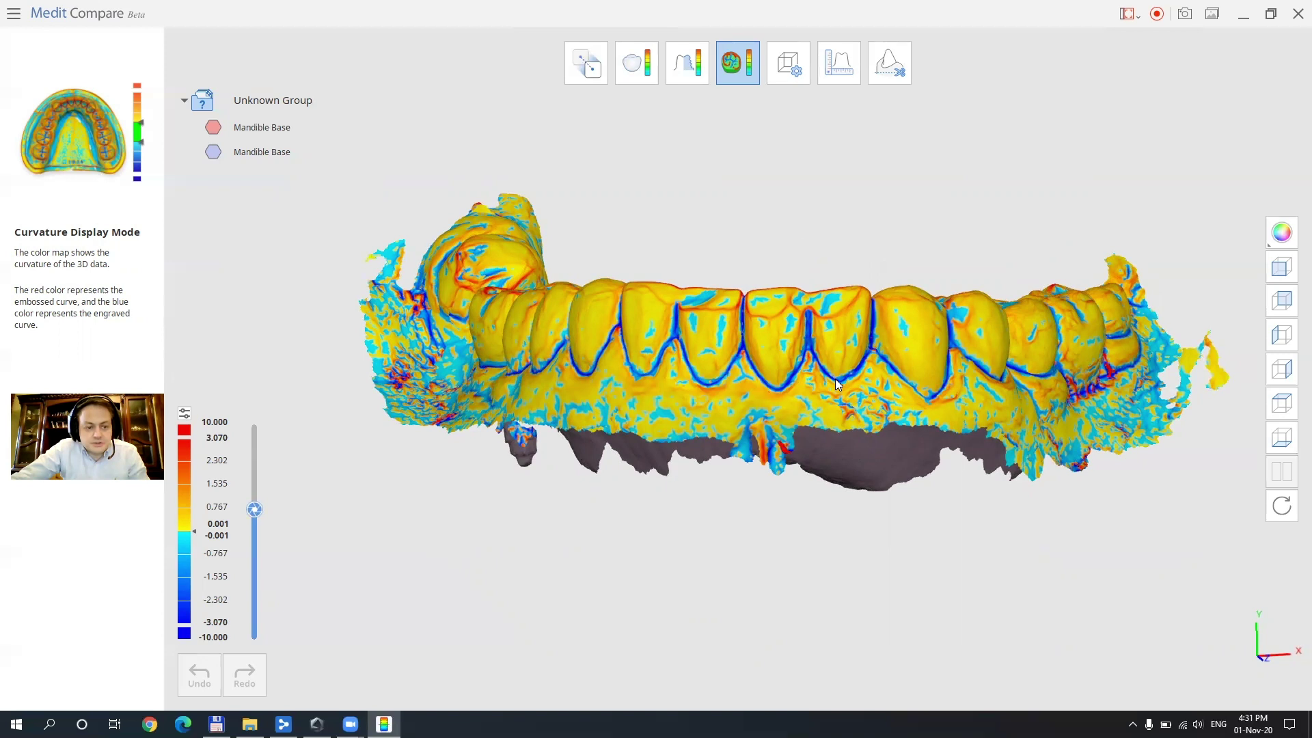
pyautogui.moveTo(839, 379); pyautogui.dragTo(797, 373, button='right')
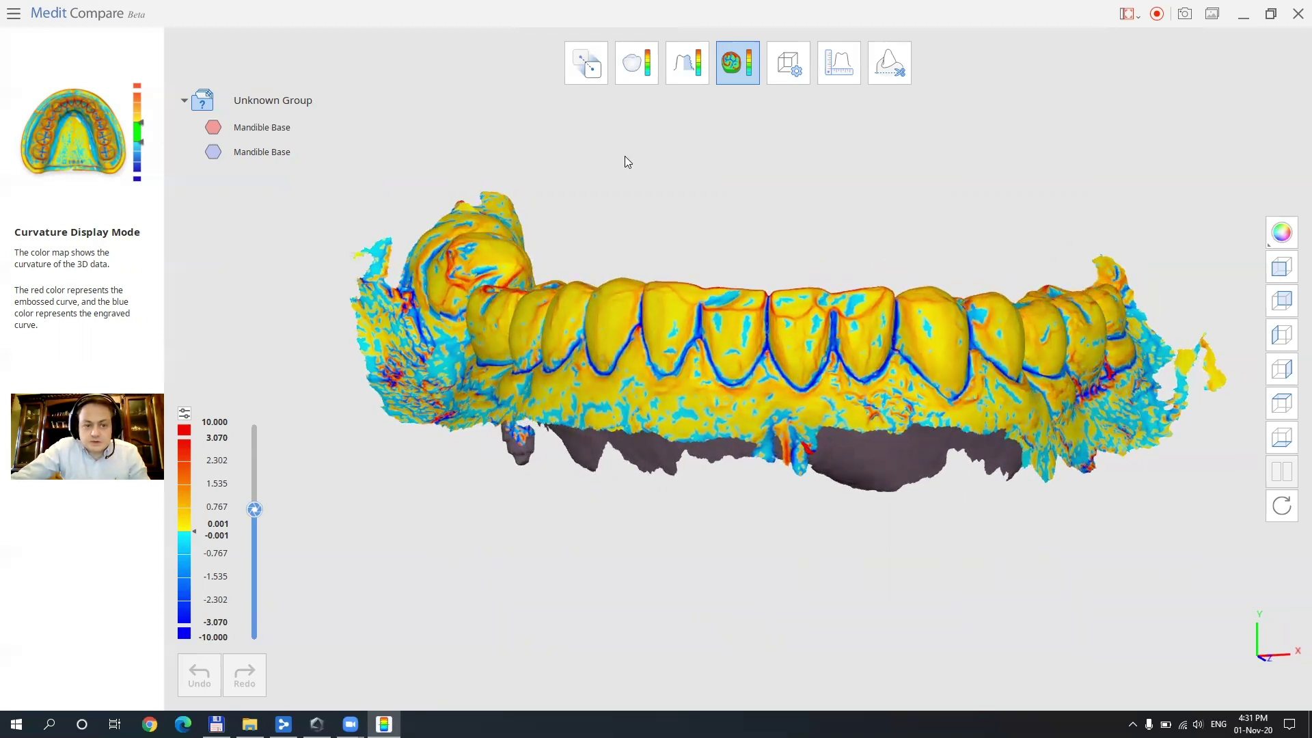
pyautogui.moveTo(244, 130)
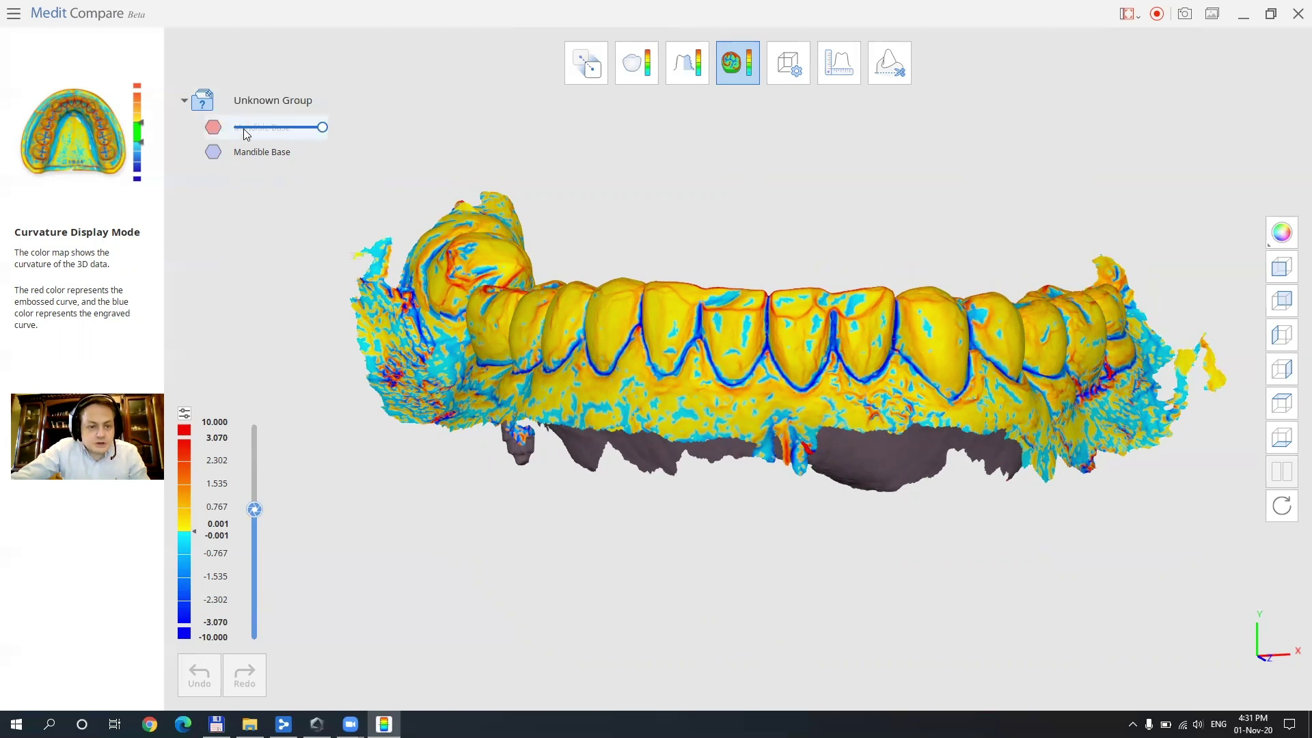
pyautogui.moveTo(323, 131); pyautogui.dragTo(288, 129)
pyautogui.rightClick(361, 137)
pyautogui.click(258, 159)
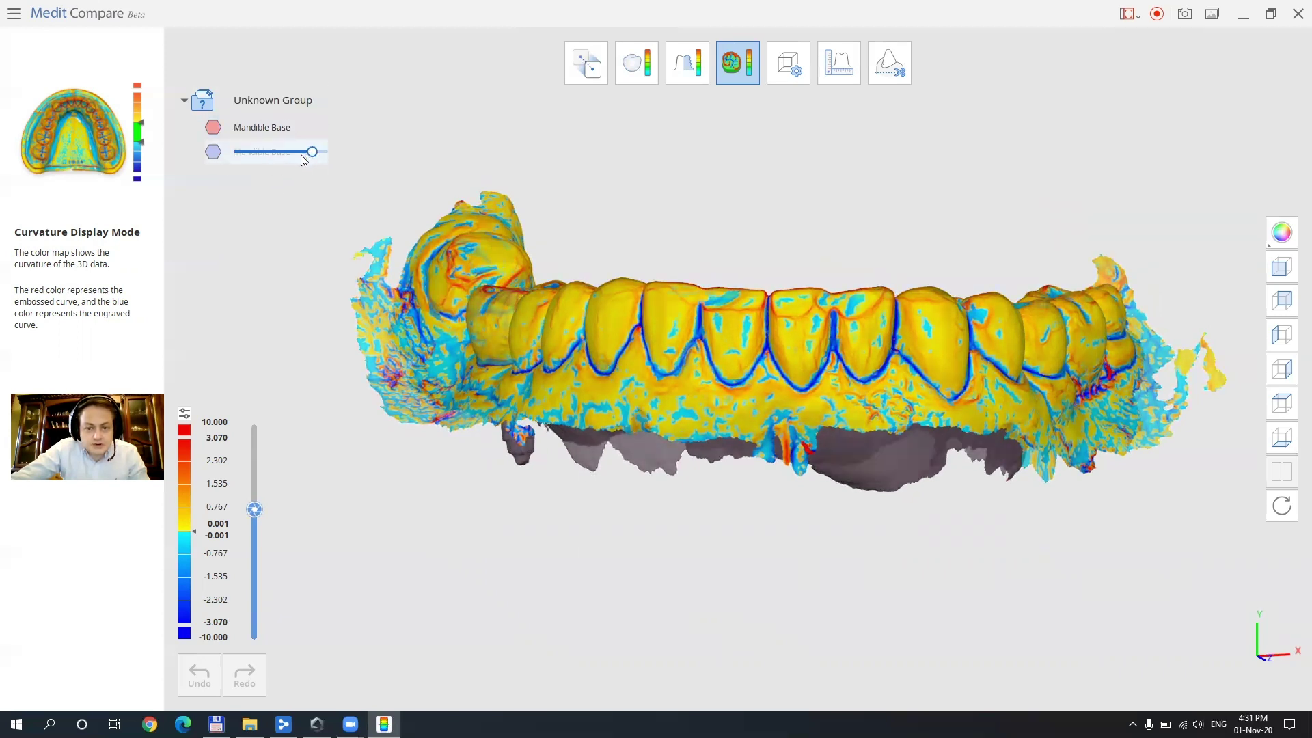
# - Select both Mandible Base scans for transformation
pyautogui.click(789, 63)
pyautogui.click(479, 232)
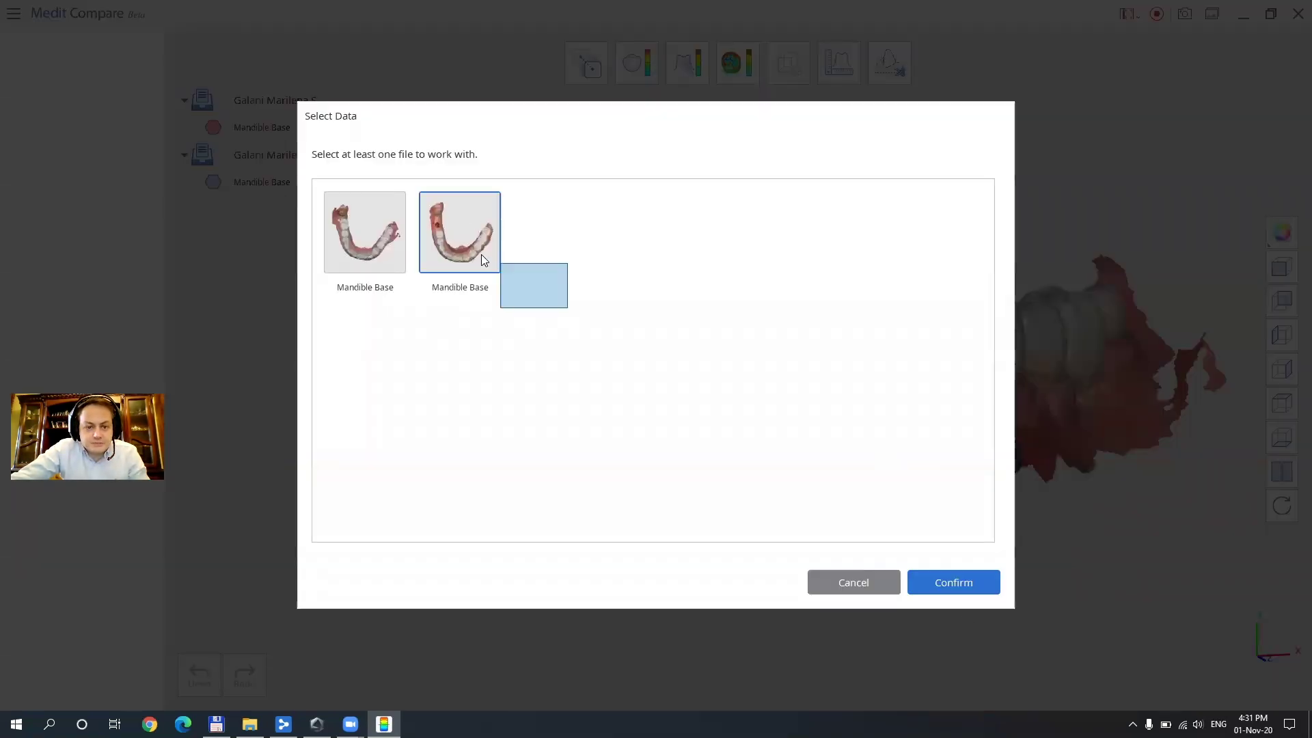
pyautogui.click(391, 254)
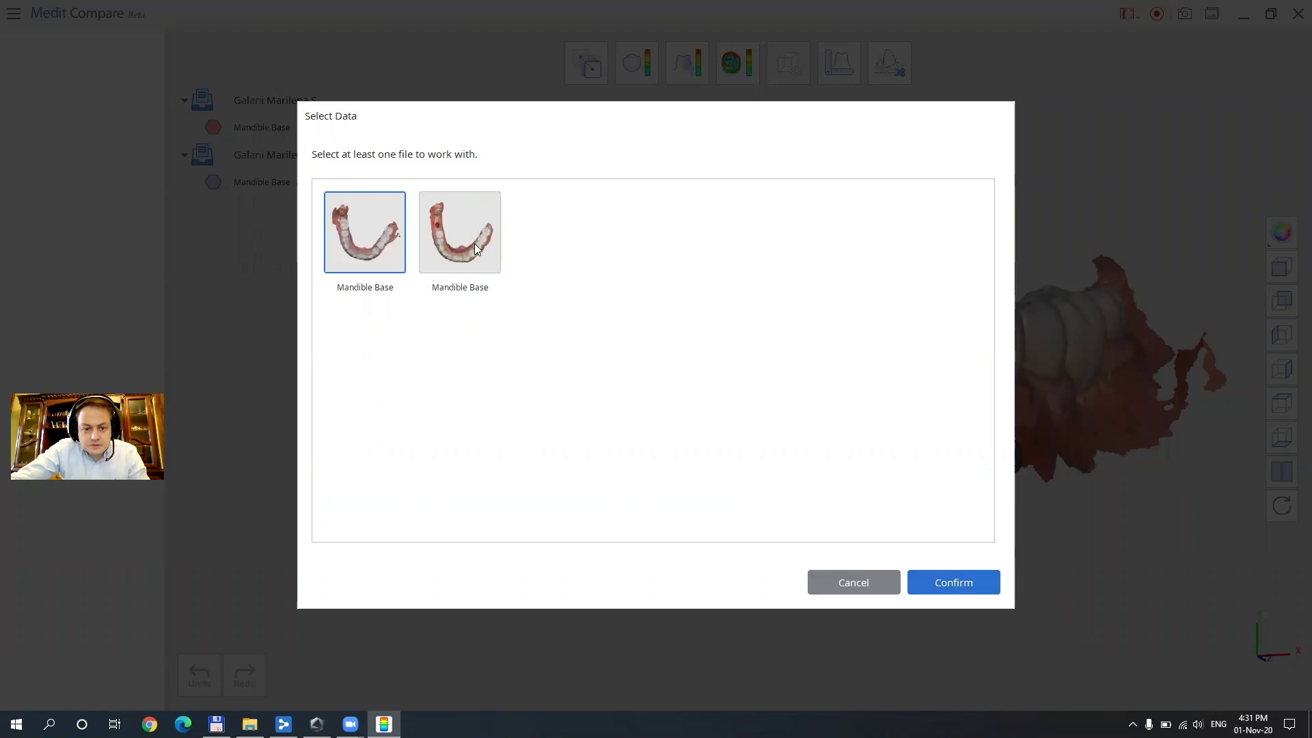
pyautogui.click(935, 581)
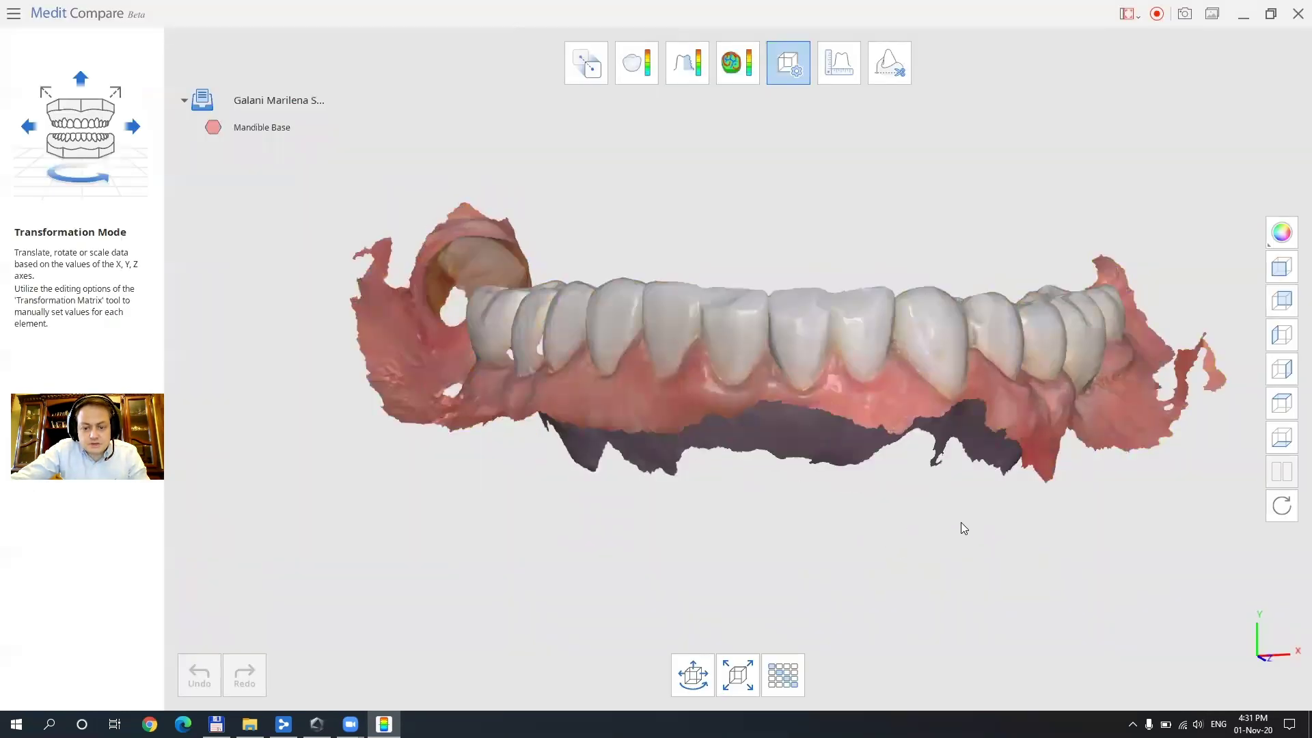
pyautogui.click(771, 82)
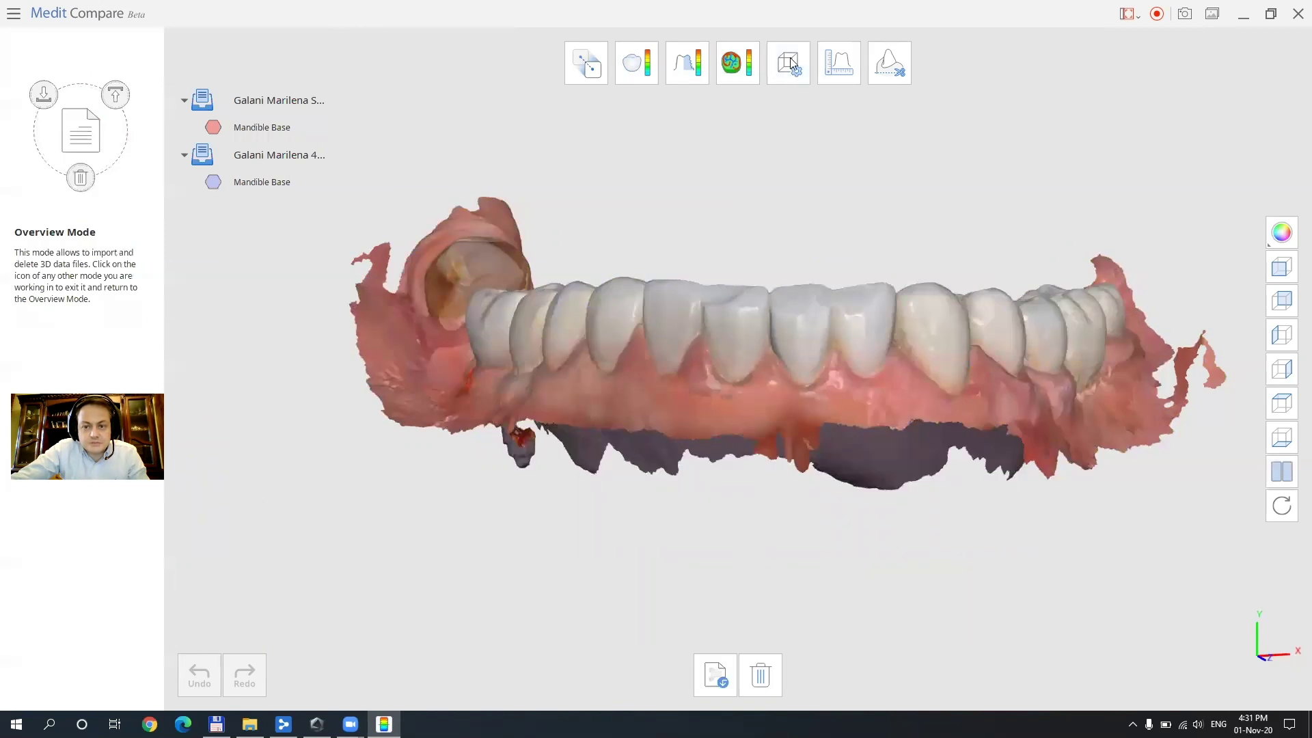
pyautogui.click(791, 63)
pyautogui.moveTo(651, 385); pyautogui.dragTo(367, 244)
pyautogui.click(952, 589)
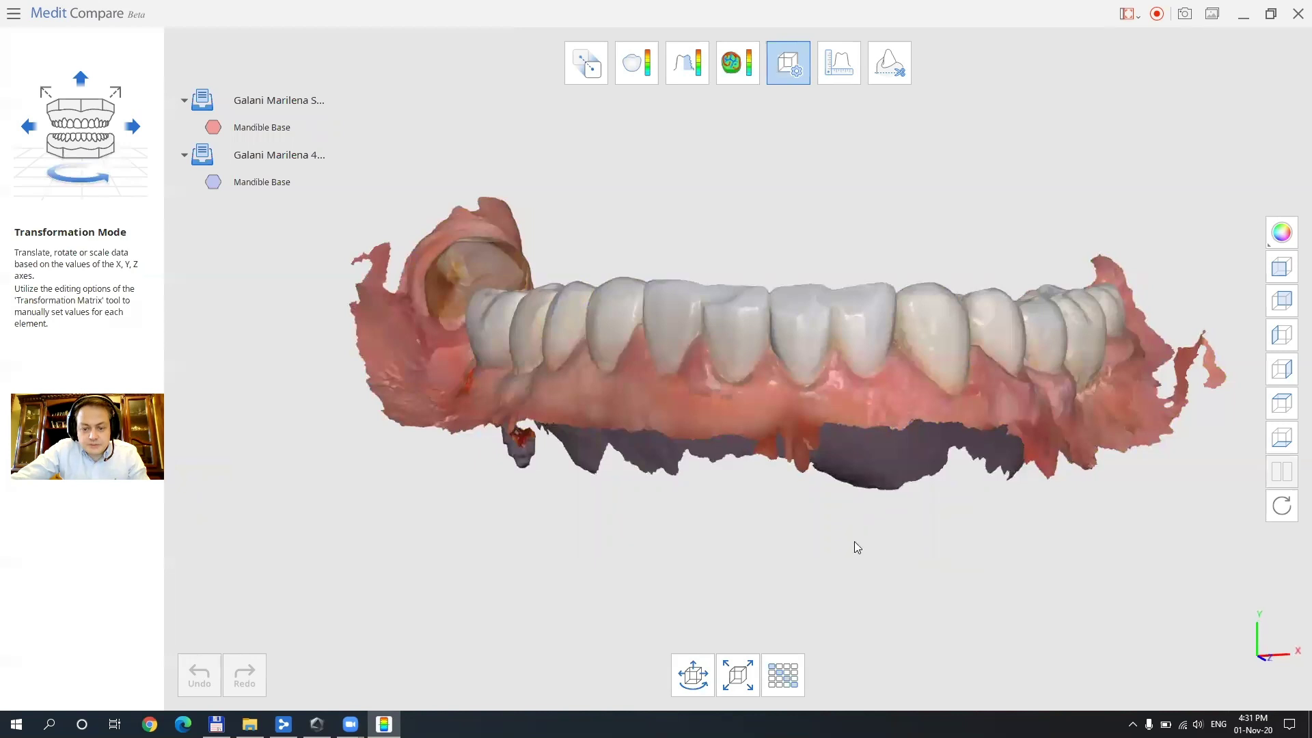
# - Rotate both scans 14.2° about the Y axis and bring up the scale settings
pyautogui.moveTo(779, 558); pyautogui.dragTo(752, 546, button='middle')
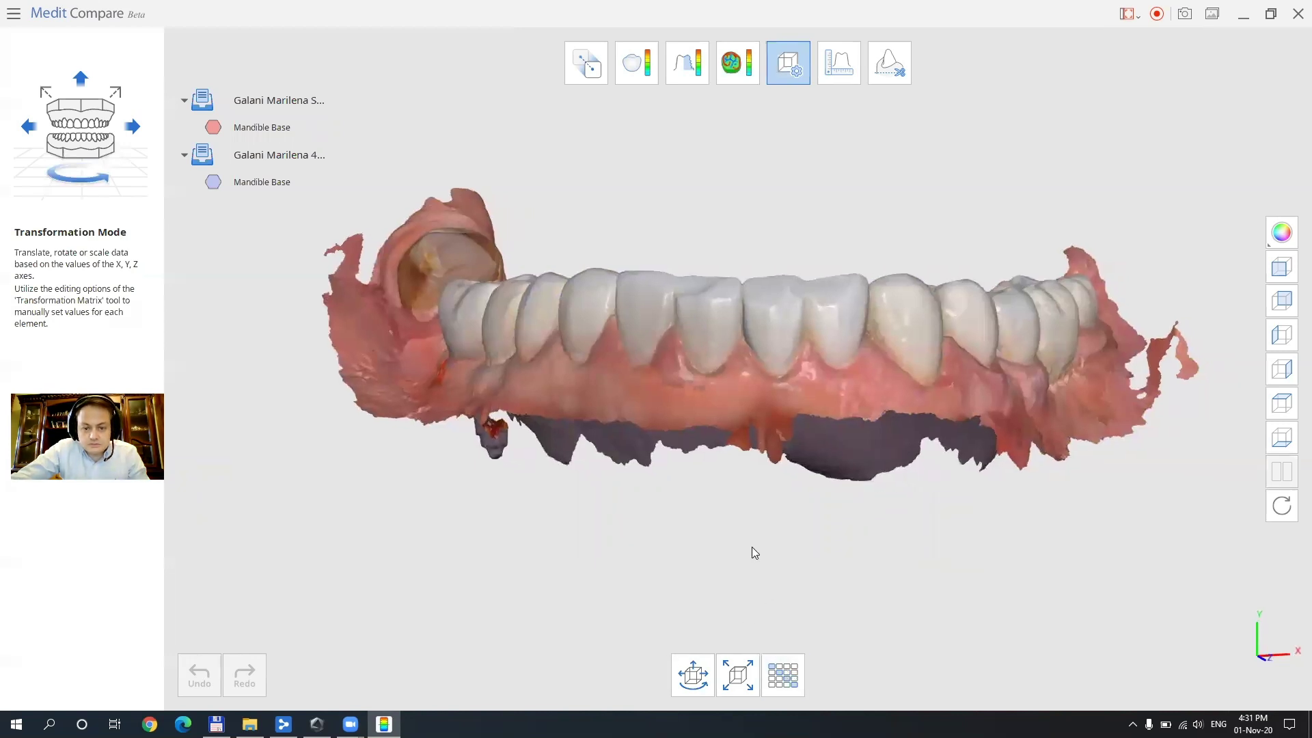
pyautogui.click(695, 676)
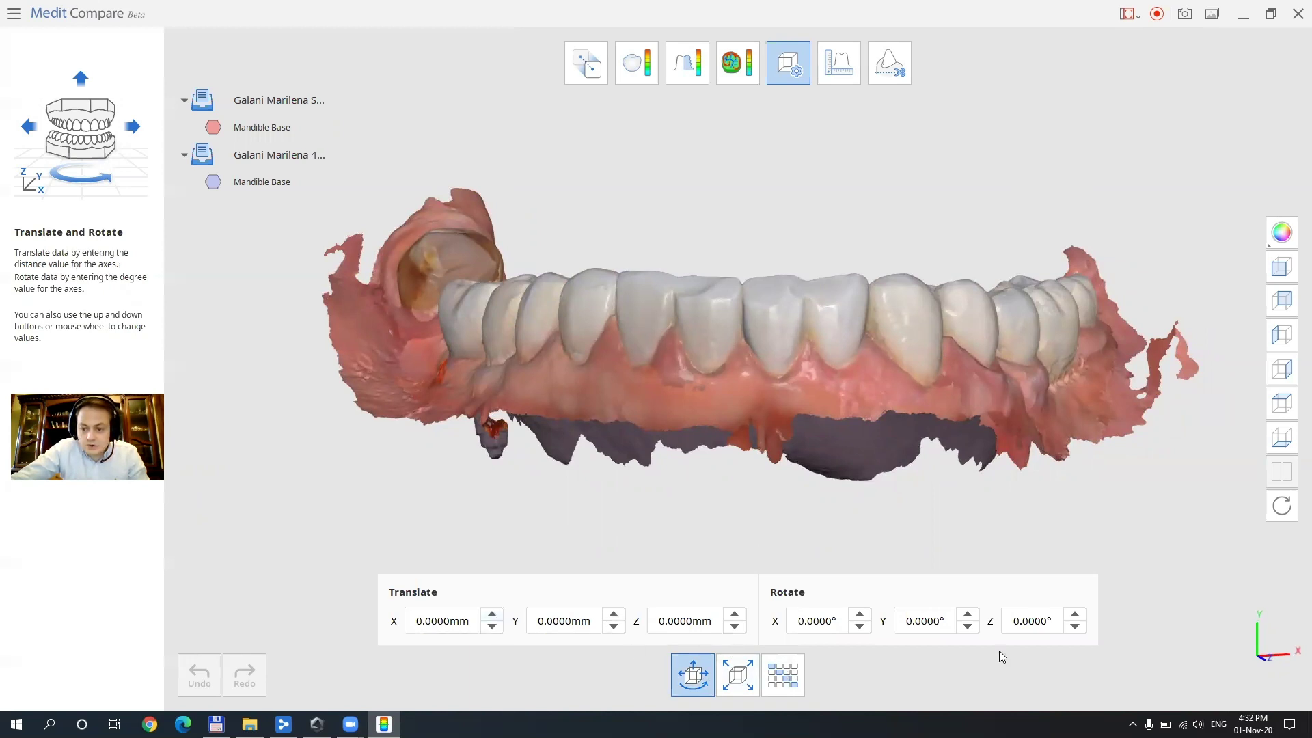
pyautogui.click(1285, 267)
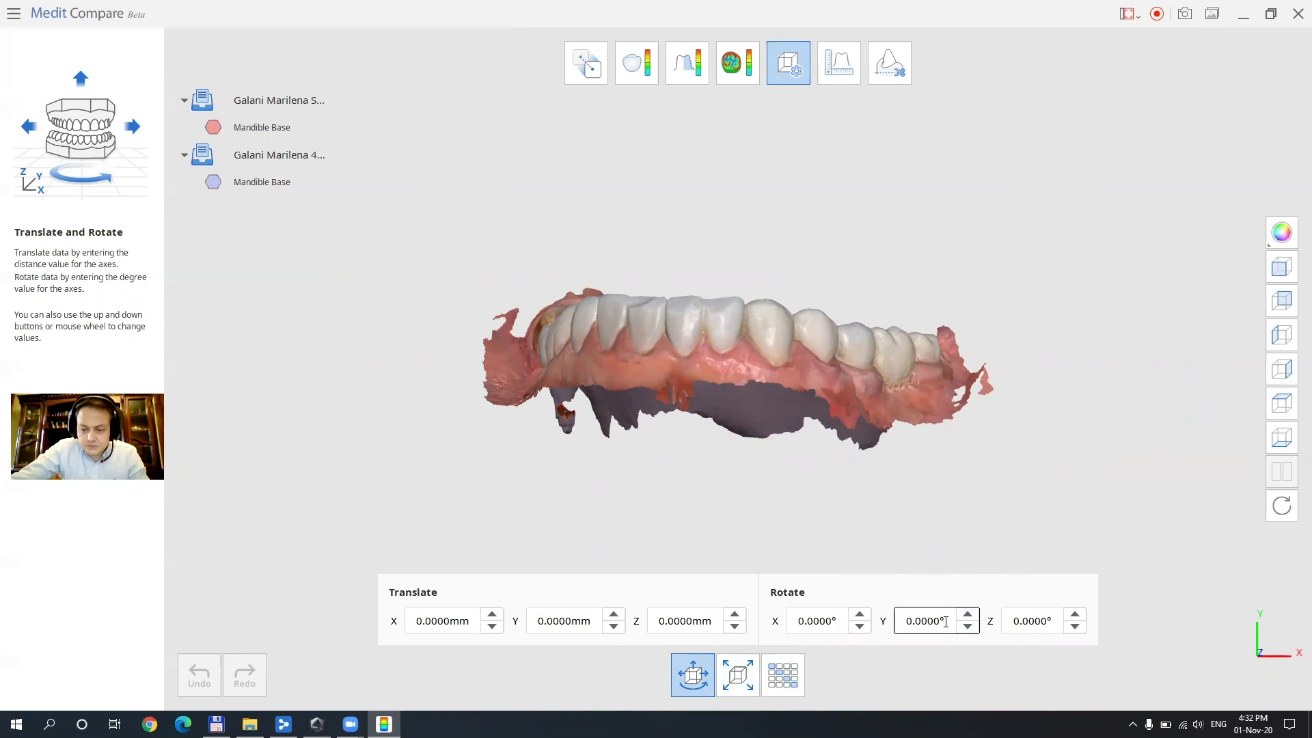
pyautogui.click(912, 621)
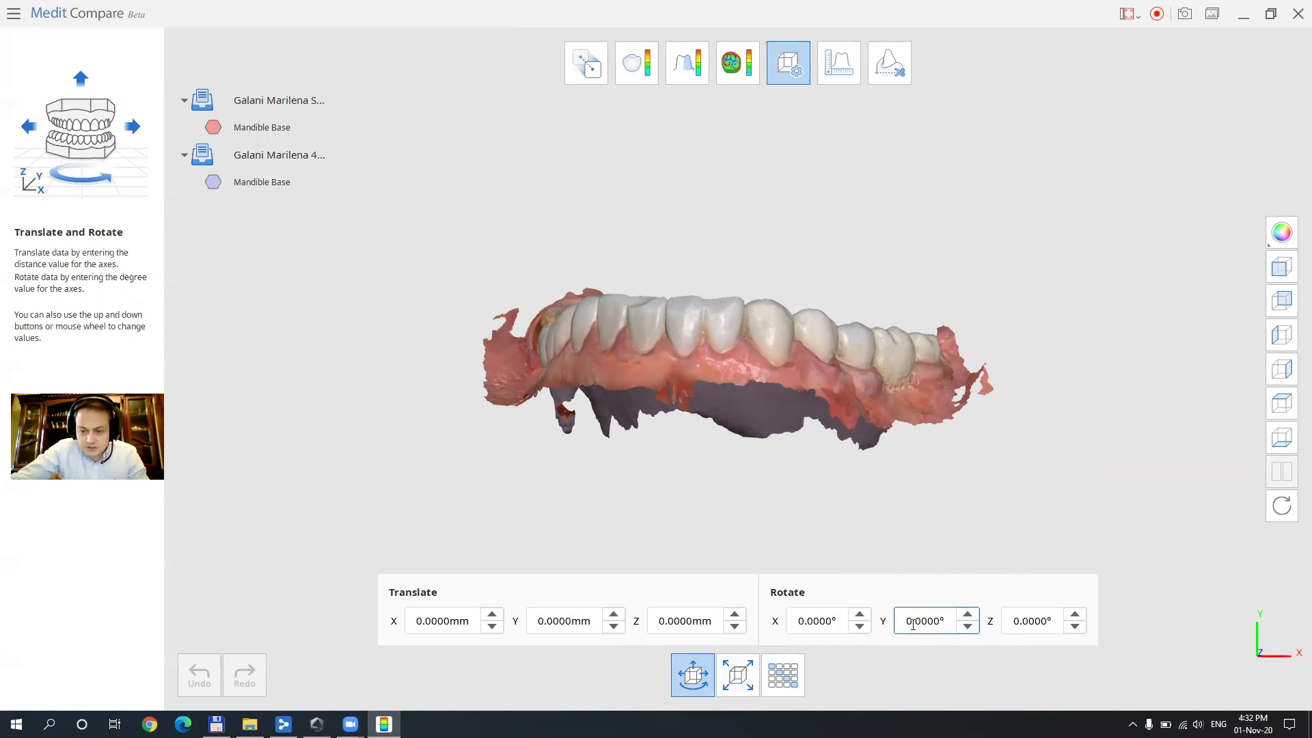
pyautogui.click(963, 614)
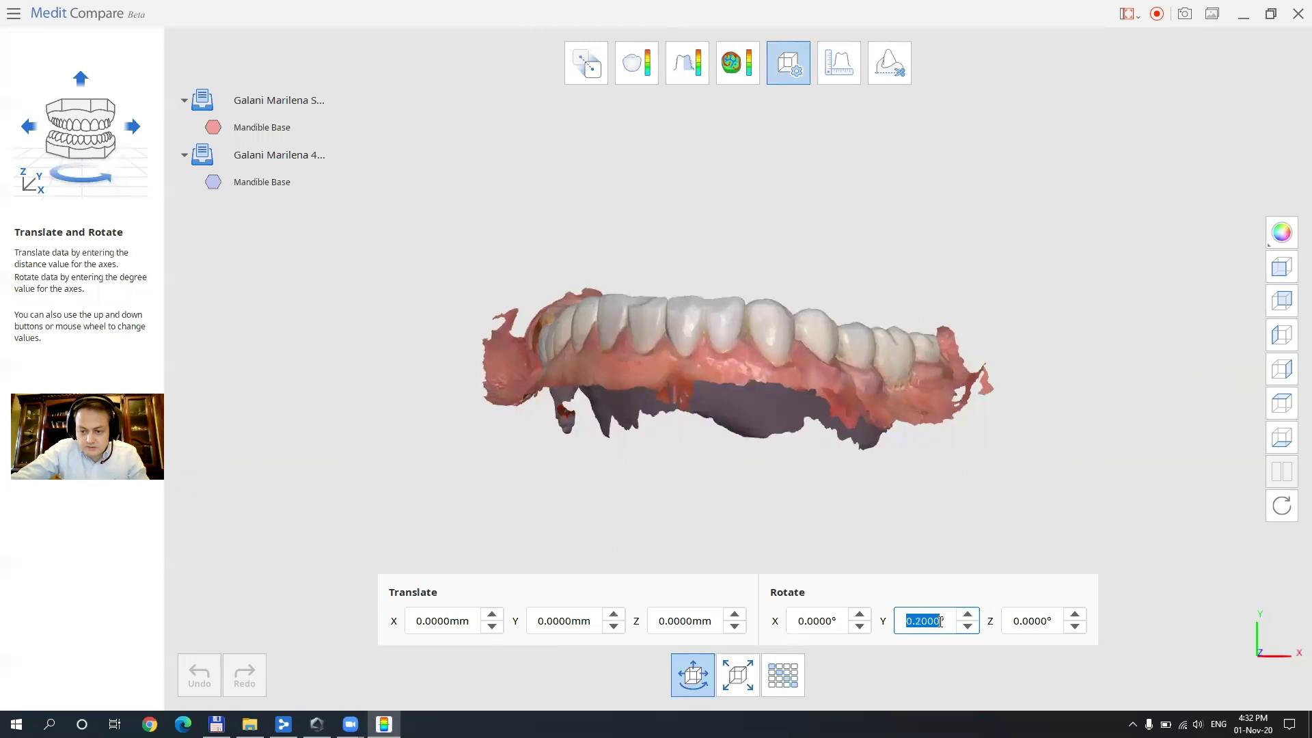
pyautogui.click(909, 622)
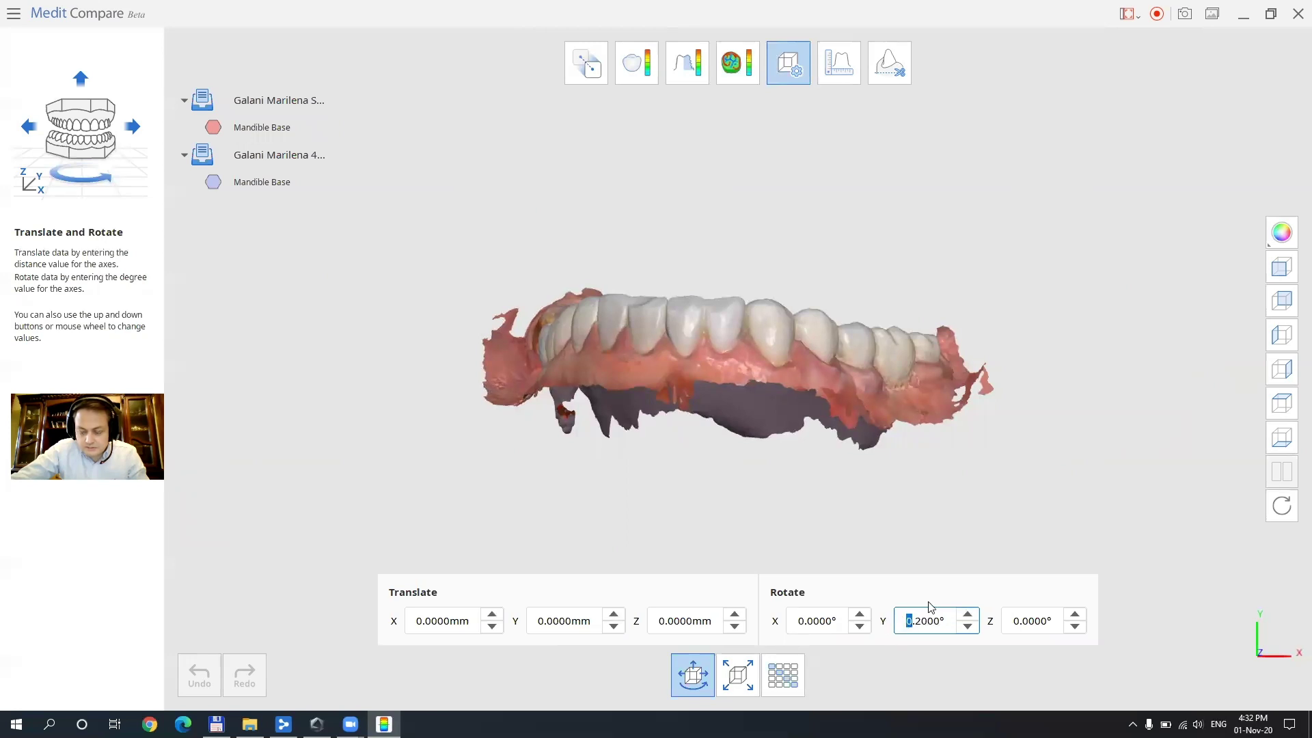
pyautogui.write('12')
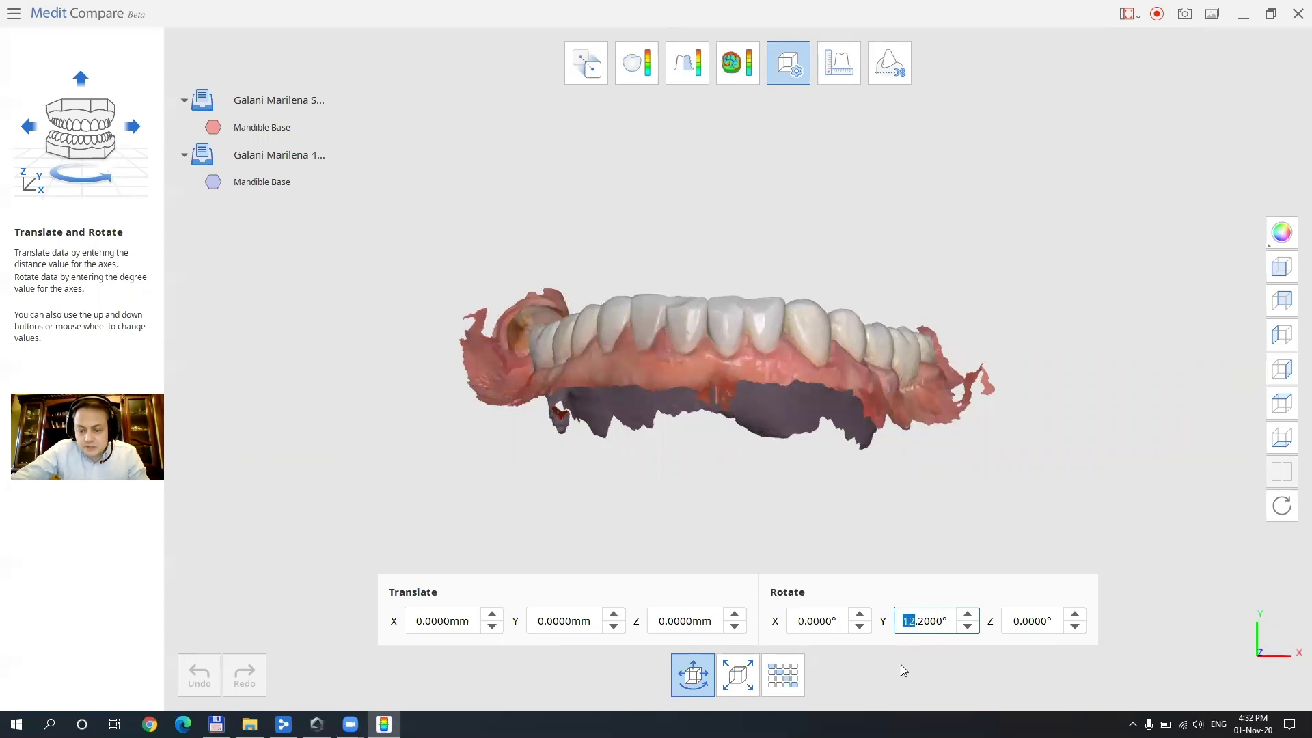
pyautogui.press('Up')
pyautogui.press('Up')
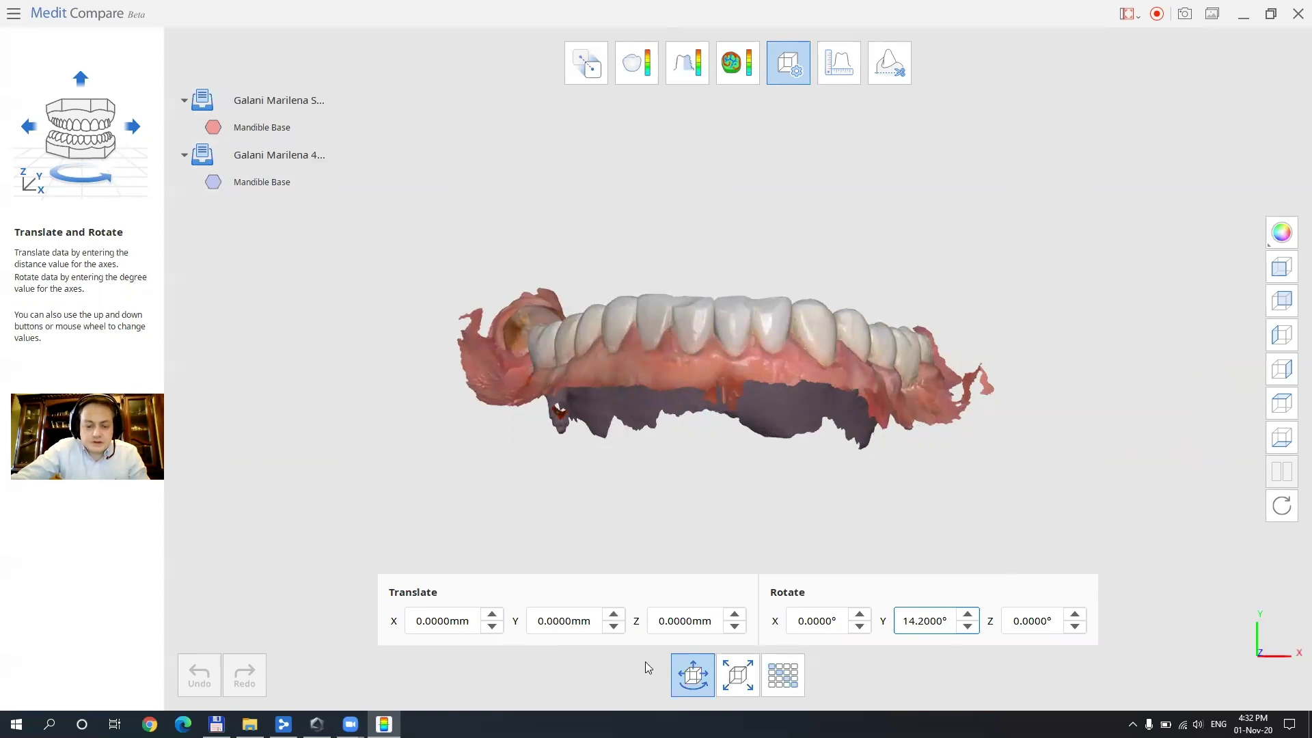
pyautogui.click(738, 676)
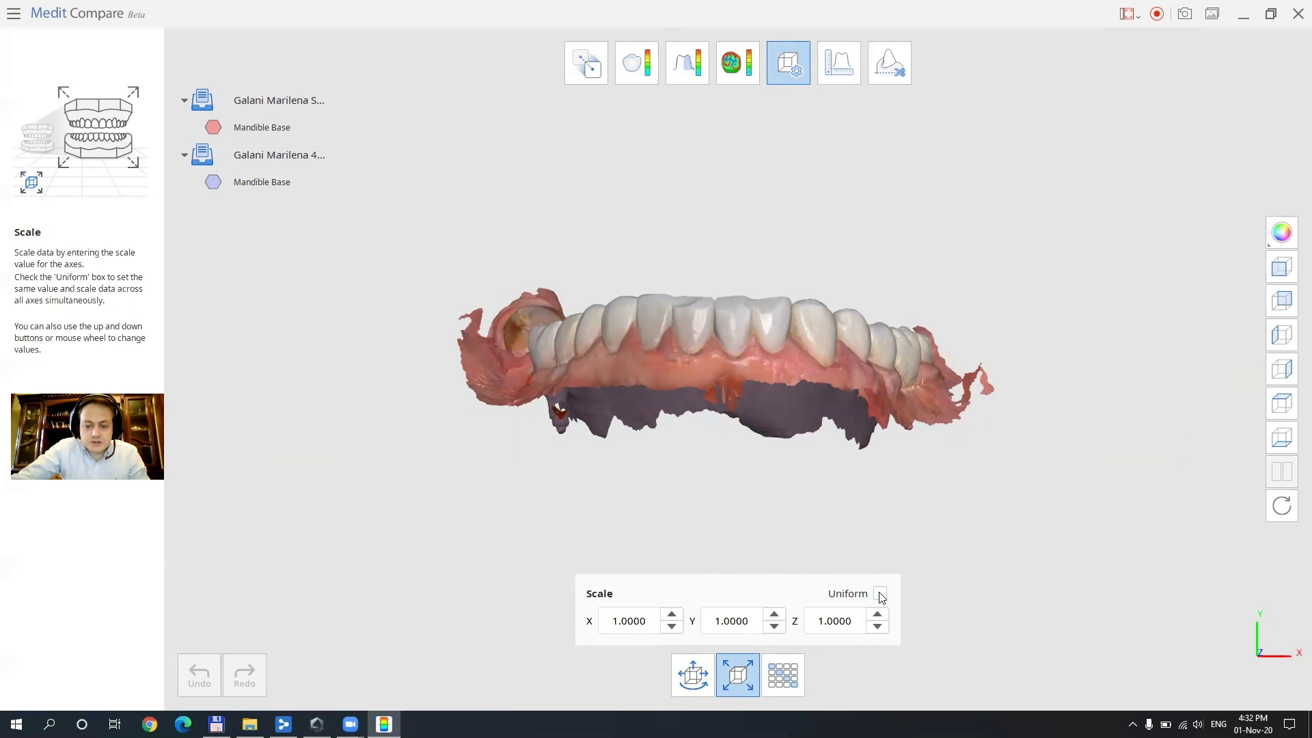
# - Try a Y scale of 1.6, reset it to 1.0000, and switch to measurement mode
pyautogui.scroll(6, 769, 615)
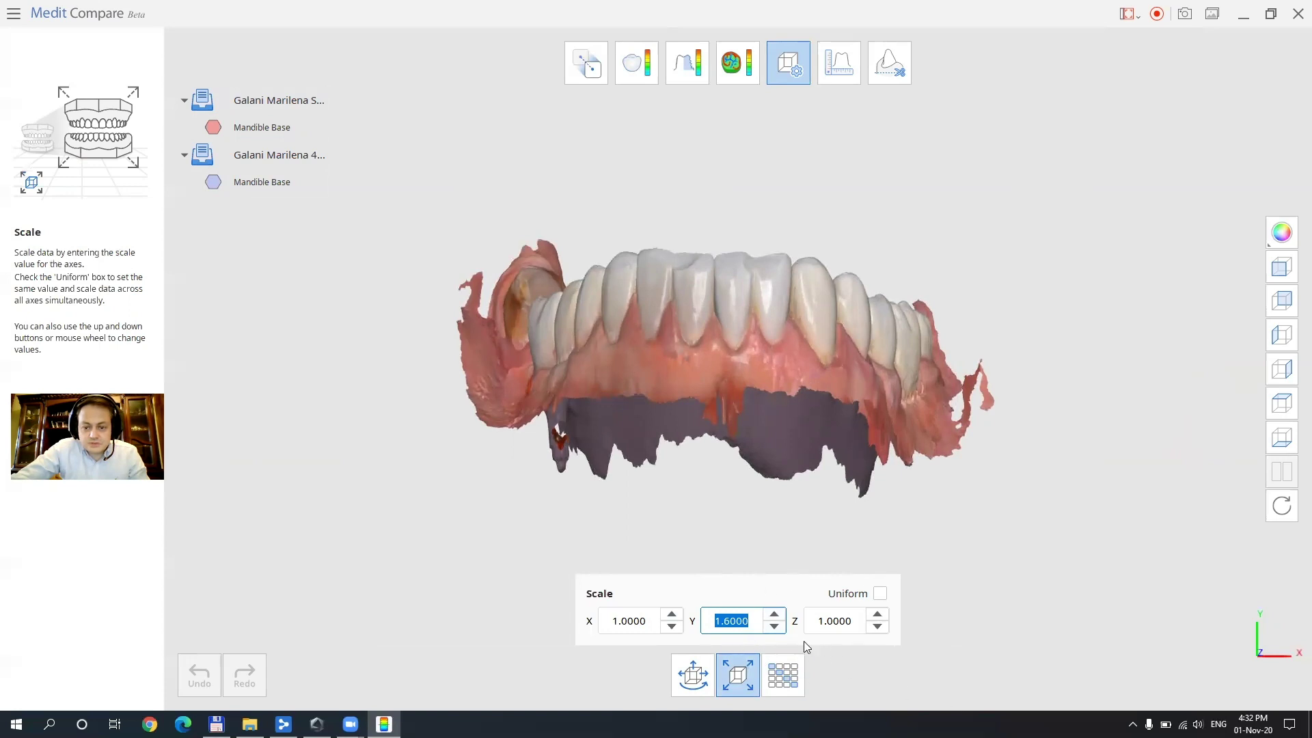
pyautogui.scroll(-6, 777, 626)
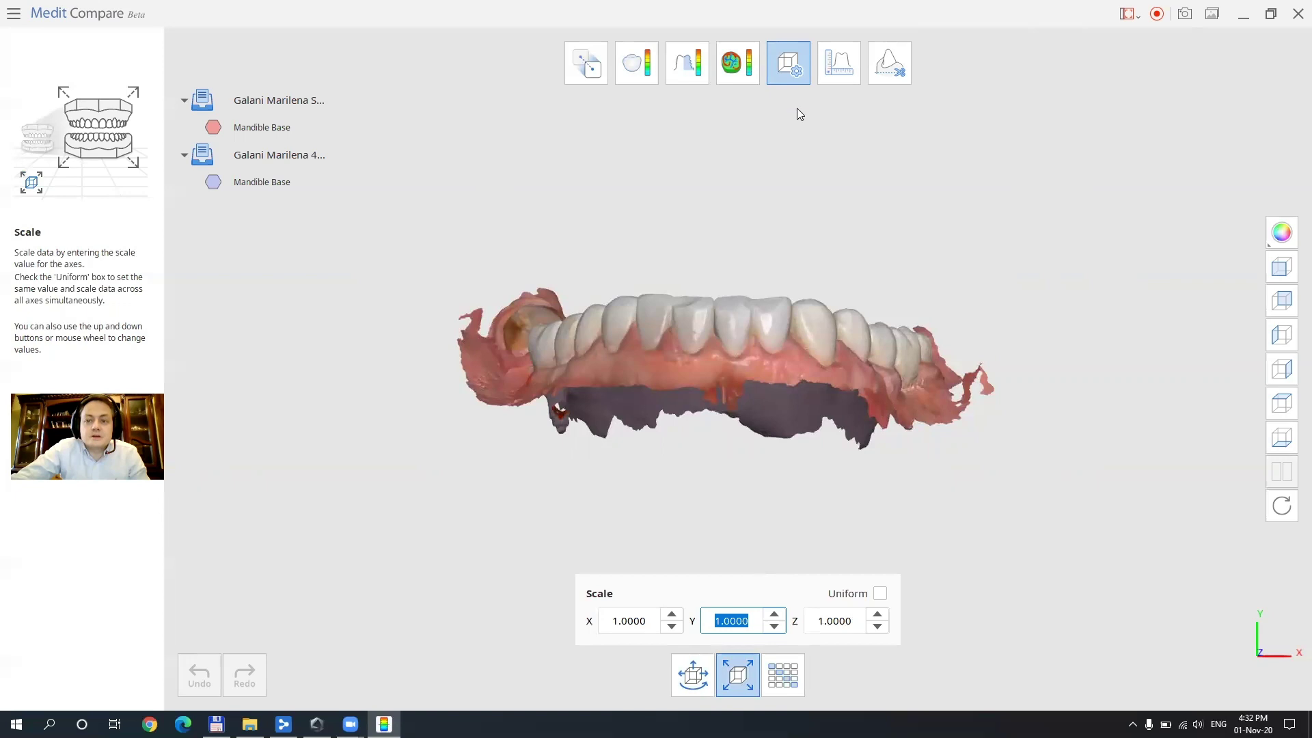
pyautogui.click(839, 65)
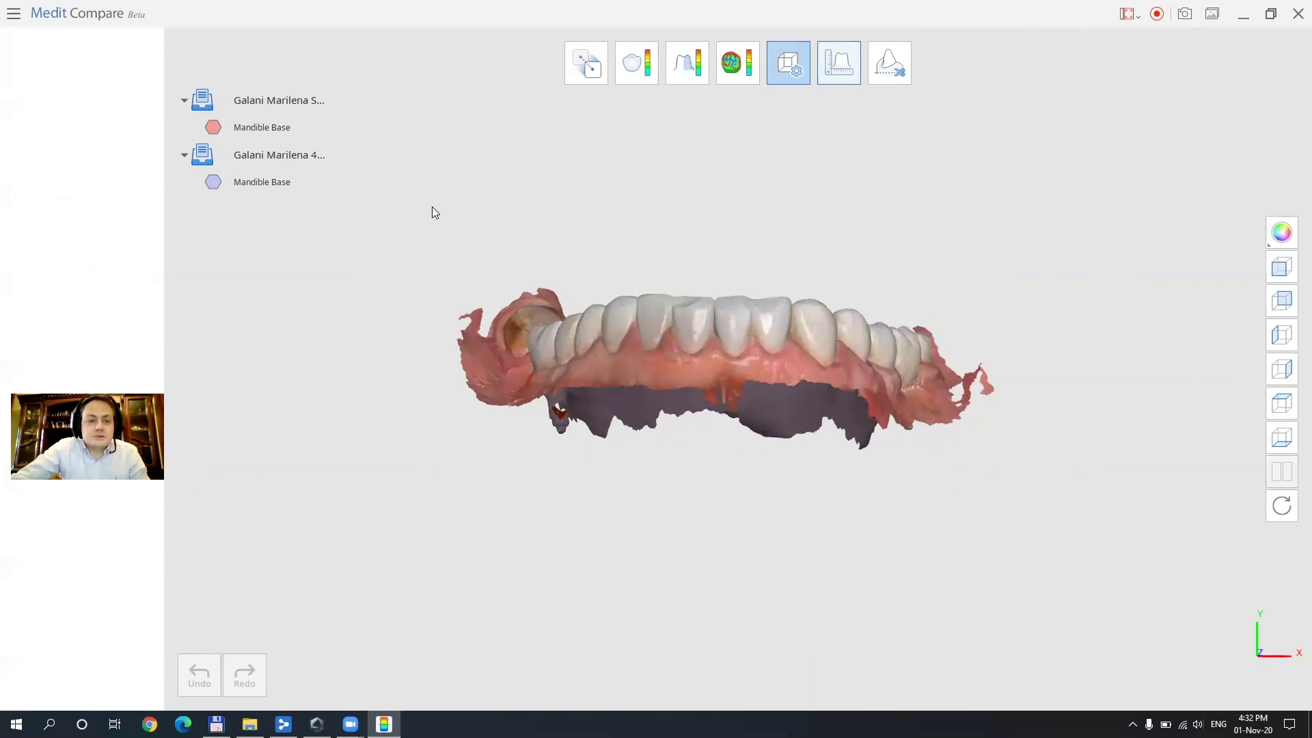
# - Reposition and zoom the jaw, then cut a vertical section line down through the incisors
pyautogui.scroll(-1, 777, 281)
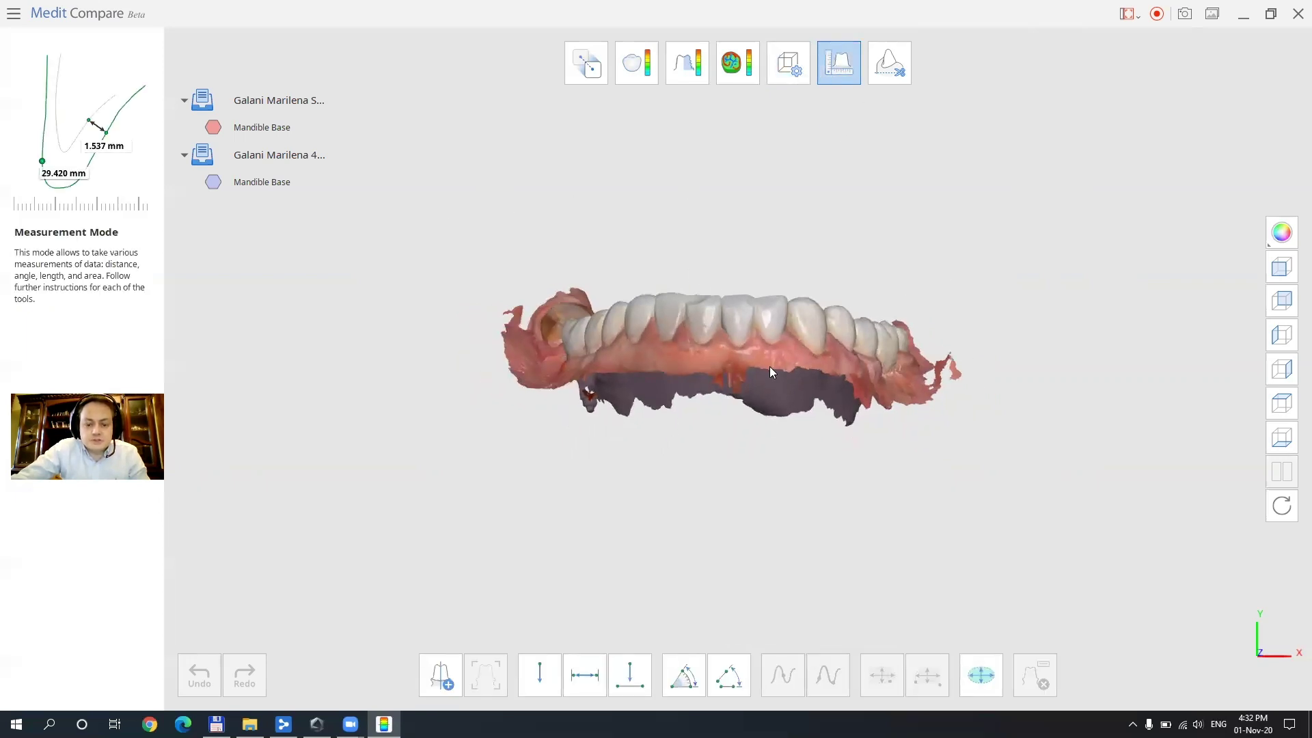
pyautogui.moveTo(769, 367); pyautogui.dragTo(698, 323, button='middle')
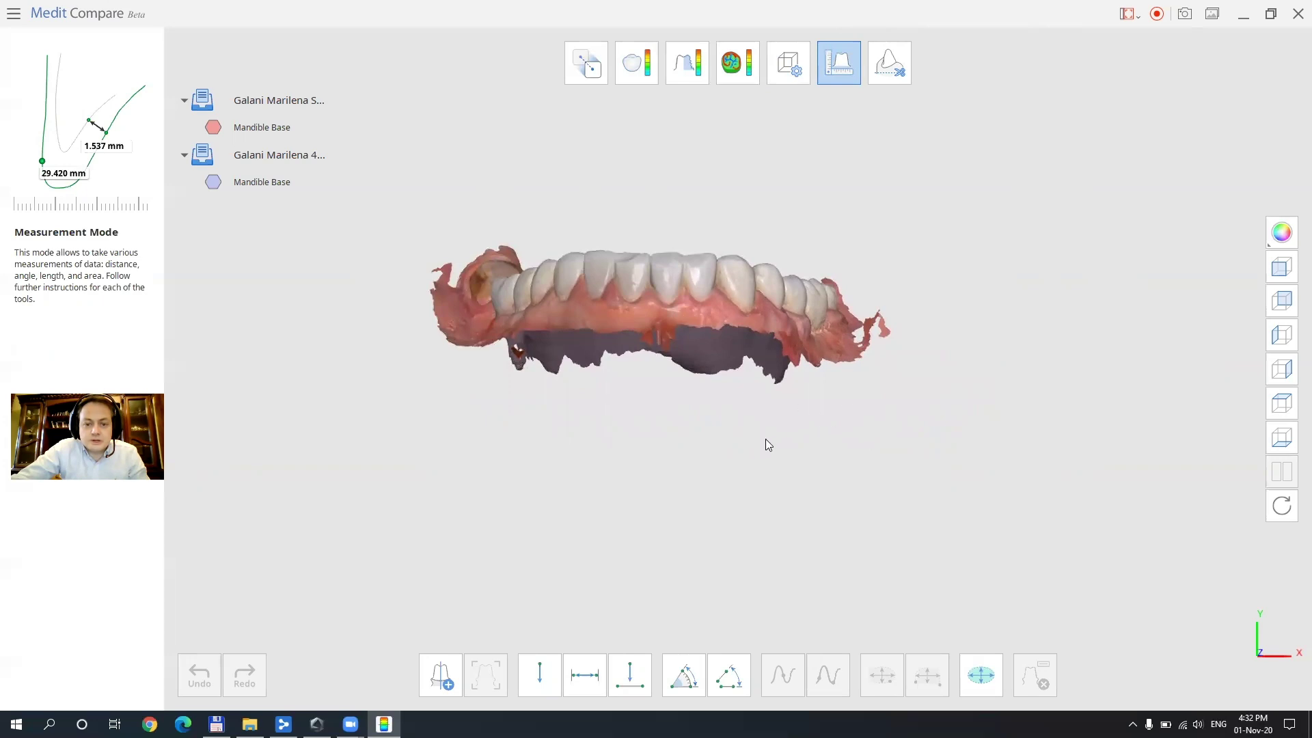
pyautogui.moveTo(768, 444); pyautogui.dragTo(814, 454, button='right')
pyautogui.moveTo(718, 396); pyautogui.dragTo(798, 469, button='middle')
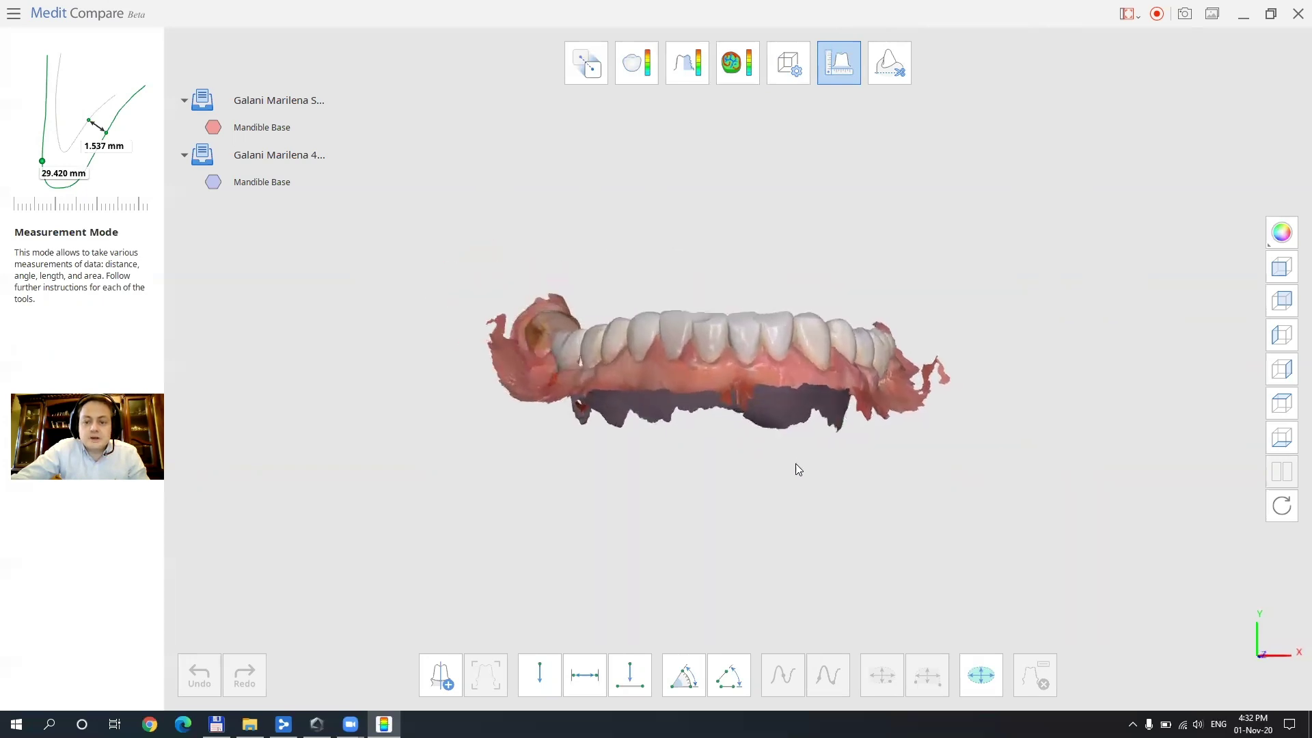
pyautogui.moveTo(799, 469); pyautogui.dragTo(812, 448, button='right')
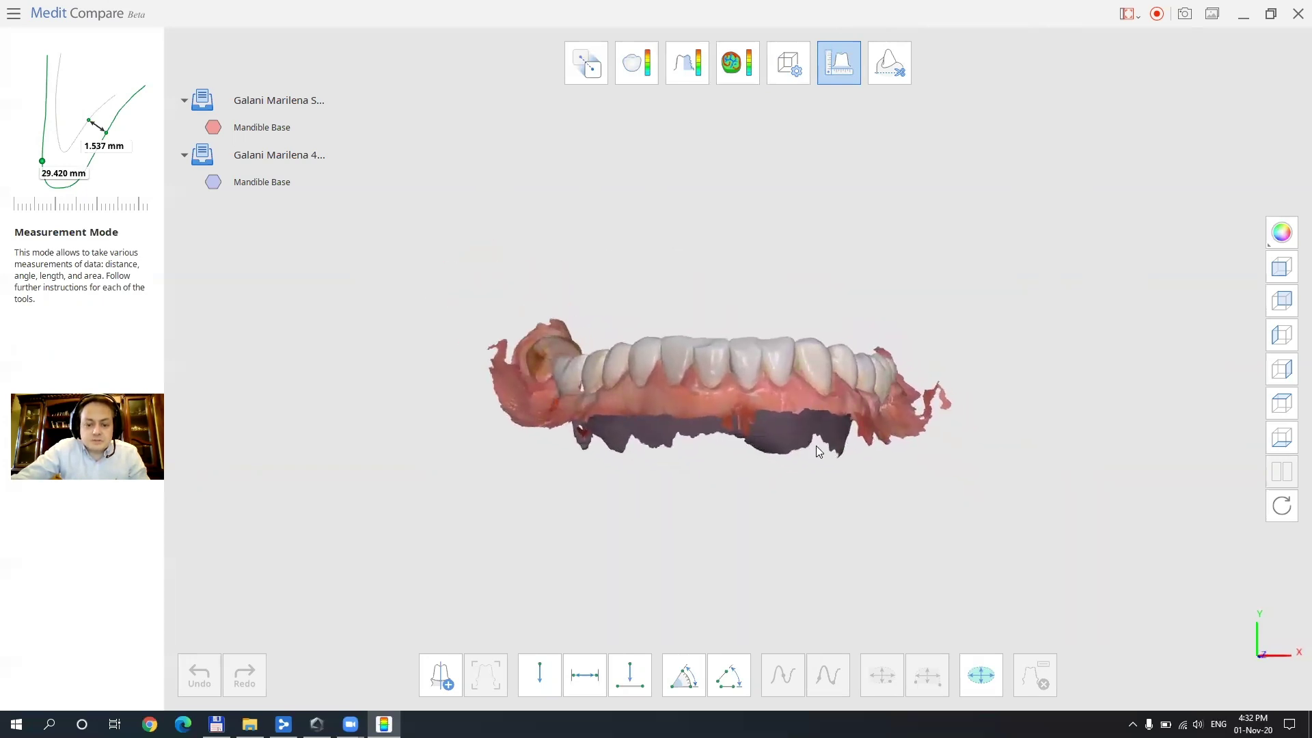
pyautogui.moveTo(776, 398); pyautogui.dragTo(745, 379, button='middle')
pyautogui.scroll(3, 724, 369)
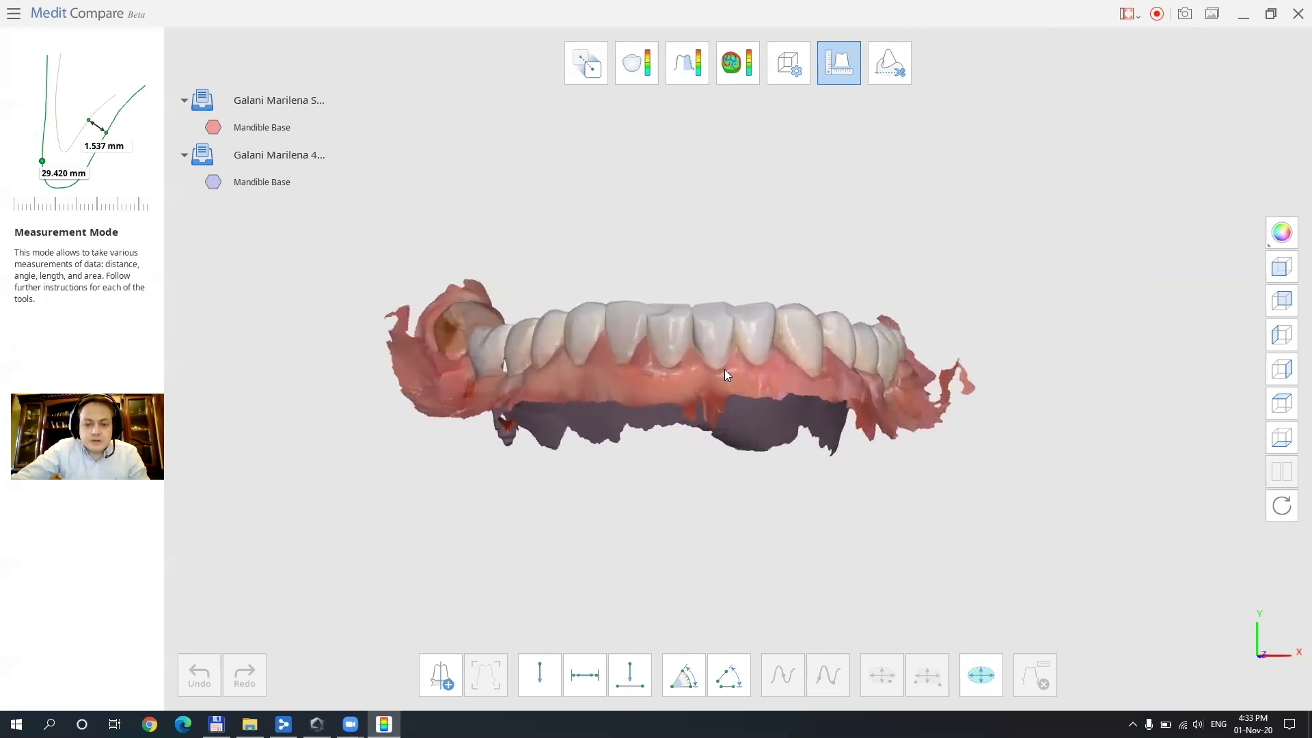
pyautogui.click(441, 675)
pyautogui.moveTo(716, 179); pyautogui.dragTo(701, 558)
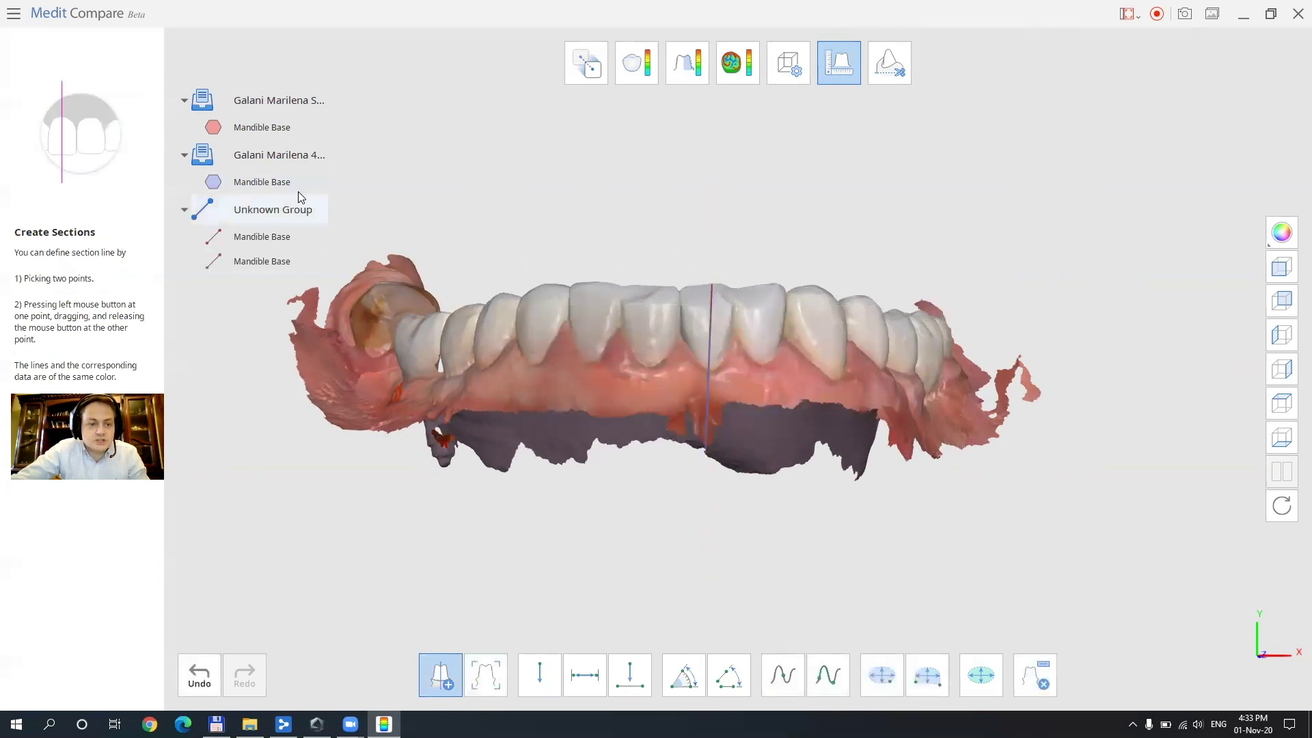
# - Hide both Mandible Base scans and zoom into the front-tooth section outlines in side view
pyautogui.click(213, 128)
pyautogui.click(214, 182)
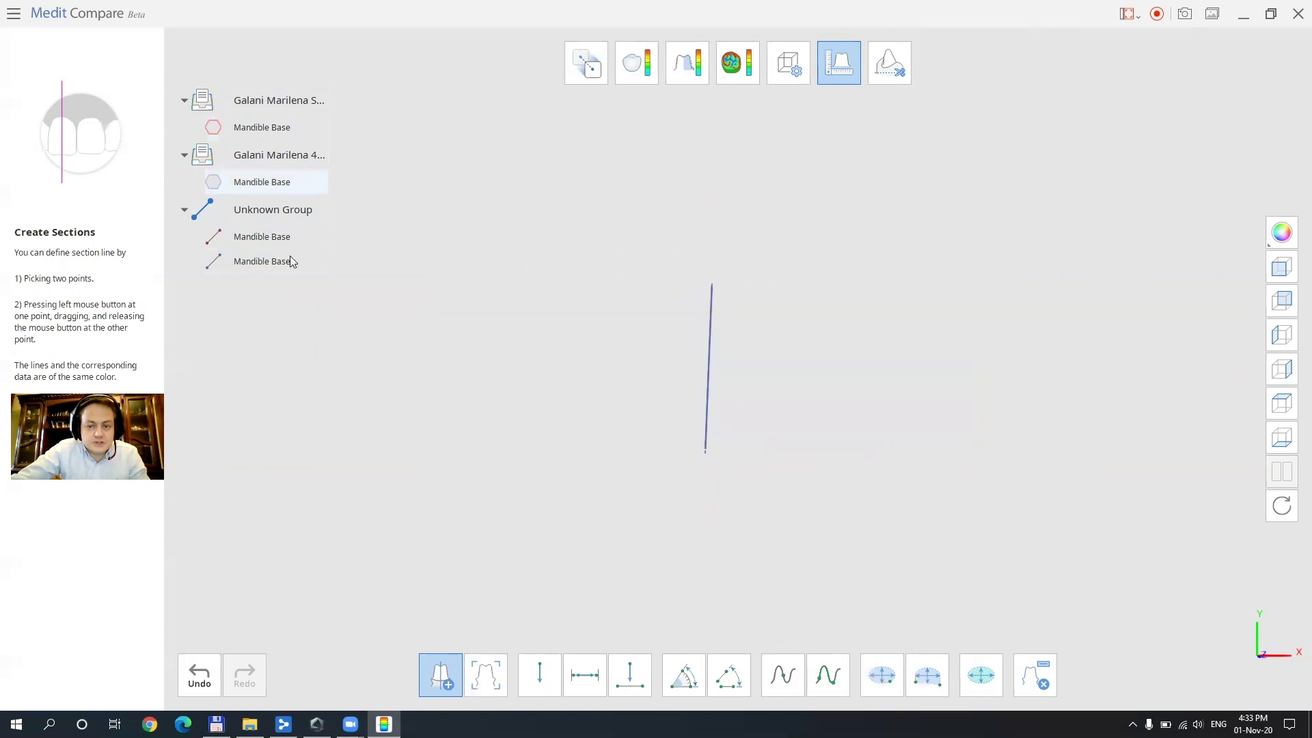
pyautogui.moveTo(691, 370); pyautogui.dragTo(646, 352, button='right')
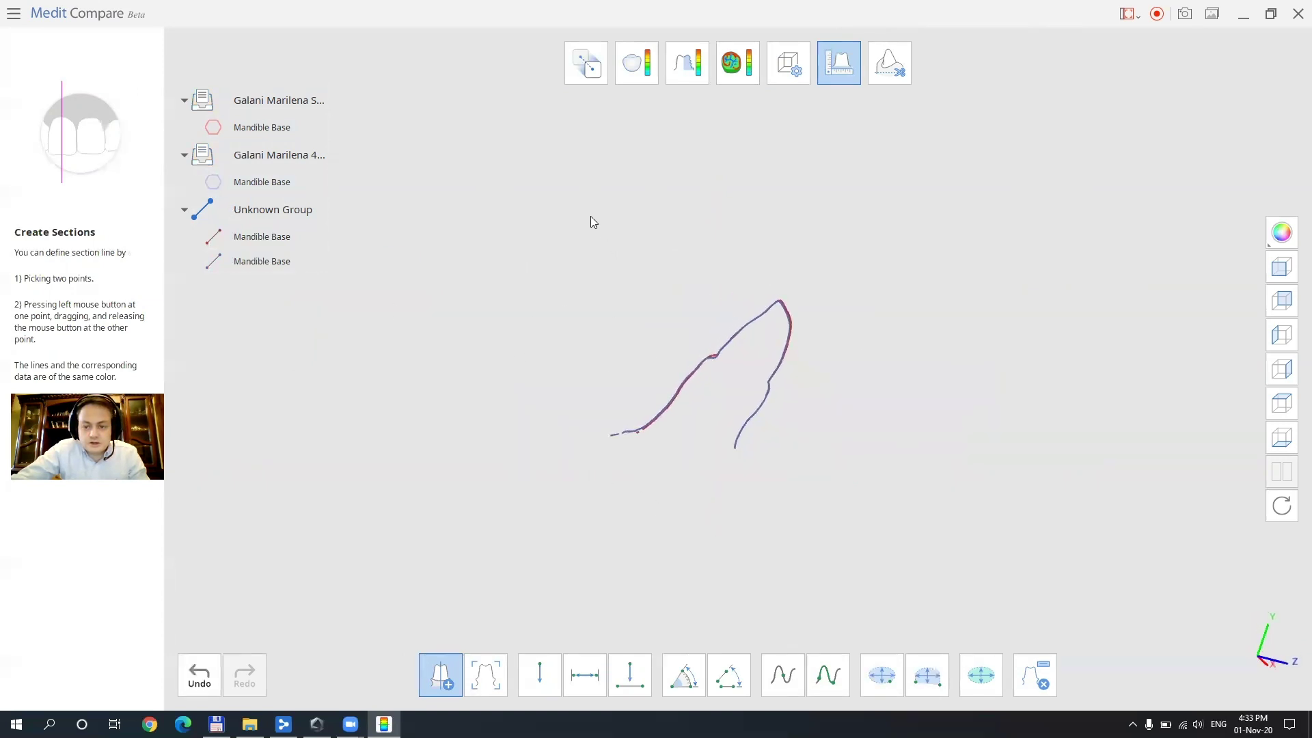
pyautogui.click(1283, 371)
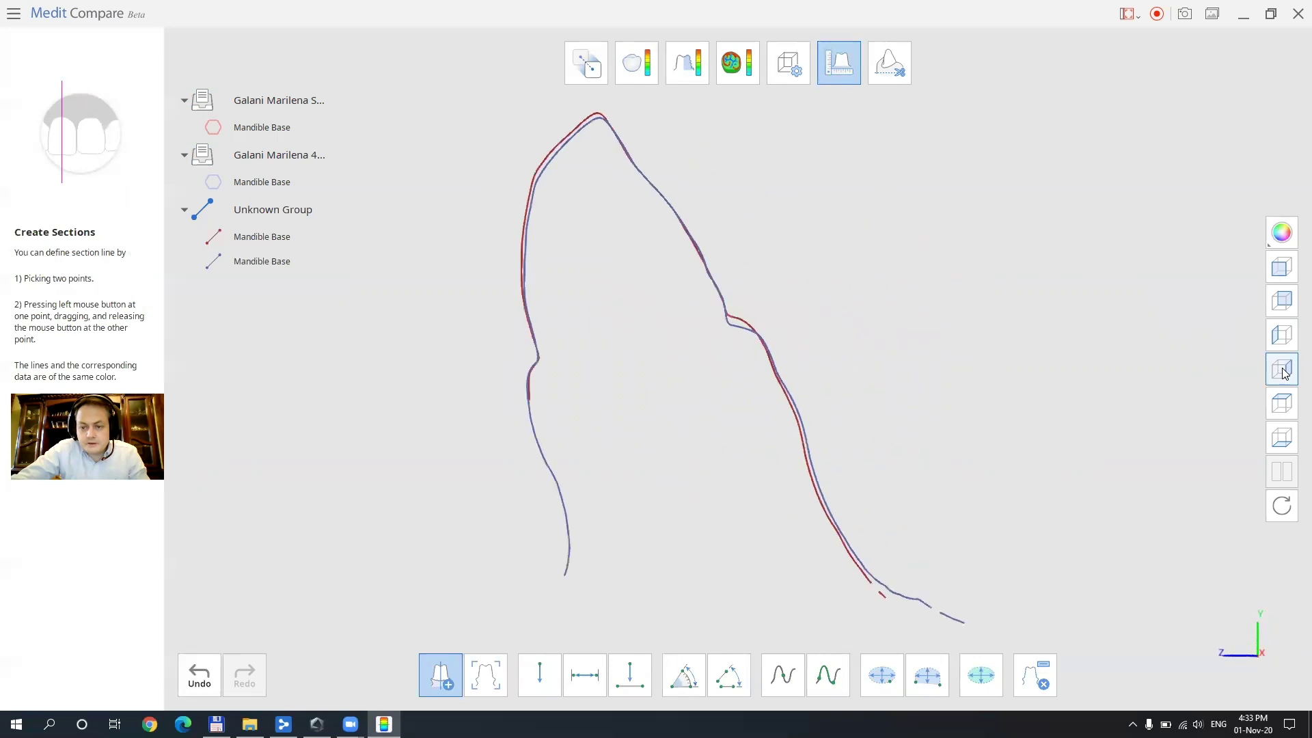
pyautogui.scroll(3, 553, 133)
pyautogui.scroll(2, 528, 147)
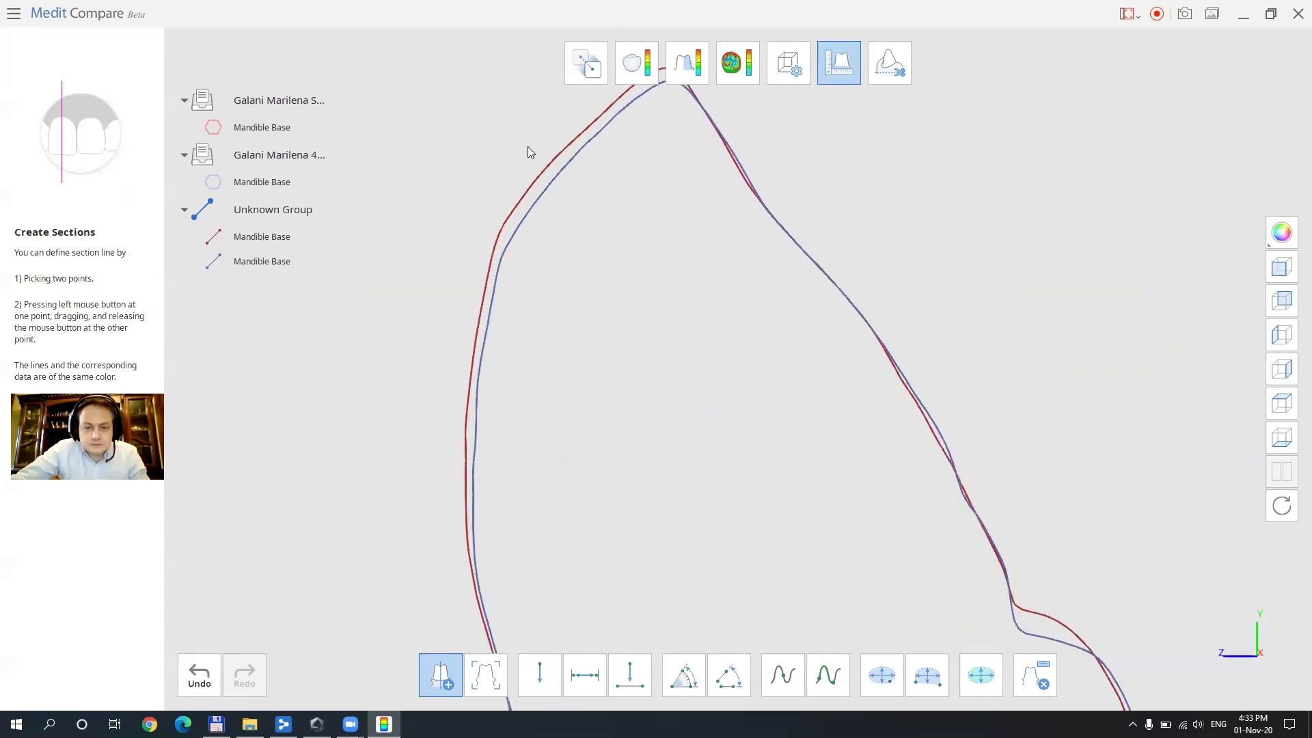
pyautogui.scroll(-3, 628, 266)
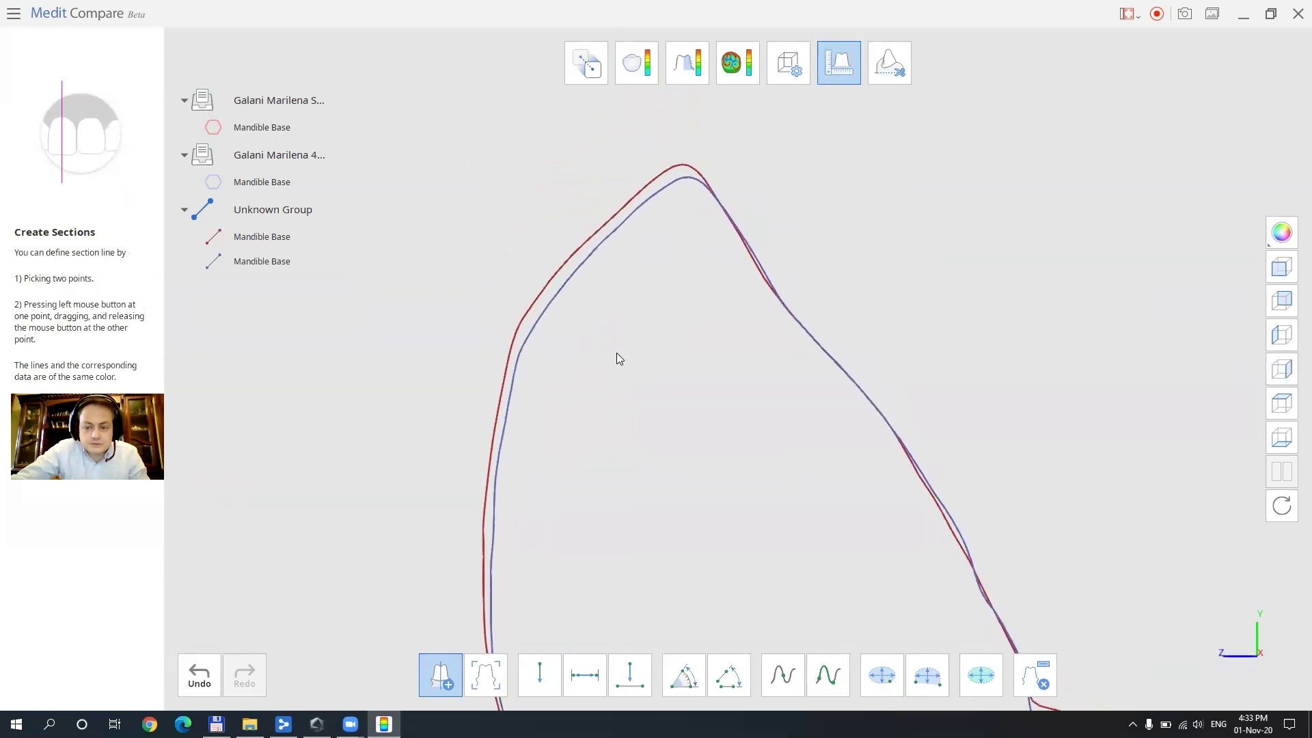
# - Measure the 0.164 mm gap between the red and blue profiles, then delete that reading
pyautogui.click(585, 675)
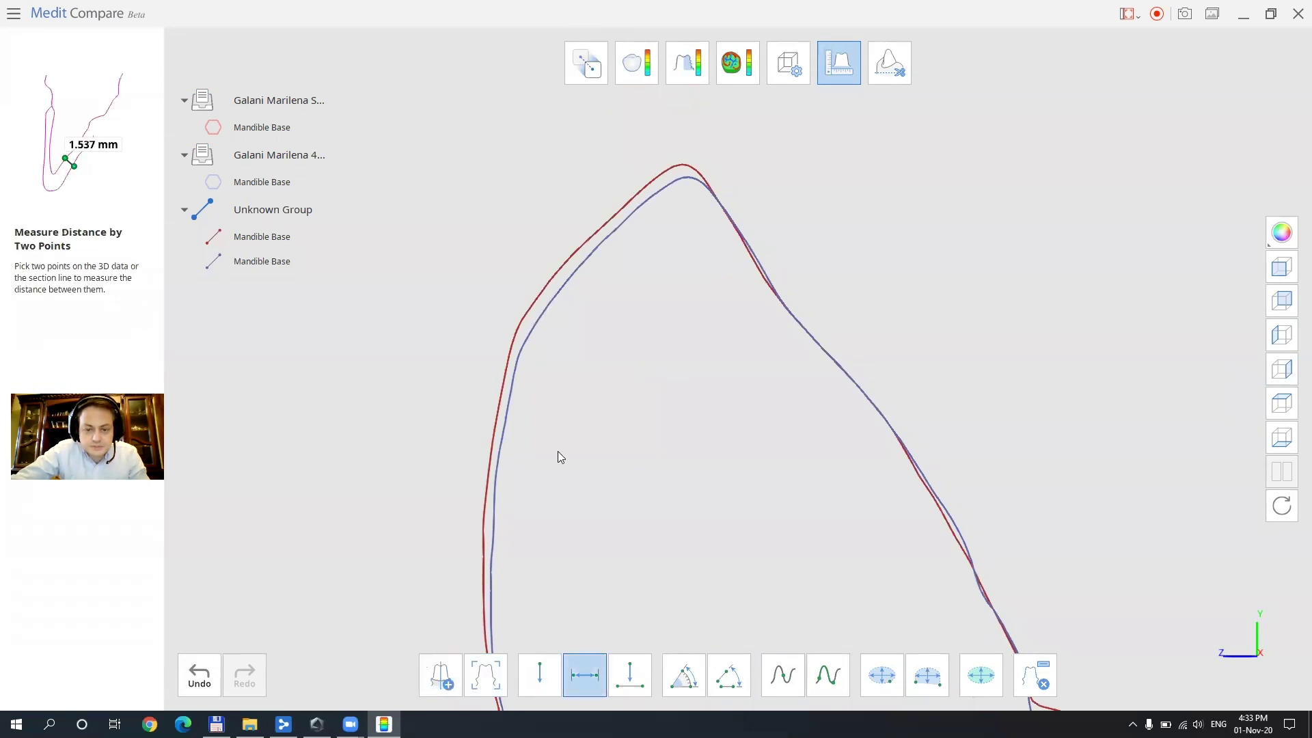
pyautogui.click(572, 253)
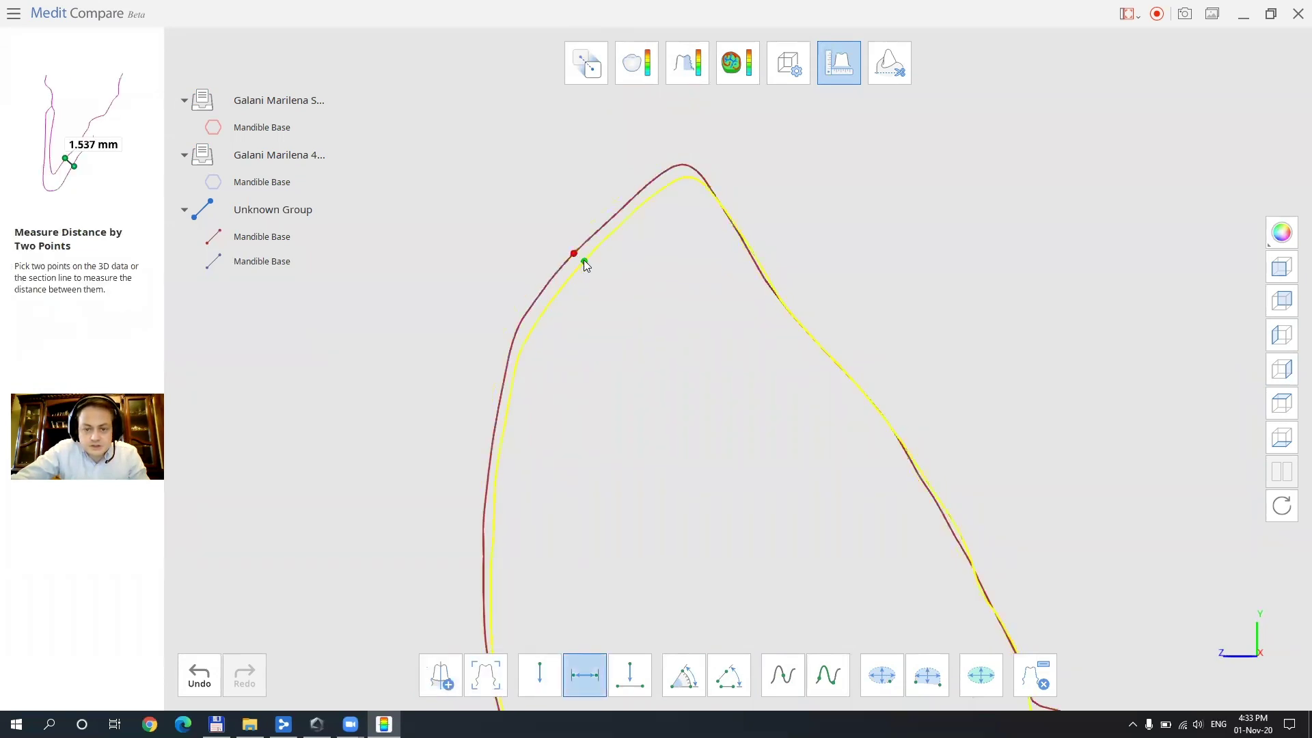
pyautogui.click(584, 261)
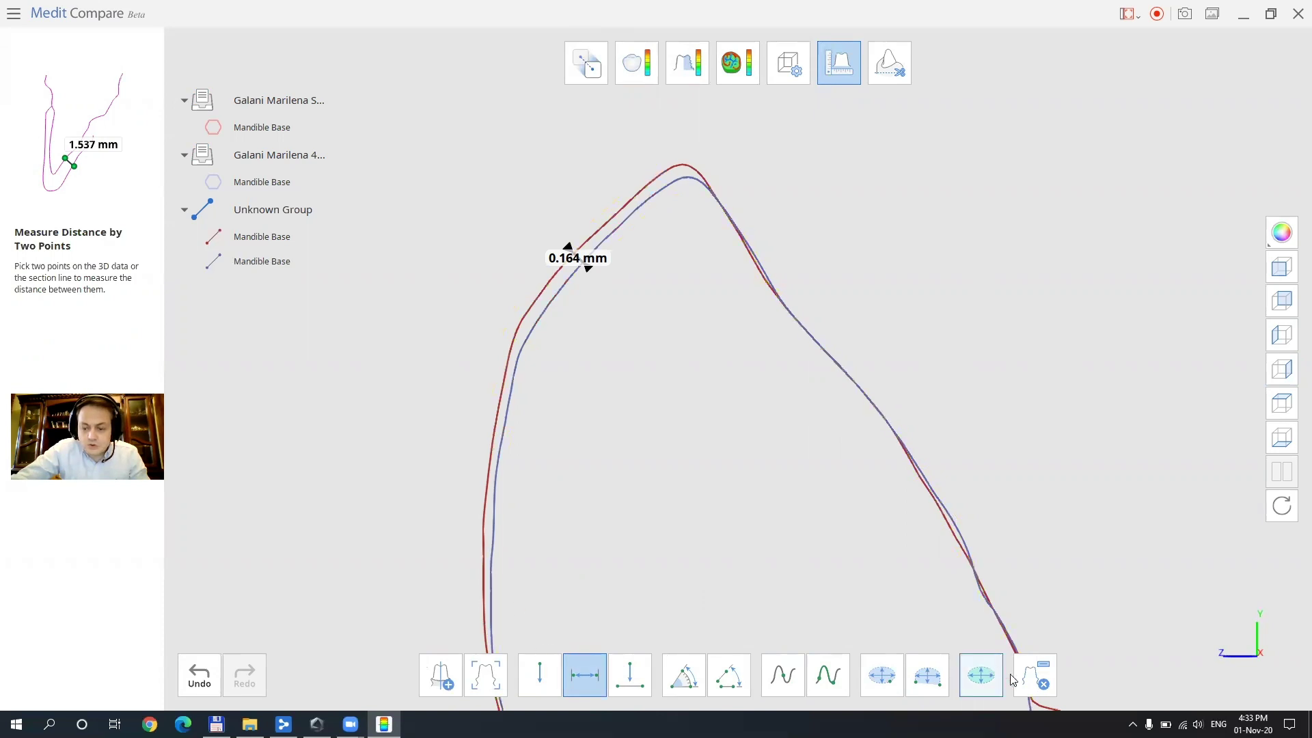
pyautogui.click(1037, 683)
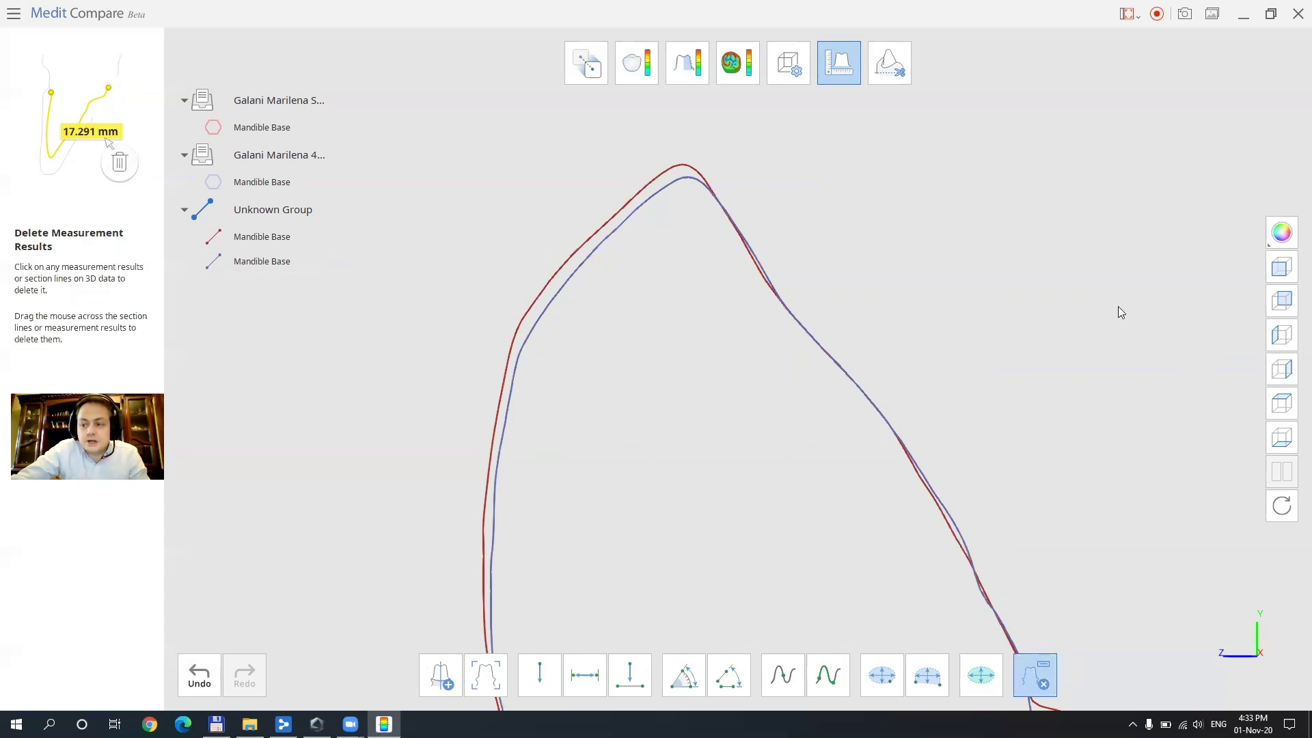
# - Enter Edit Mode, show both Mandible Base scans again, and orbit to the gum underside
pyautogui.click(892, 67)
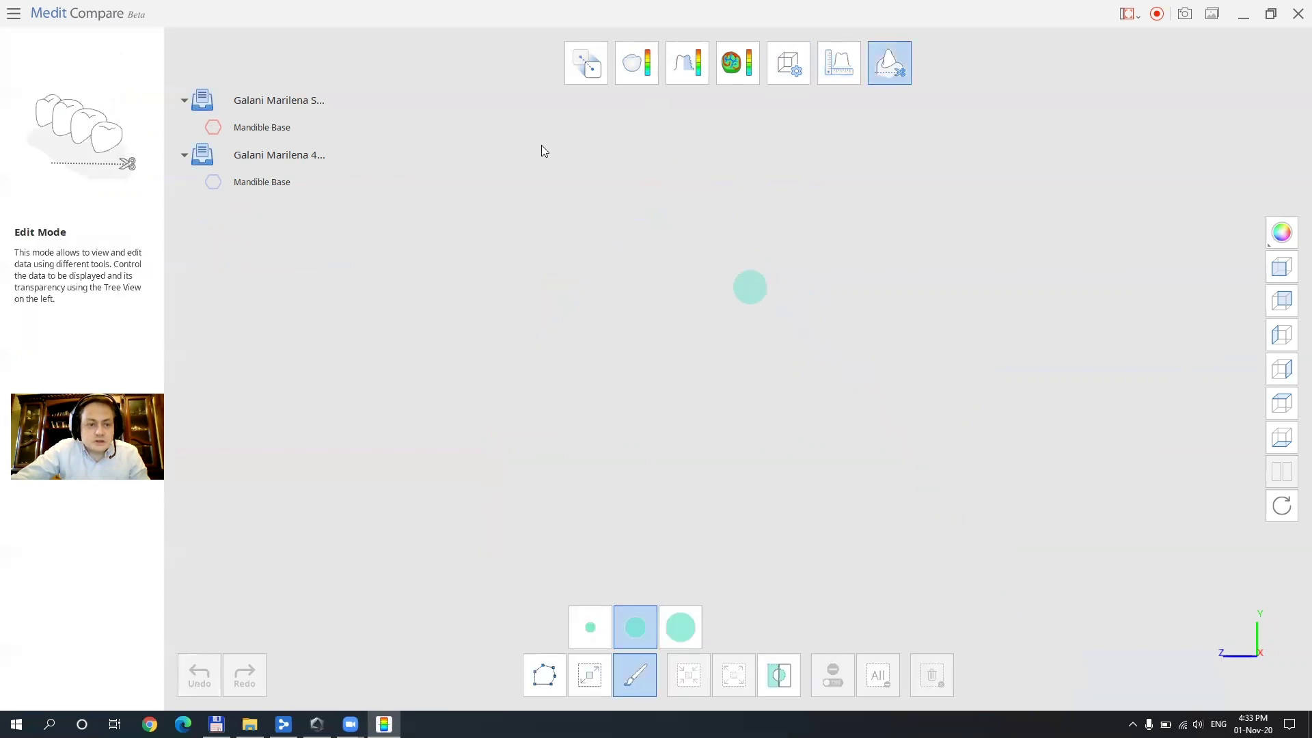
pyautogui.click(203, 137)
pyautogui.click(214, 181)
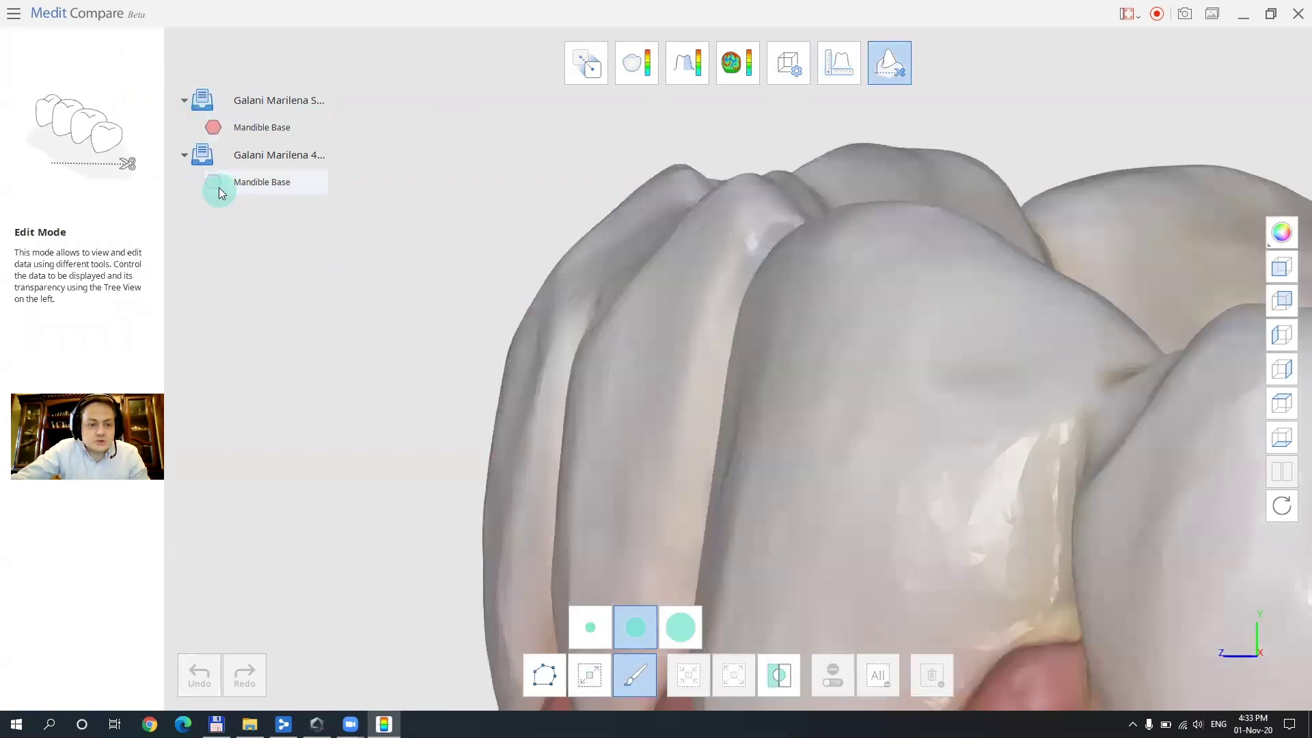
pyautogui.moveTo(520, 287); pyautogui.dragTo(728, 287, button='right')
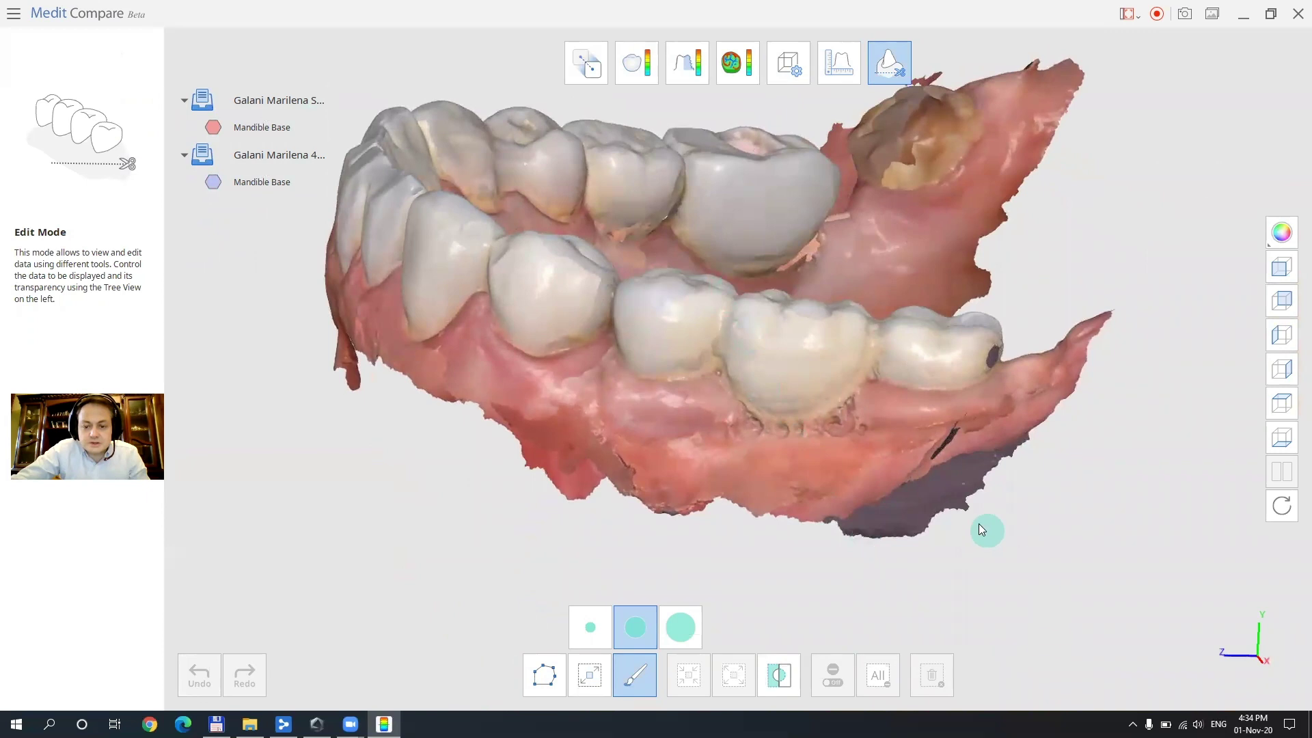
pyautogui.moveTo(979, 523); pyautogui.dragTo(1075, 576, button='right')
pyautogui.moveTo(551, 455); pyautogui.dragTo(596, 469, button='right')
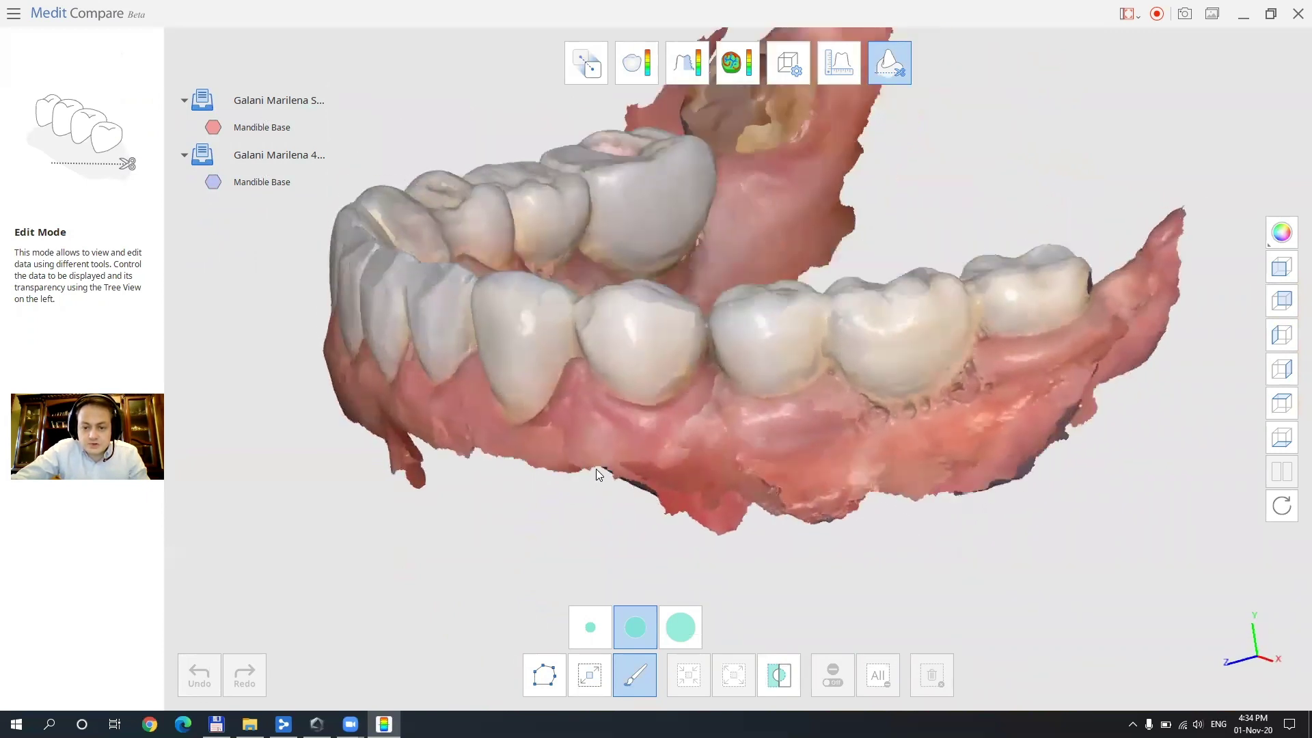
pyautogui.moveTo(755, 482); pyautogui.dragTo(730, 380, button='right')
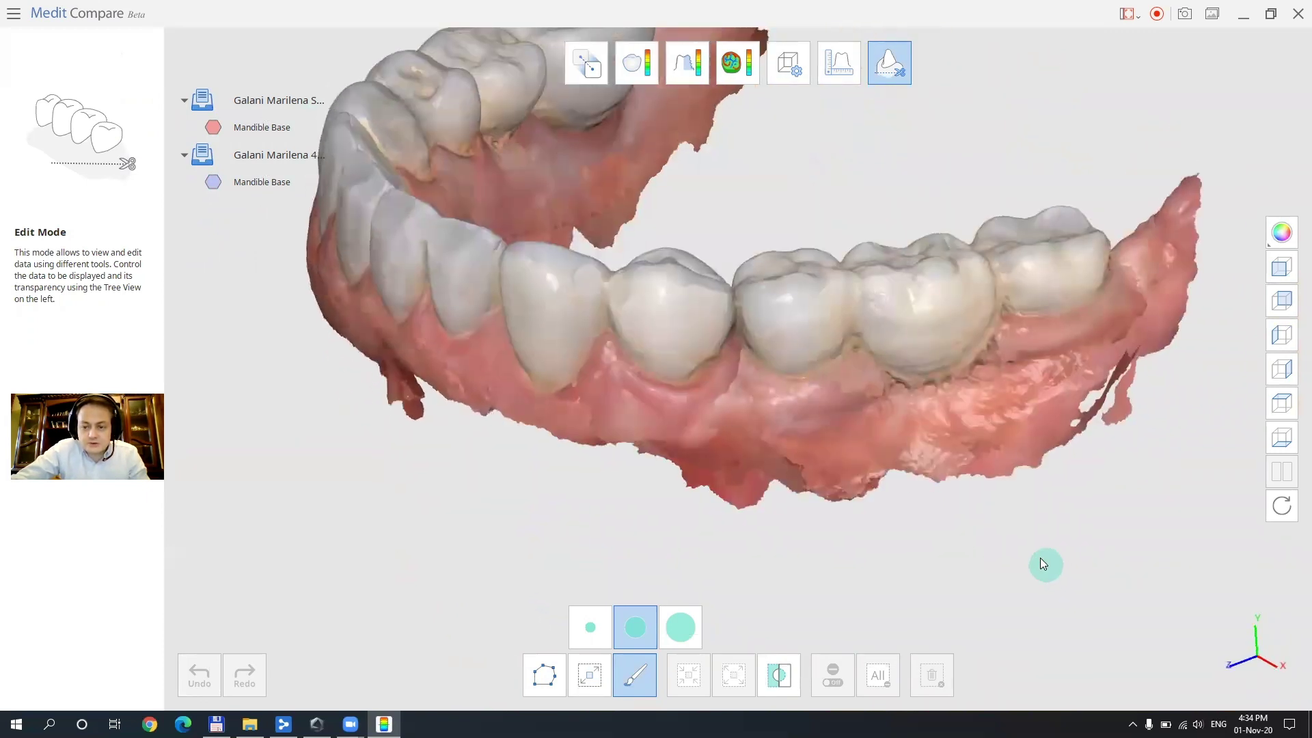
# - Select the excess gum below the lower jaw's right side with polygon and brush tools, then delete it
pyautogui.click(544, 676)
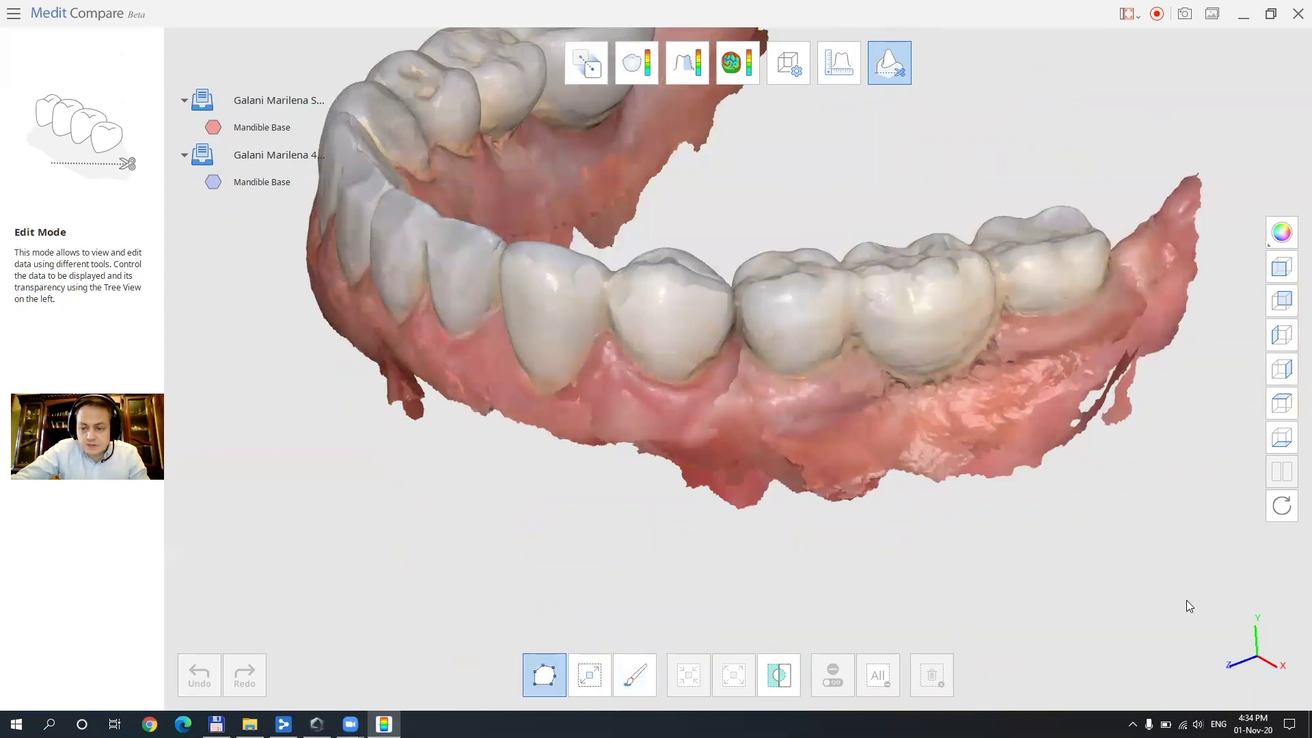
pyautogui.moveTo(1188, 603)
pyautogui.mouseDown()
pyautogui.moveTo(989, 597)
pyautogui.moveTo(488, 545)
pyautogui.moveTo(441, 492)
pyautogui.moveTo(907, 446)
pyautogui.moveTo(1154, 409)
pyautogui.mouseUp()
pyautogui.click(635, 675)
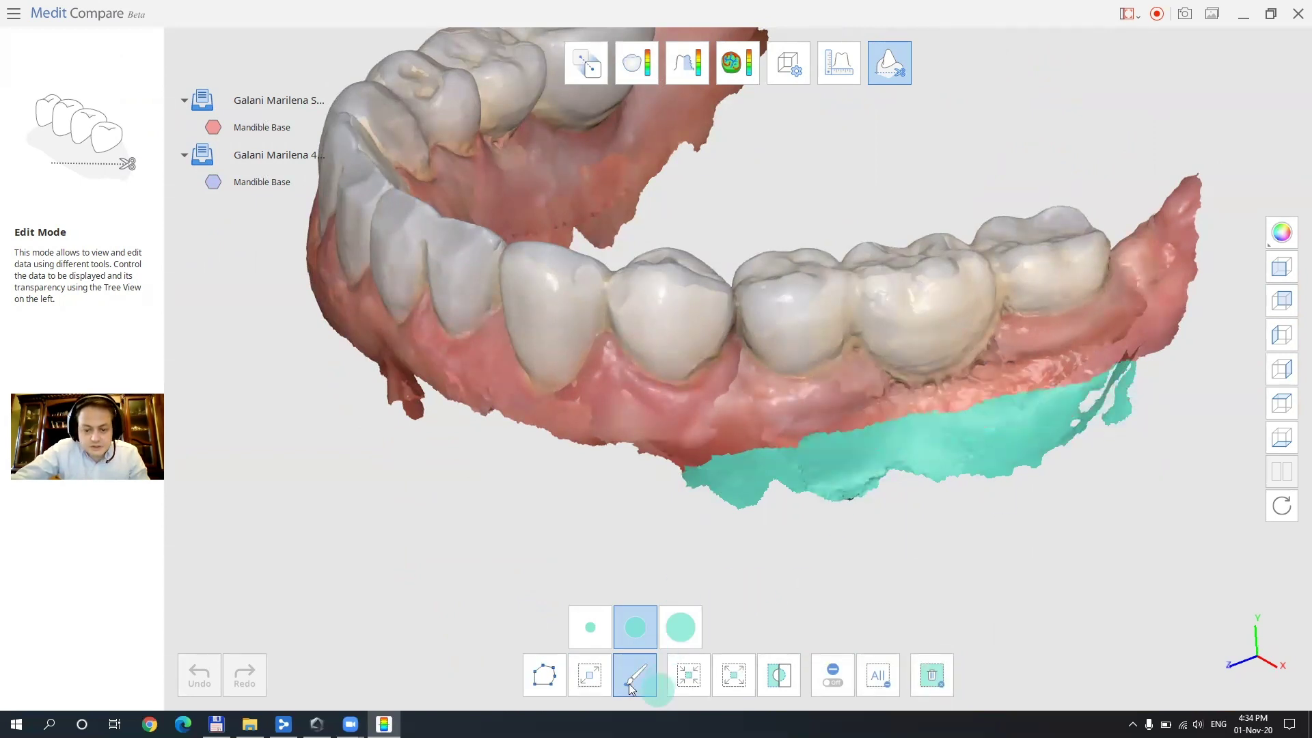
pyautogui.click(590, 675)
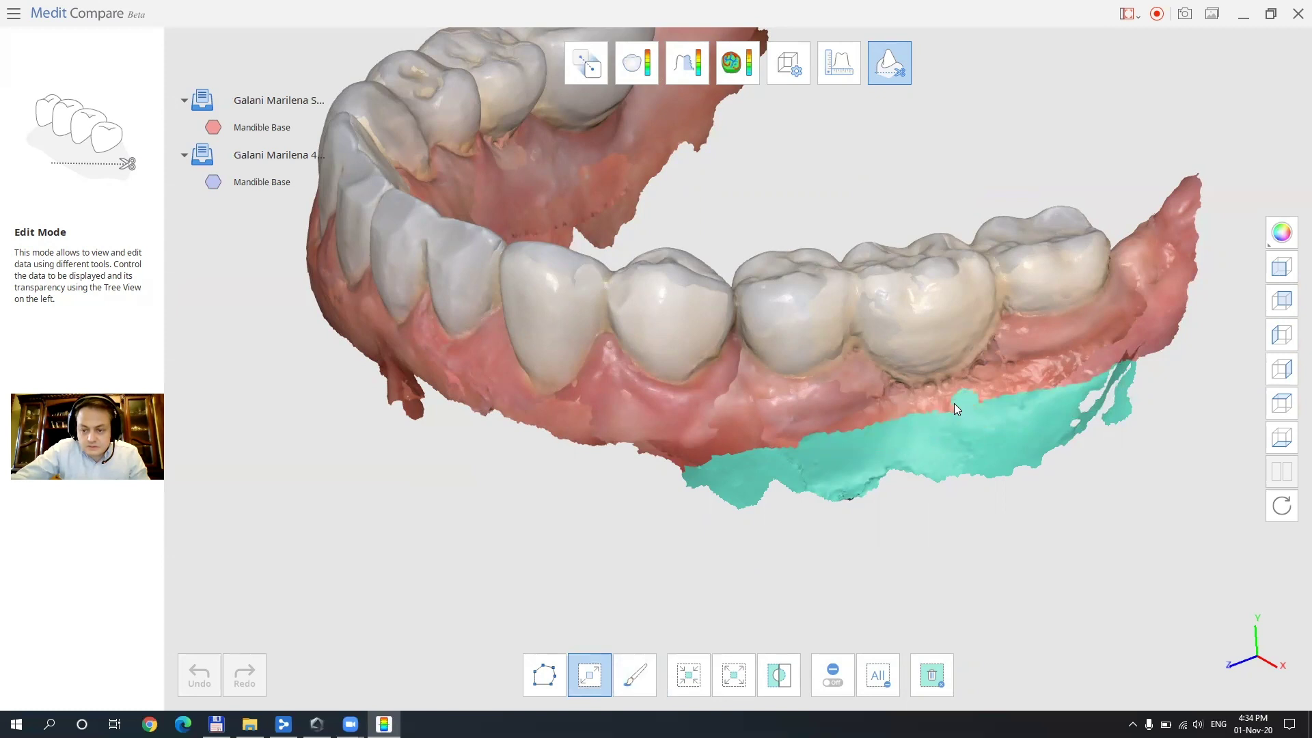
pyautogui.moveTo(947, 410); pyautogui.dragTo(916, 414)
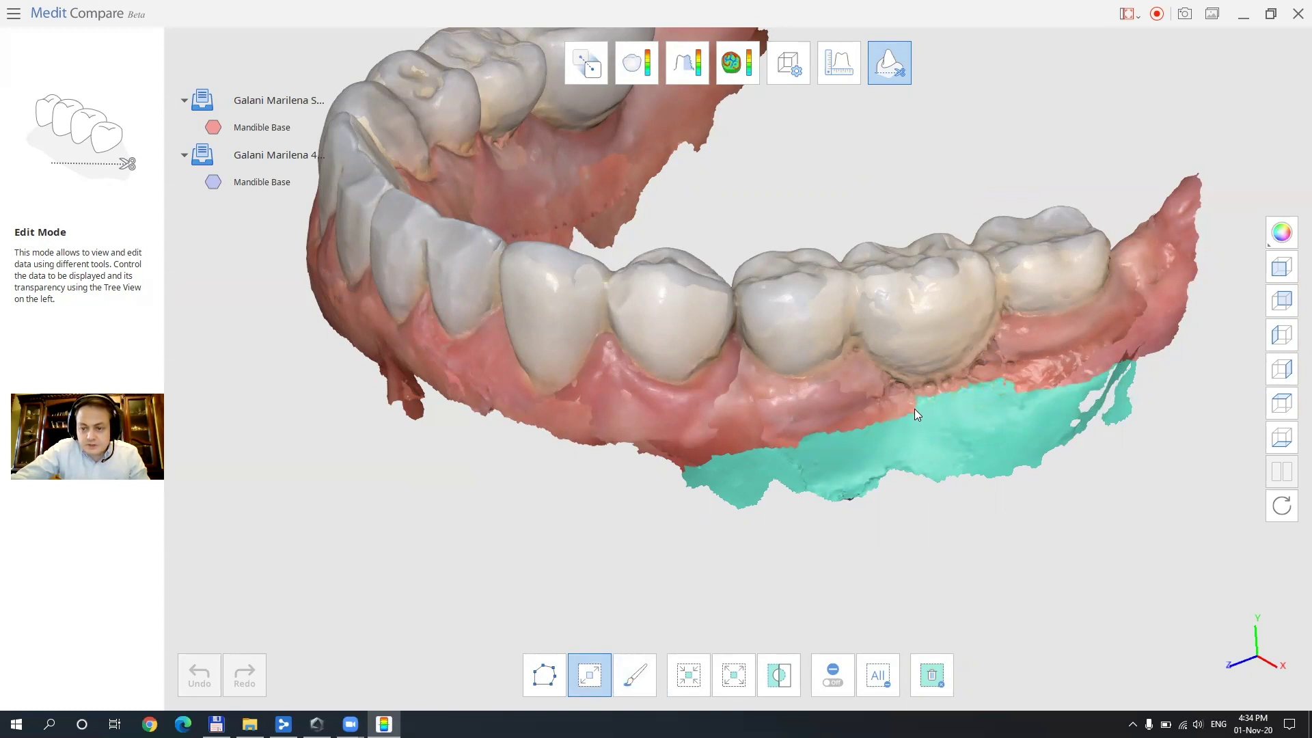
pyautogui.click(932, 675)
pyautogui.moveTo(984, 557); pyautogui.dragTo(996, 255, button='right')
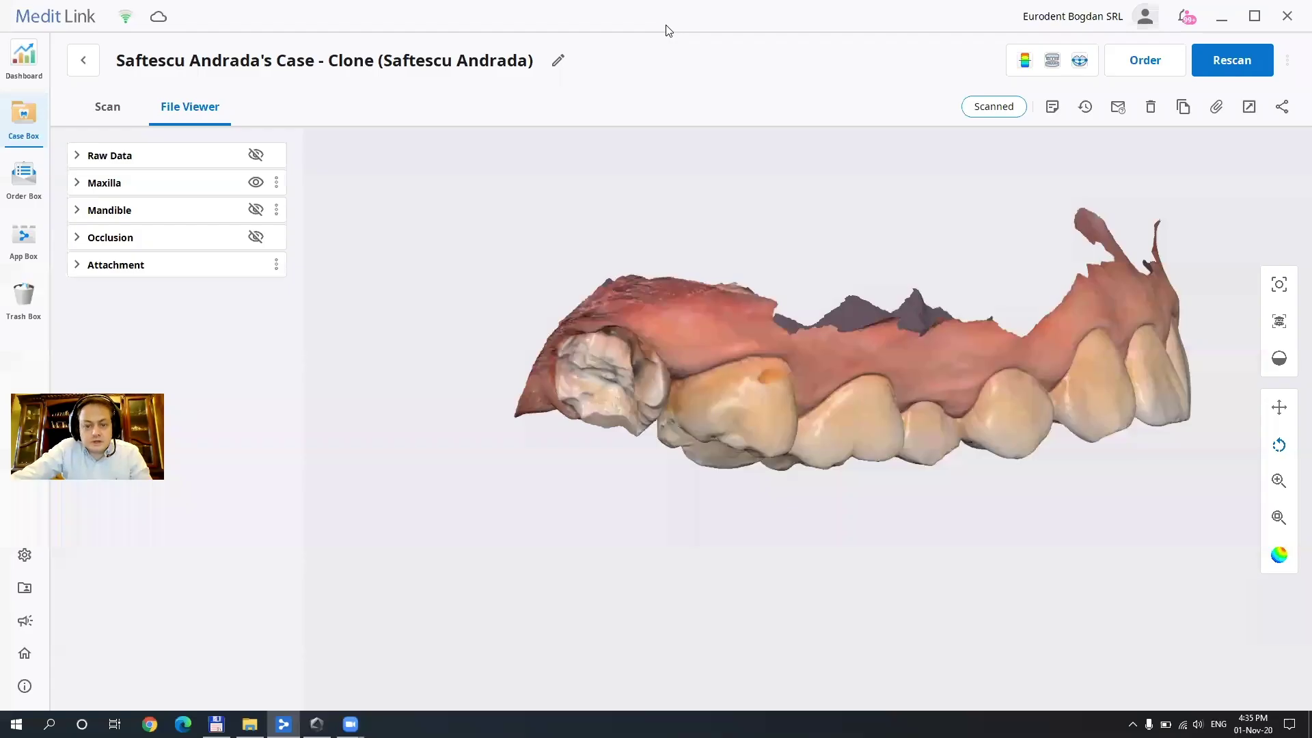
# - Rotate the upper jaw and zoom in close on the worn prepared molar
pyautogui.moveTo(690, 219); pyautogui.dragTo(600, 417, button='right')
pyautogui.scroll(6, 614, 321)
pyautogui.scroll(3, 614, 328)
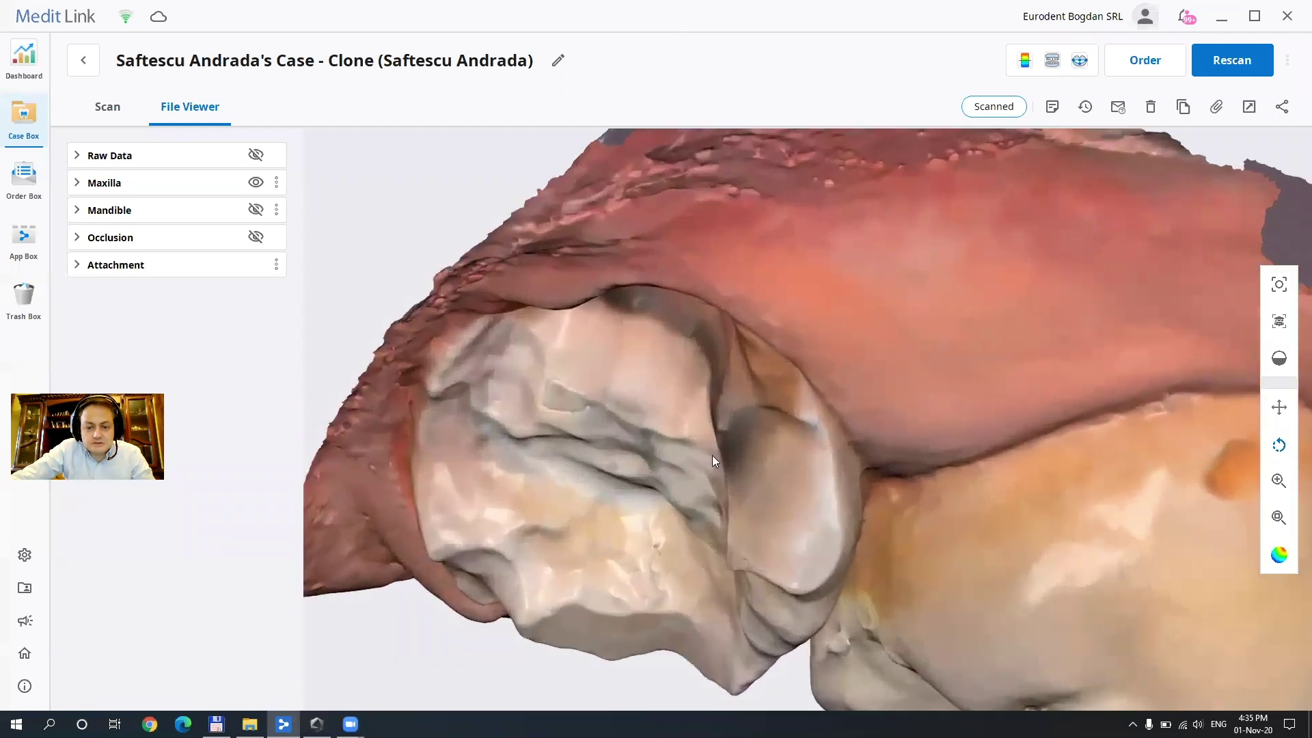
pyautogui.scroll(2, 759, 408)
pyautogui.moveTo(729, 404); pyautogui.dragTo(782, 435, button='right')
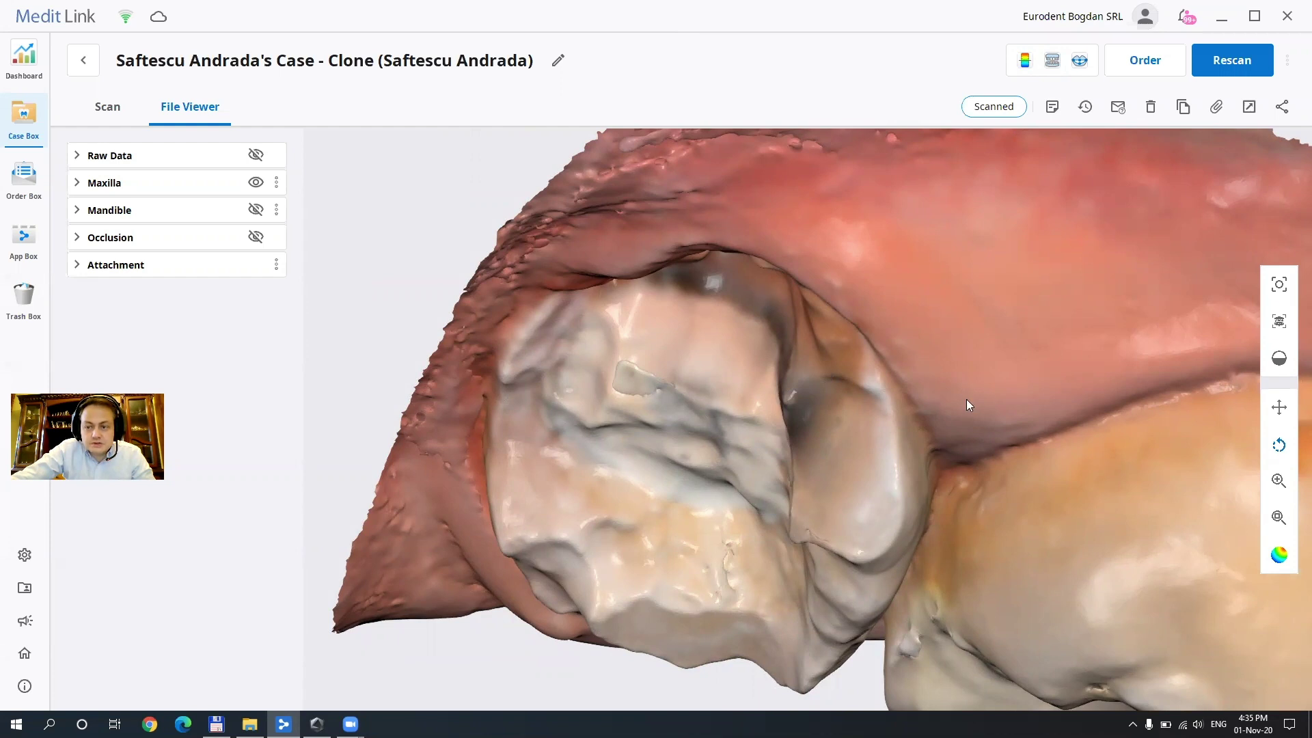
# - Import the clone case's Maxilla Base scan into Medit Compare and view it from the front
pyautogui.click(1024, 66)
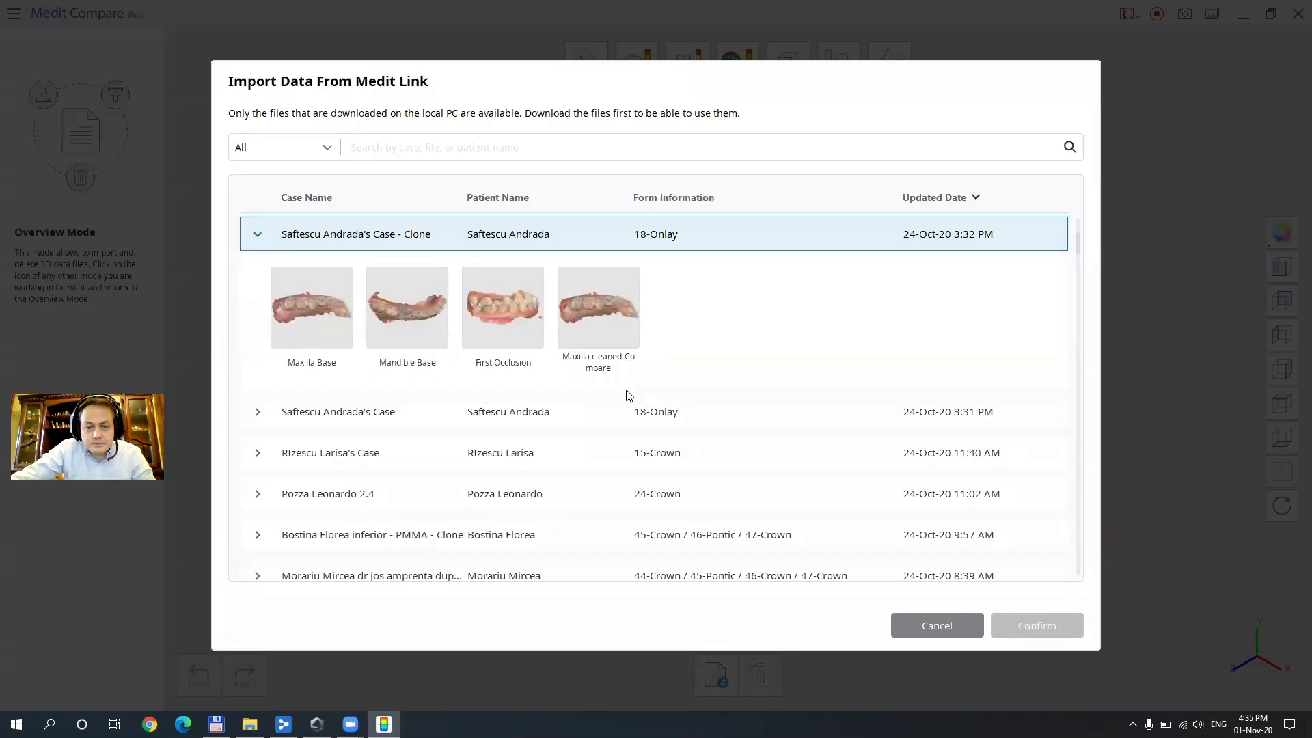
pyautogui.click(306, 331)
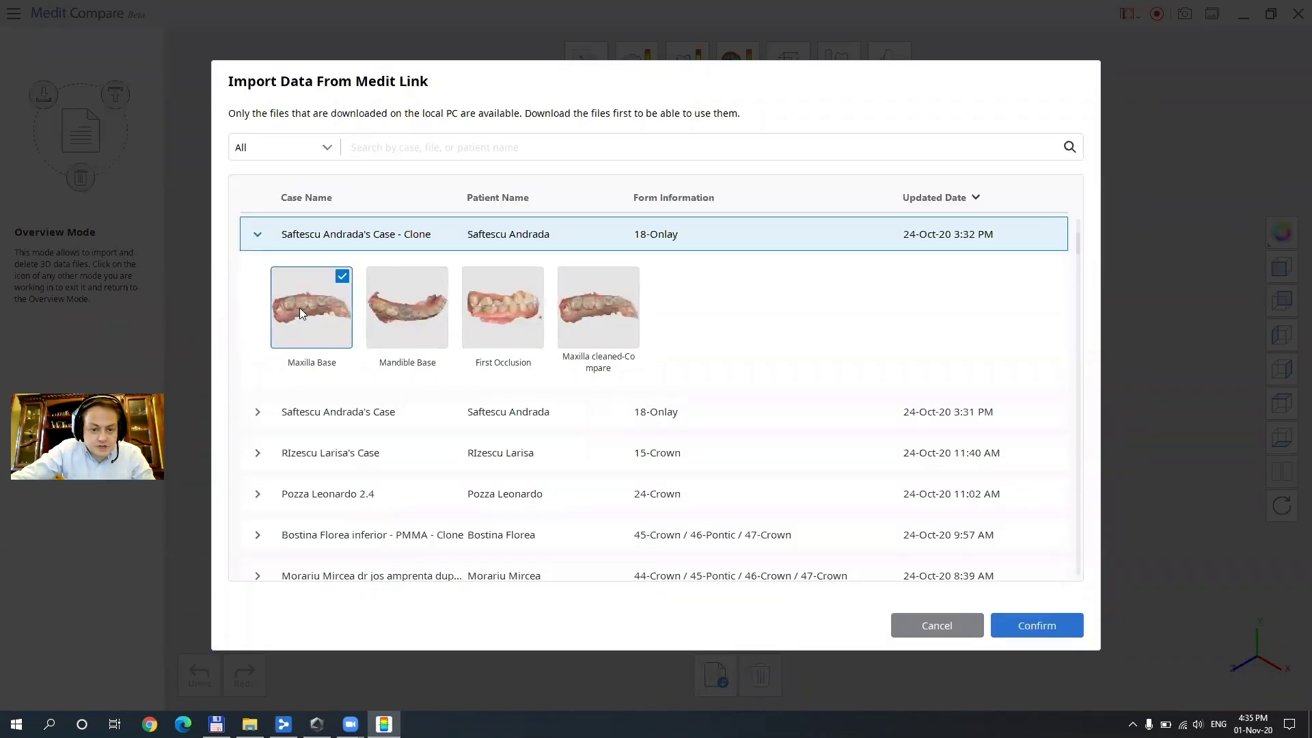
pyautogui.click(1038, 626)
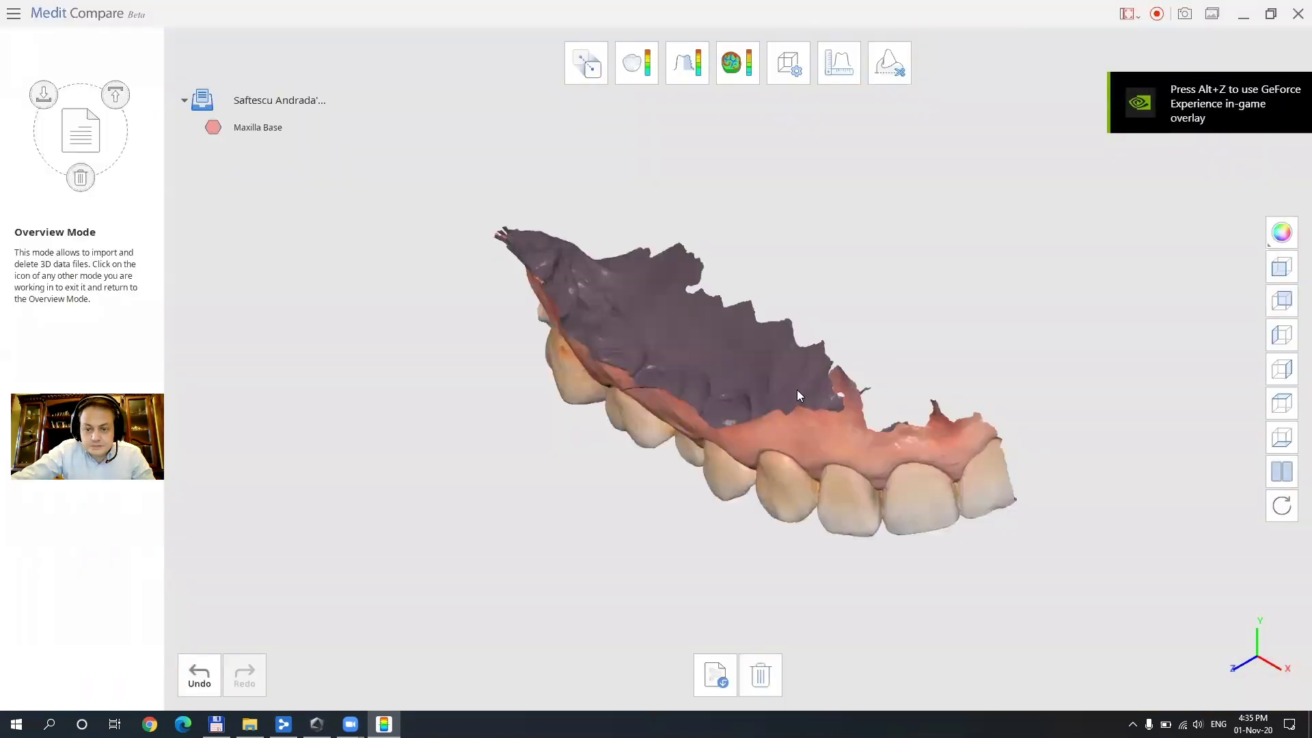
pyautogui.moveTo(798, 395); pyautogui.dragTo(920, 118, button='right')
pyautogui.scroll(10, 686, 358)
# - Enter Edit Mode and choose the brush selection at its smallest size
pyautogui.click(899, 72)
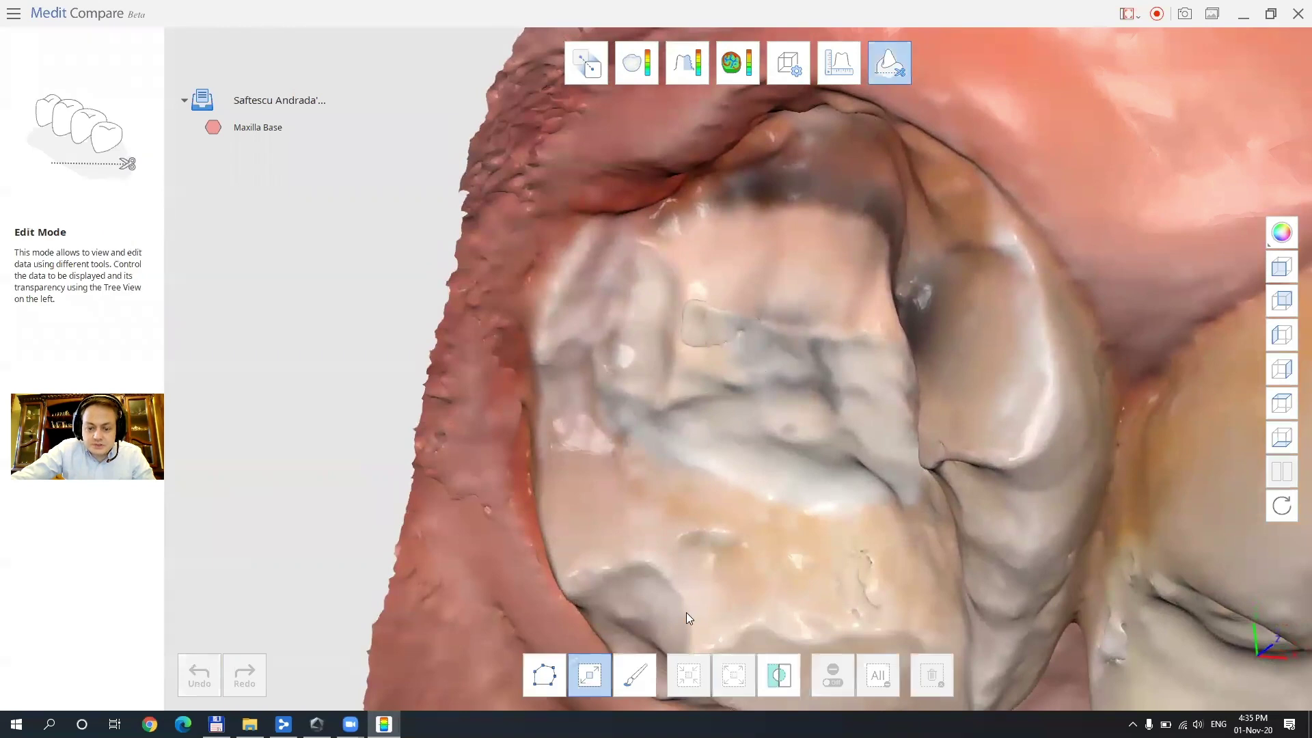
pyautogui.click(635, 676)
pyautogui.click(575, 628)
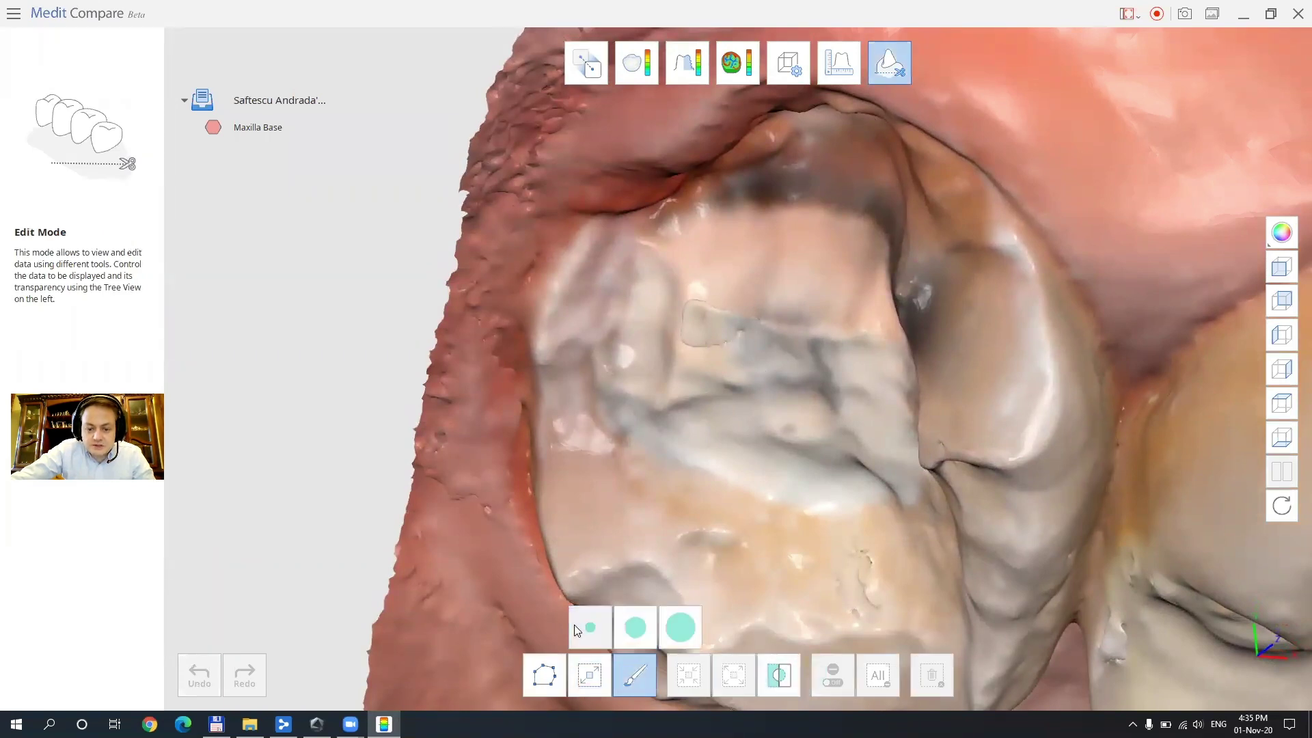
pyautogui.click(576, 627)
# - Paint over the loose patch on the molar's chewing surface and delete it
pyautogui.moveTo(723, 480)
pyautogui.mouseDown(button='right')
pyautogui.moveTo(732, 455)
pyautogui.moveTo(681, 415)
pyautogui.mouseUp(button='right')
pyautogui.scroll(2, 637, 483)
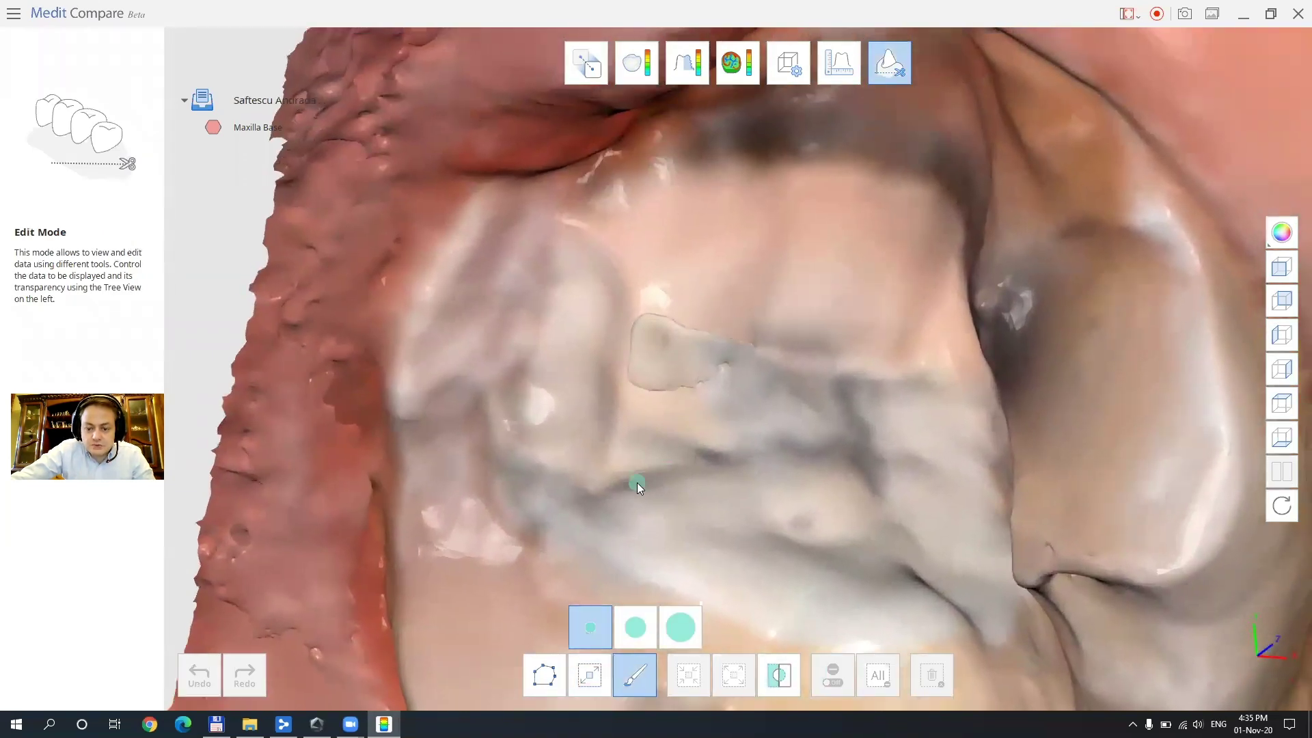
pyautogui.moveTo(738, 501); pyautogui.dragTo(675, 542, button='right')
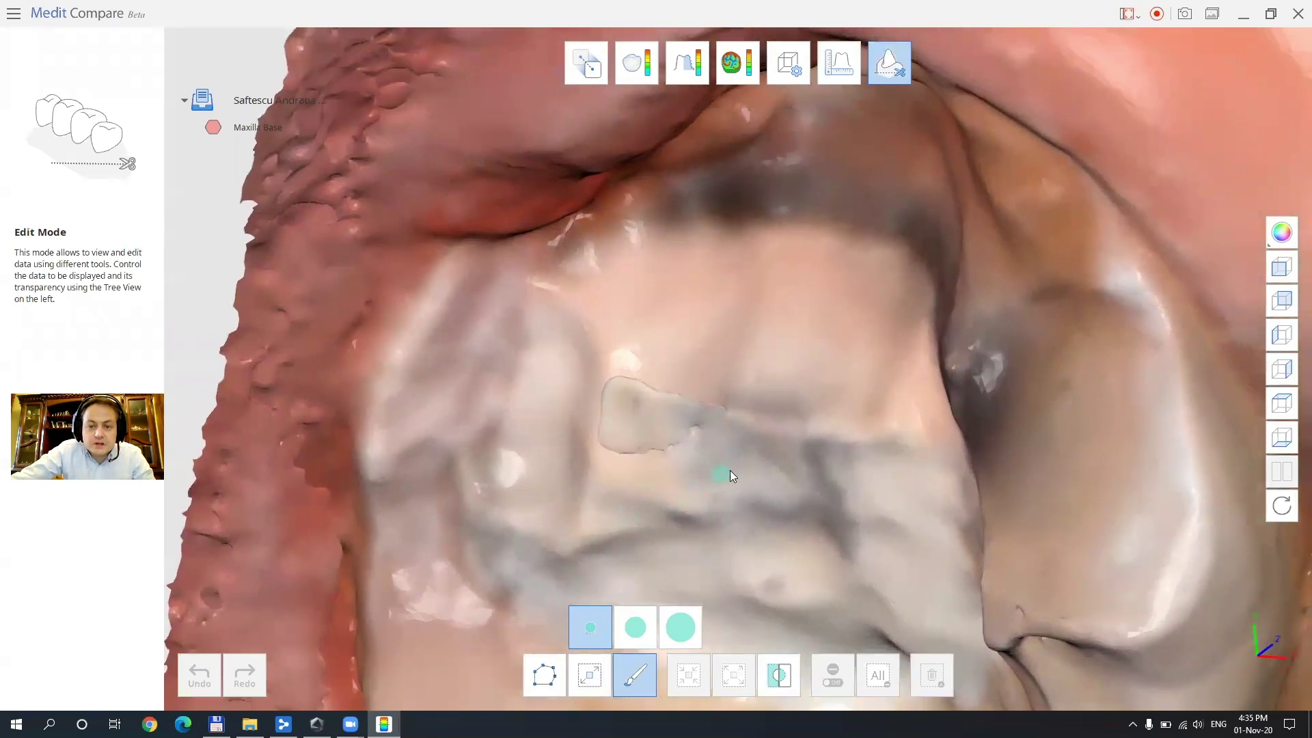
pyautogui.moveTo(730, 471); pyautogui.dragTo(697, 380, button='right')
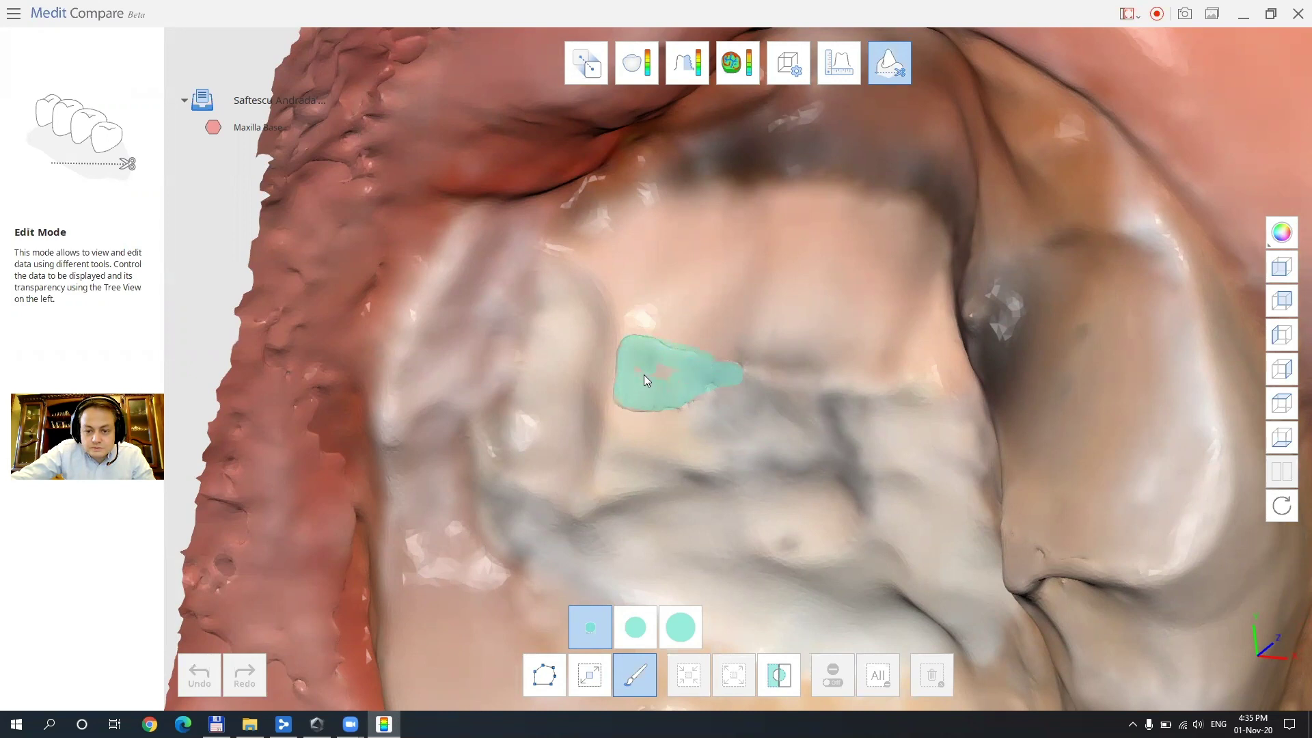
pyautogui.moveTo(720, 413); pyautogui.dragTo(725, 419)
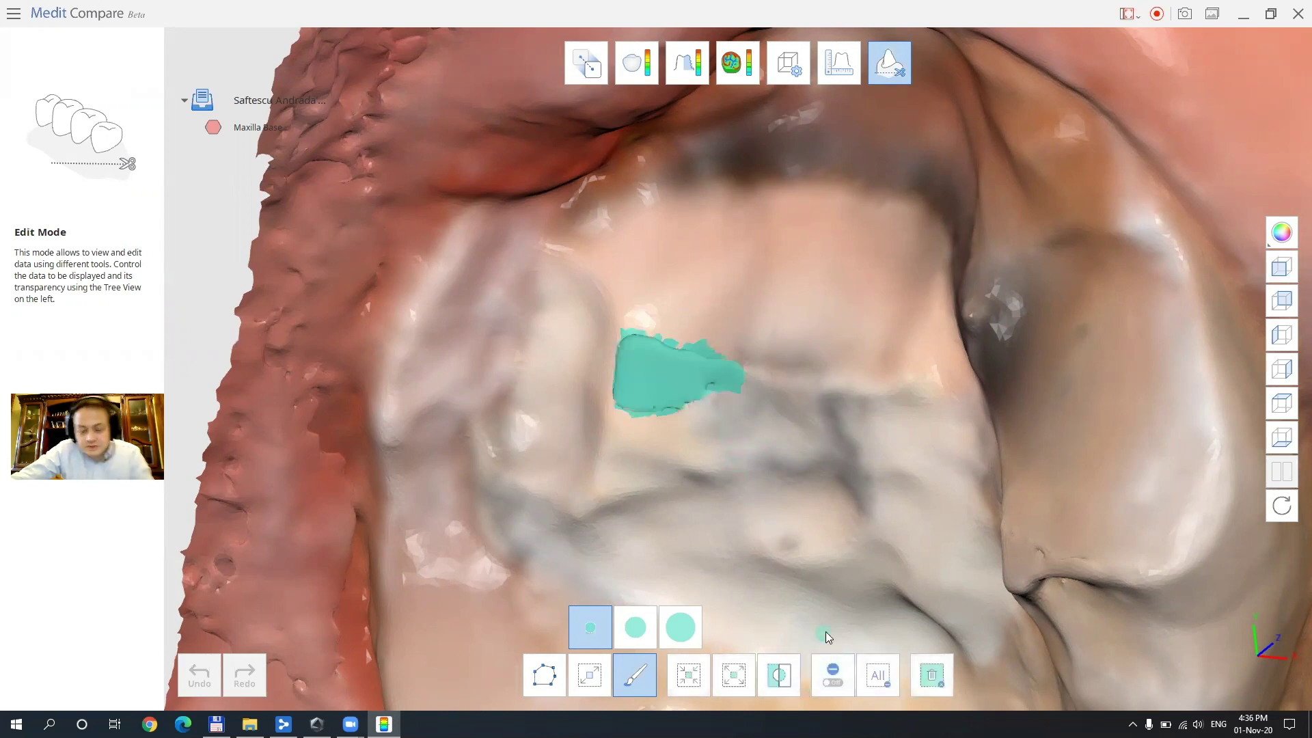
pyautogui.click(946, 689)
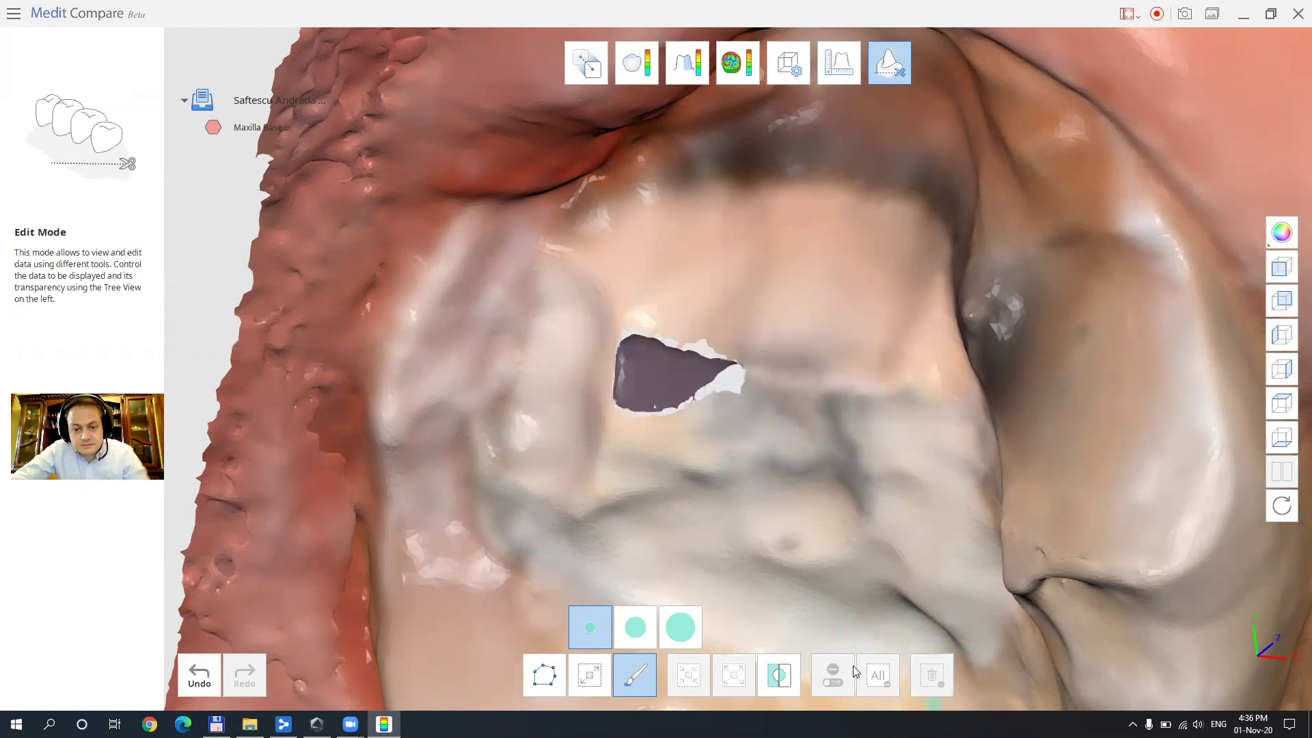
# - Orbit to the mesh underside behind the hole and switch to the large brush size
pyautogui.moveTo(827, 486); pyautogui.dragTo(756, 399, button='right')
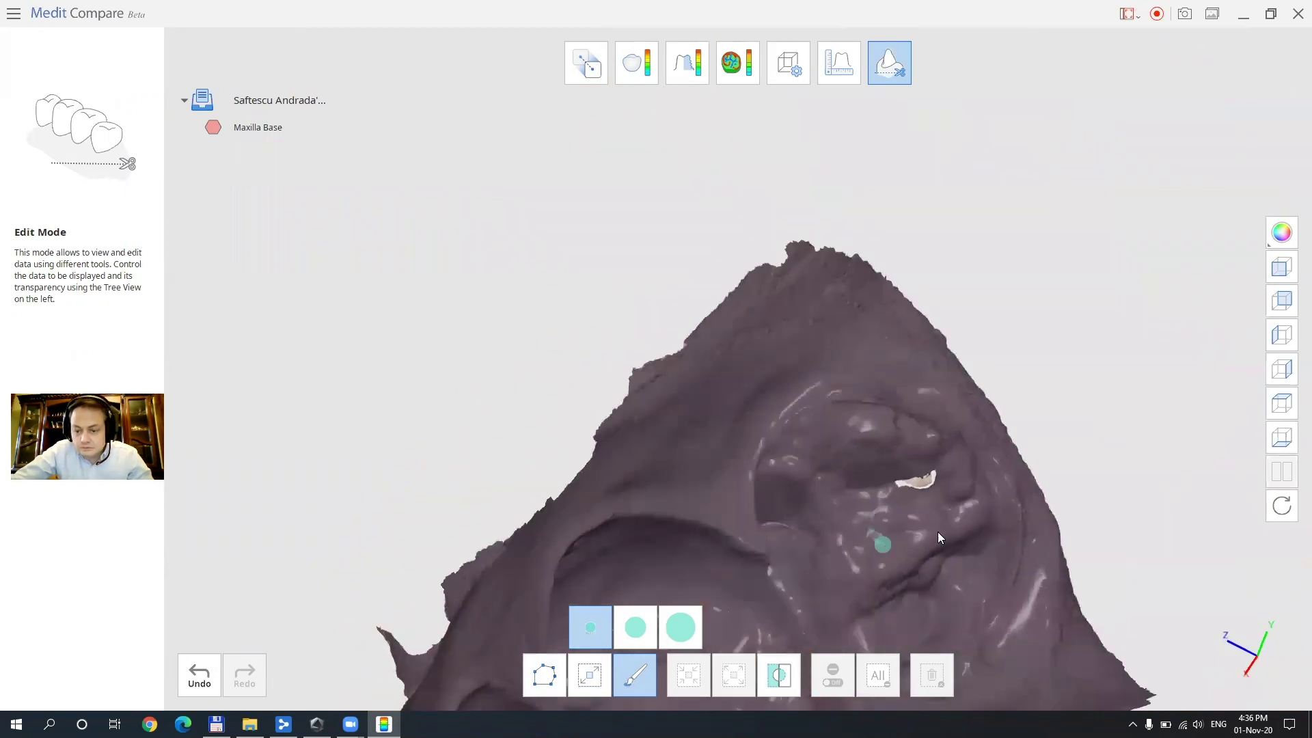
pyautogui.scroll(3, 884, 455)
pyautogui.moveTo(884, 455); pyautogui.dragTo(918, 104, button='right')
pyautogui.scroll(5, 992, 153)
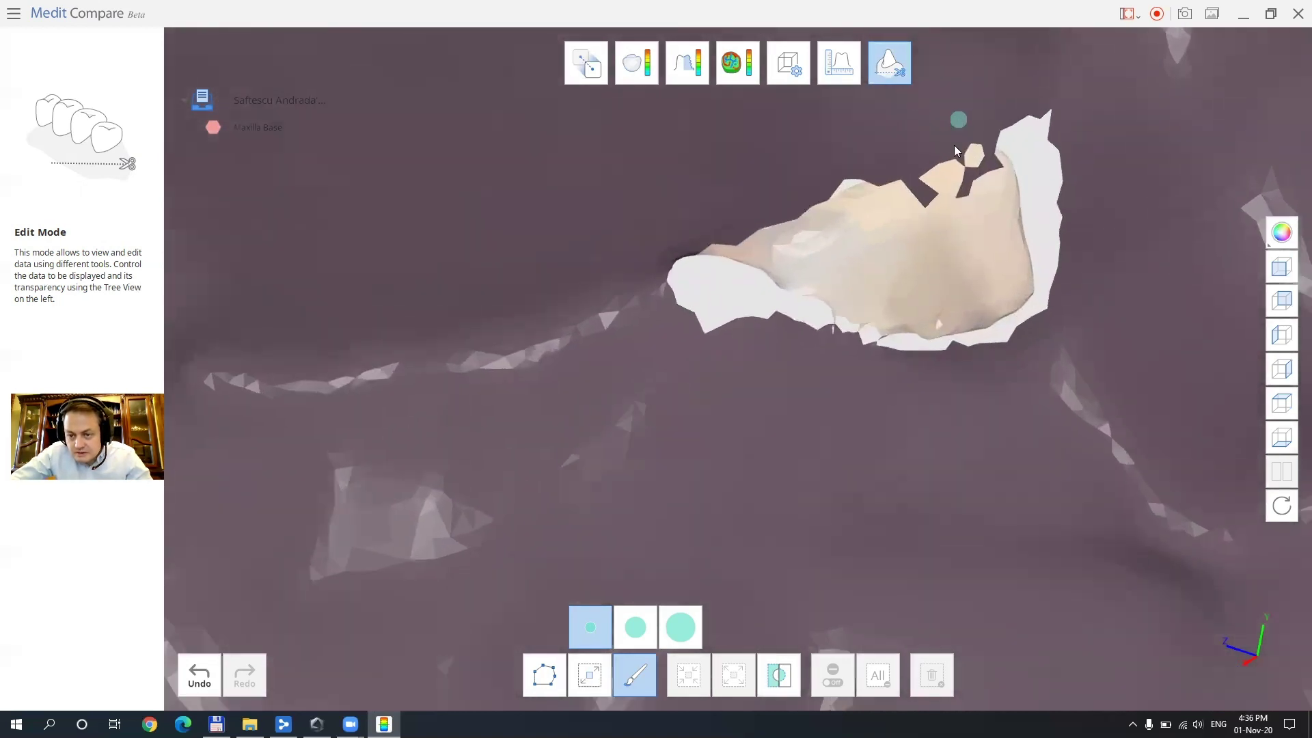
pyautogui.click(636, 627)
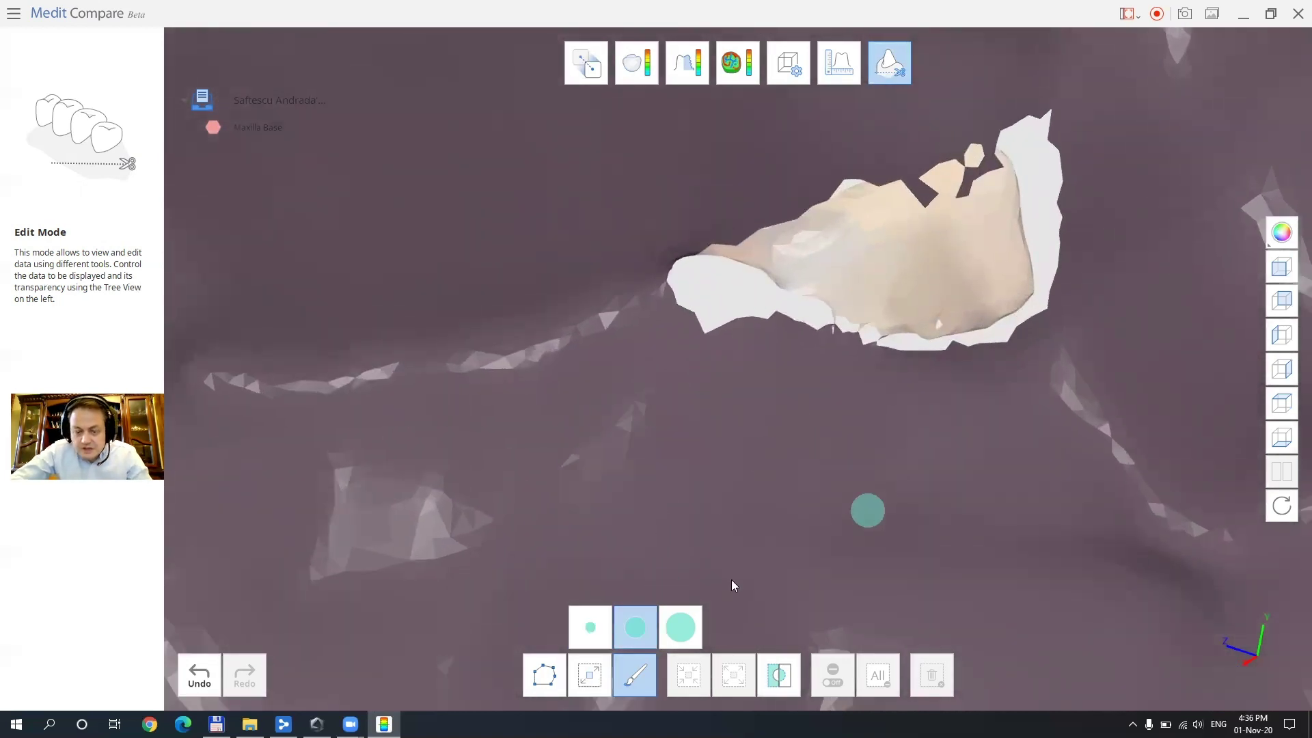
pyautogui.click(680, 632)
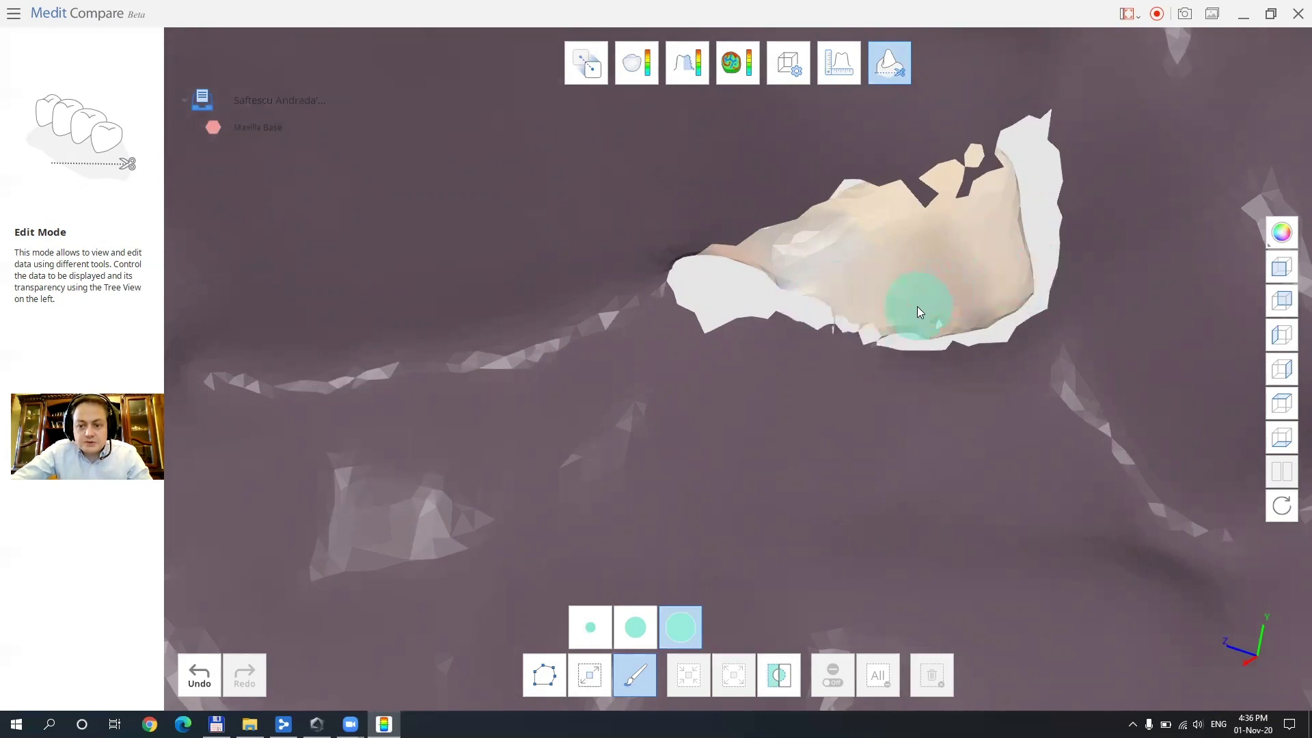
# - Paint the leftover mesh behind the hole, return to front view, and delete it
pyautogui.moveTo(824, 302)
pyautogui.mouseDown()
pyautogui.moveTo(901, 305)
pyautogui.moveTo(1033, 260)
pyautogui.moveTo(1011, 149)
pyautogui.mouseUp()
pyautogui.moveTo(980, 253)
pyautogui.mouseDown()
pyautogui.moveTo(959, 179)
pyautogui.moveTo(913, 224)
pyautogui.moveTo(815, 278)
pyautogui.mouseUp()
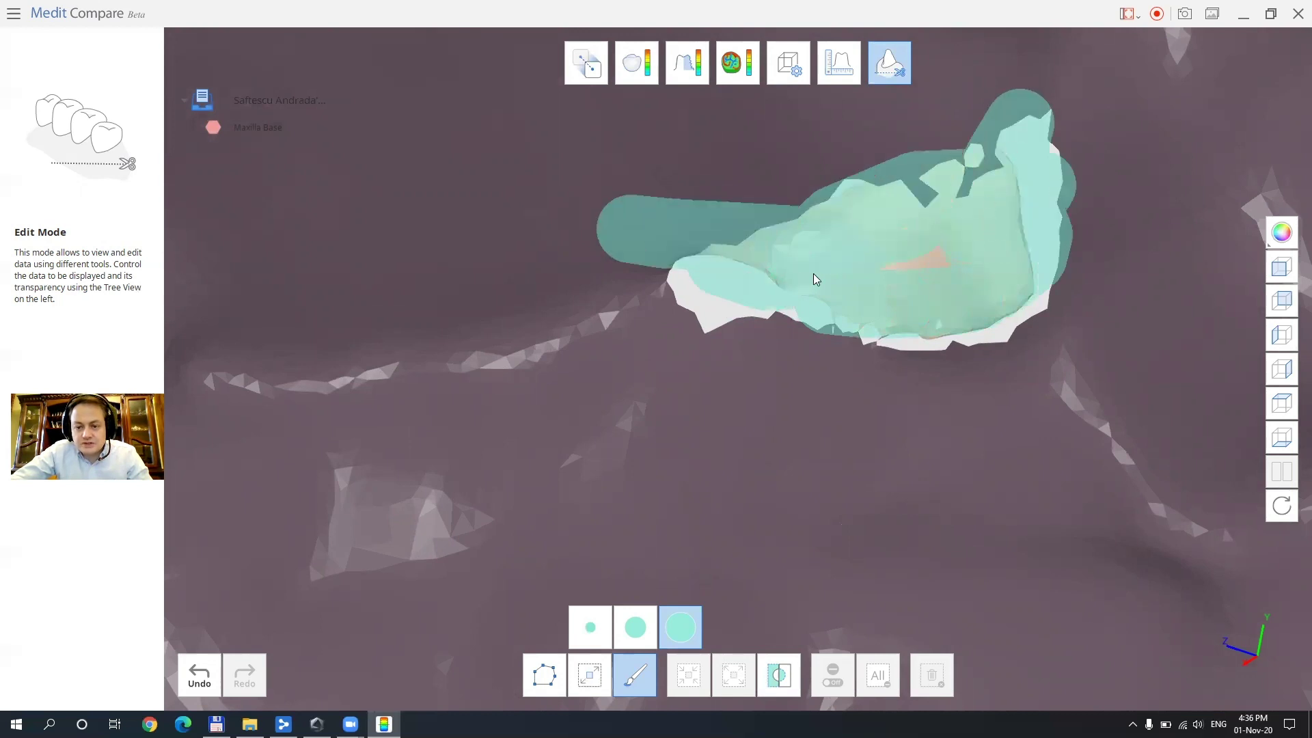
pyautogui.scroll(-8, 1062, 335)
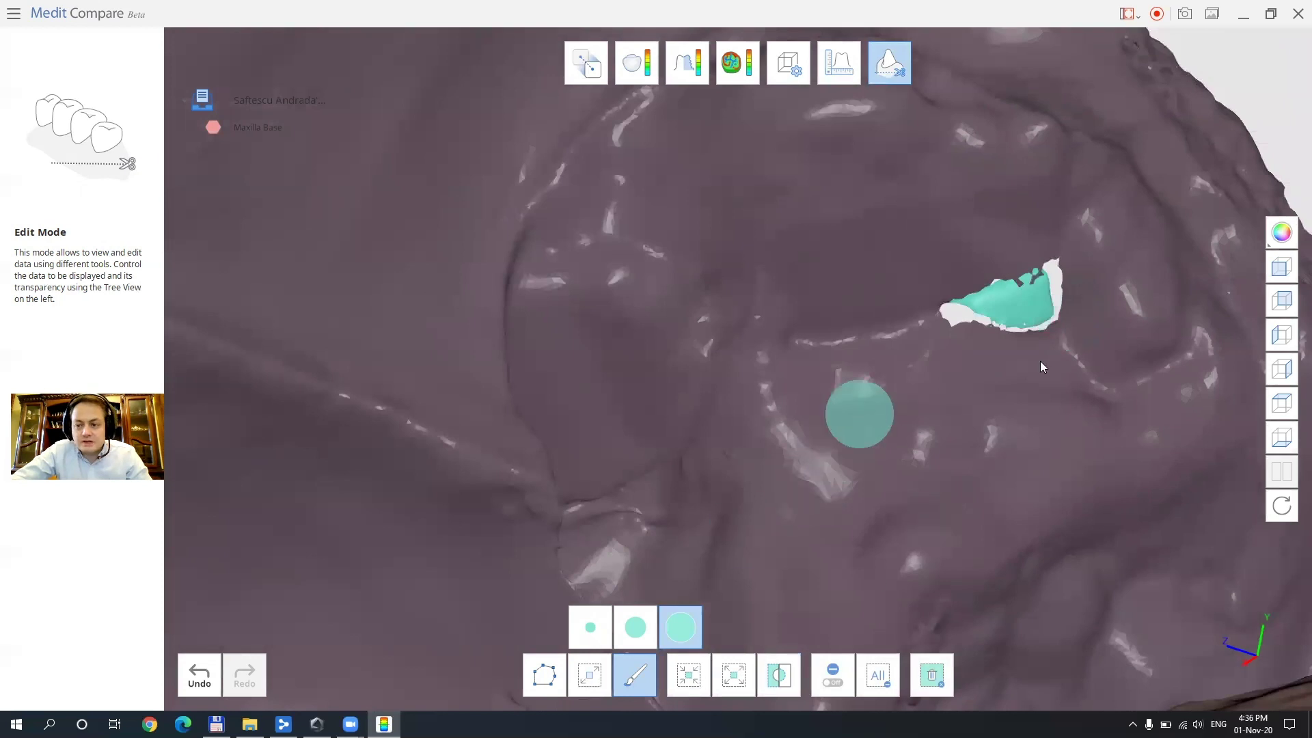
pyautogui.click(1282, 268)
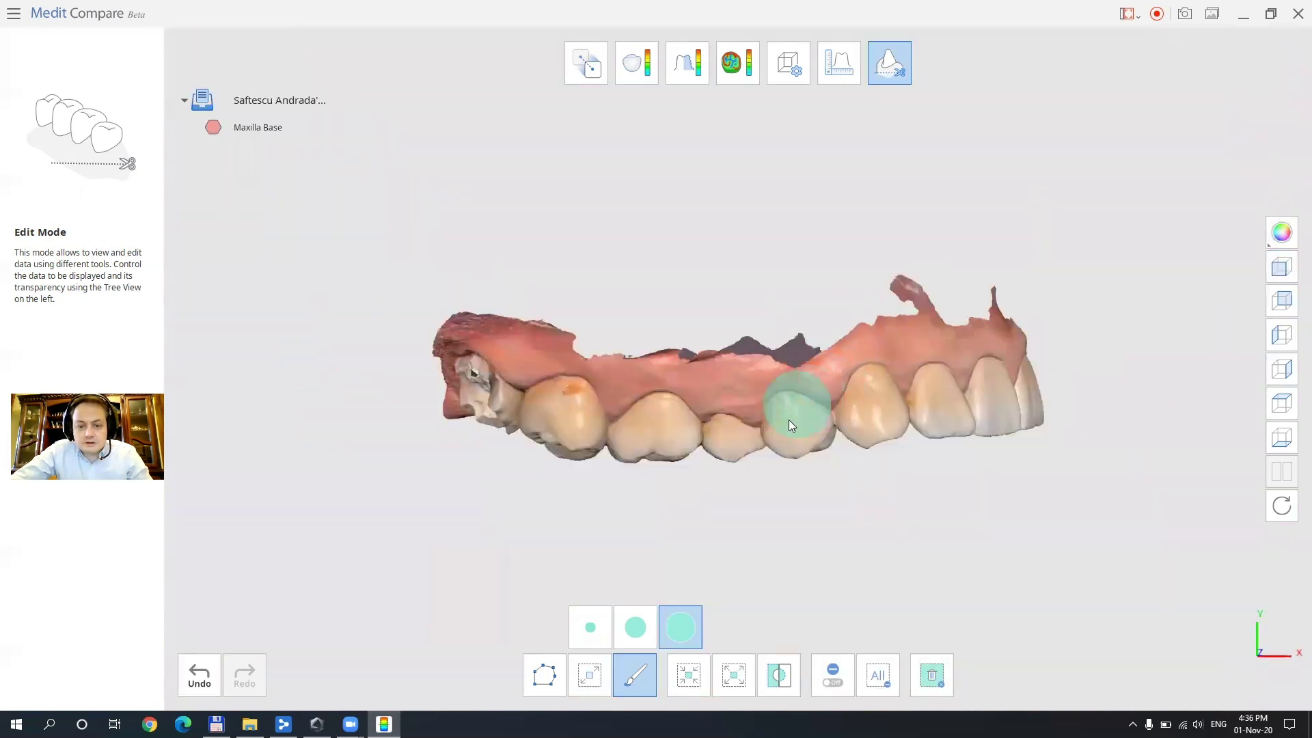
pyautogui.moveTo(686, 417); pyautogui.dragTo(946, 351, button='right')
pyautogui.scroll(10, 506, 305)
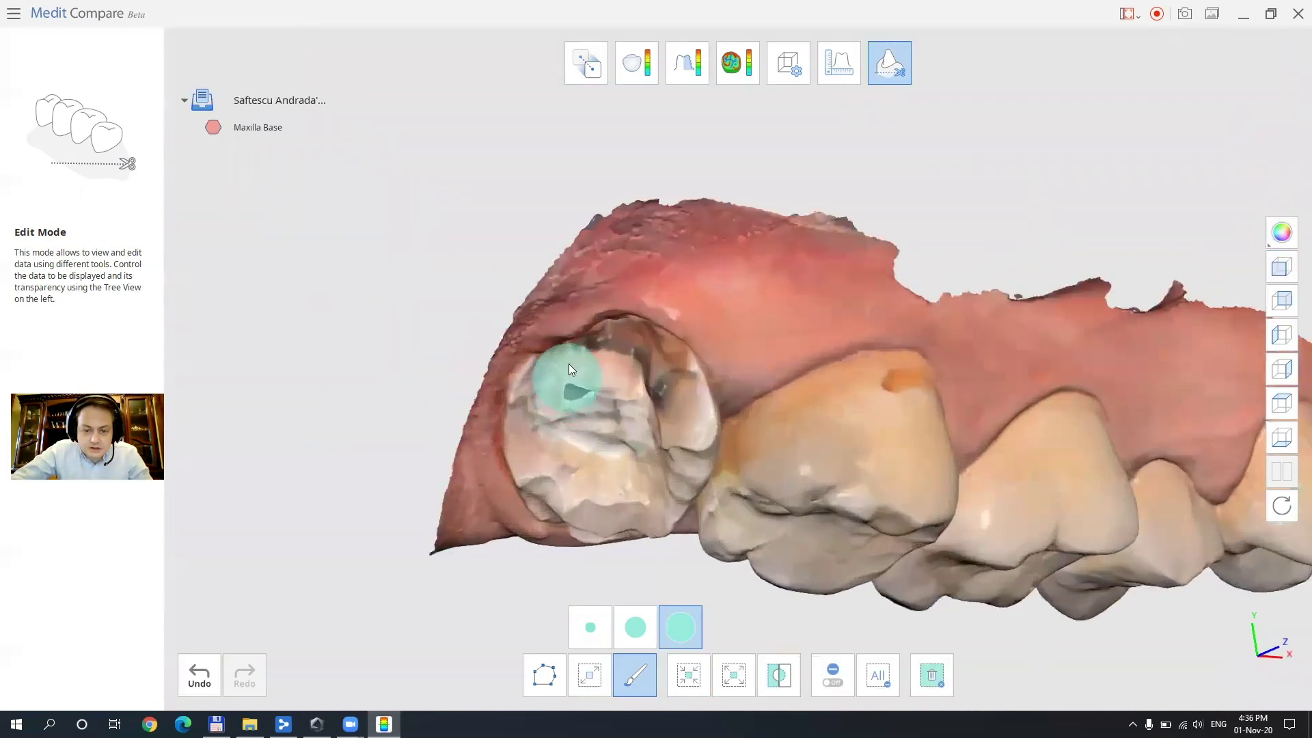
pyautogui.scroll(3, 562, 350)
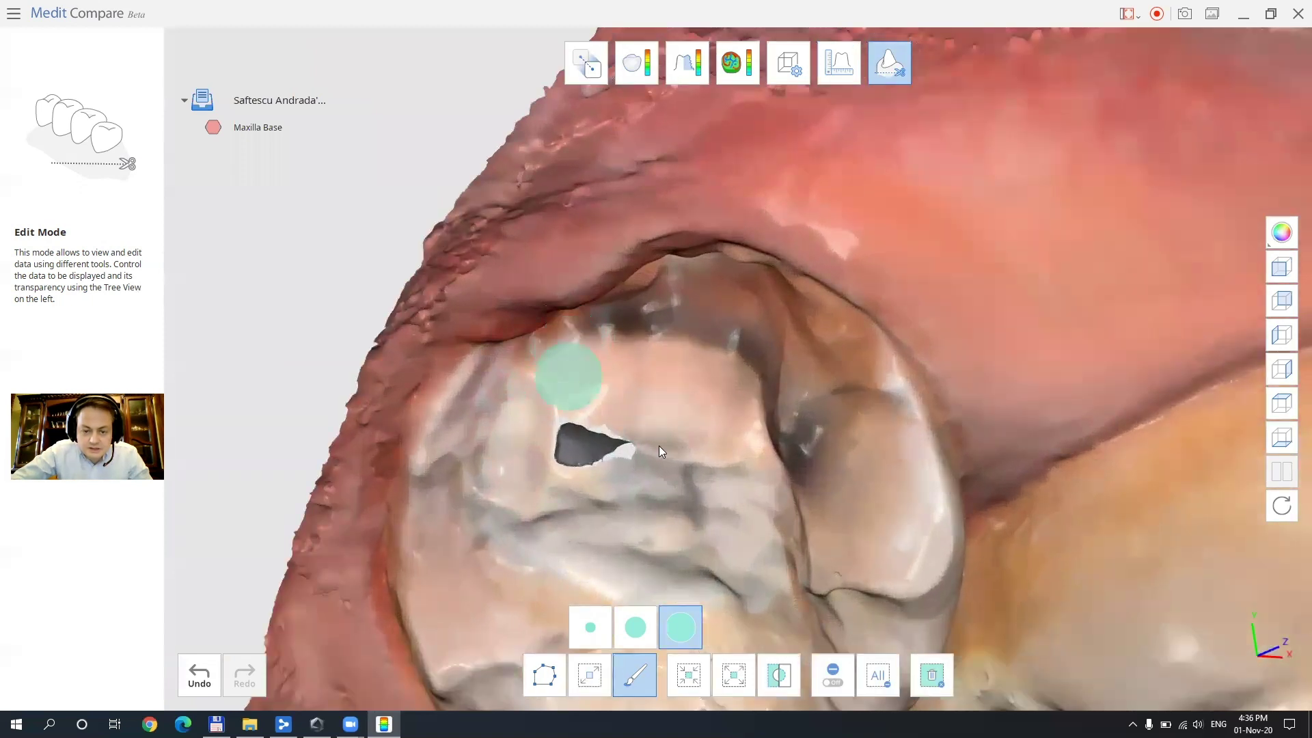
pyautogui.click(938, 683)
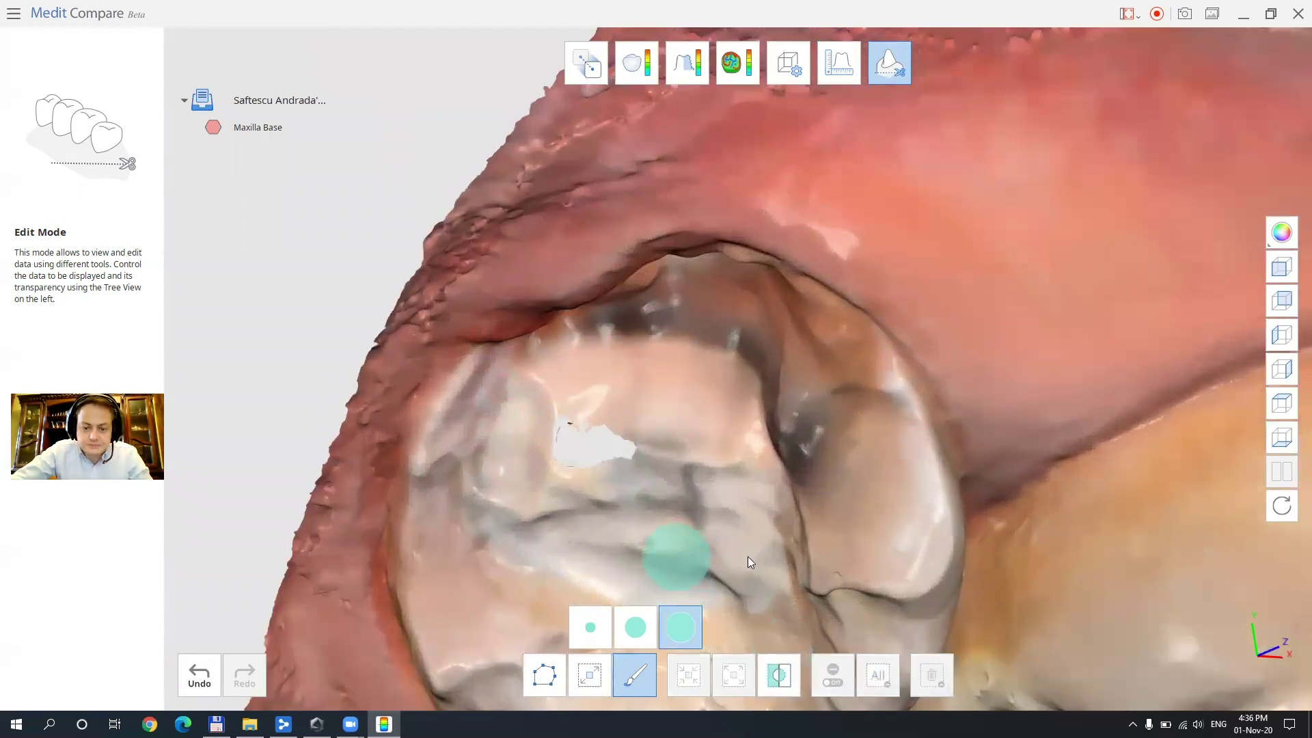
# - Export the Maxilla Base scan to Medit Link as 'Maxilla Base modified' and acknowledge the success message
pyautogui.moveTo(256, 132)
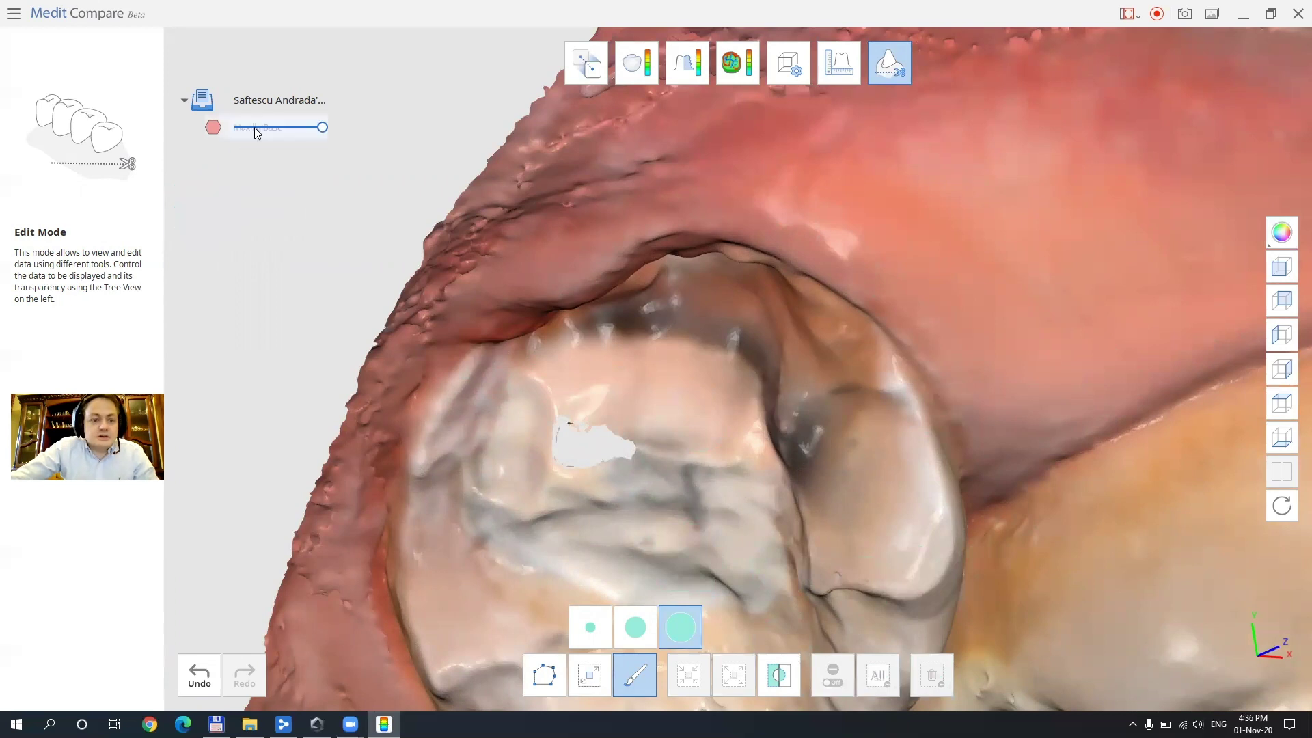
pyautogui.rightClick(247, 129)
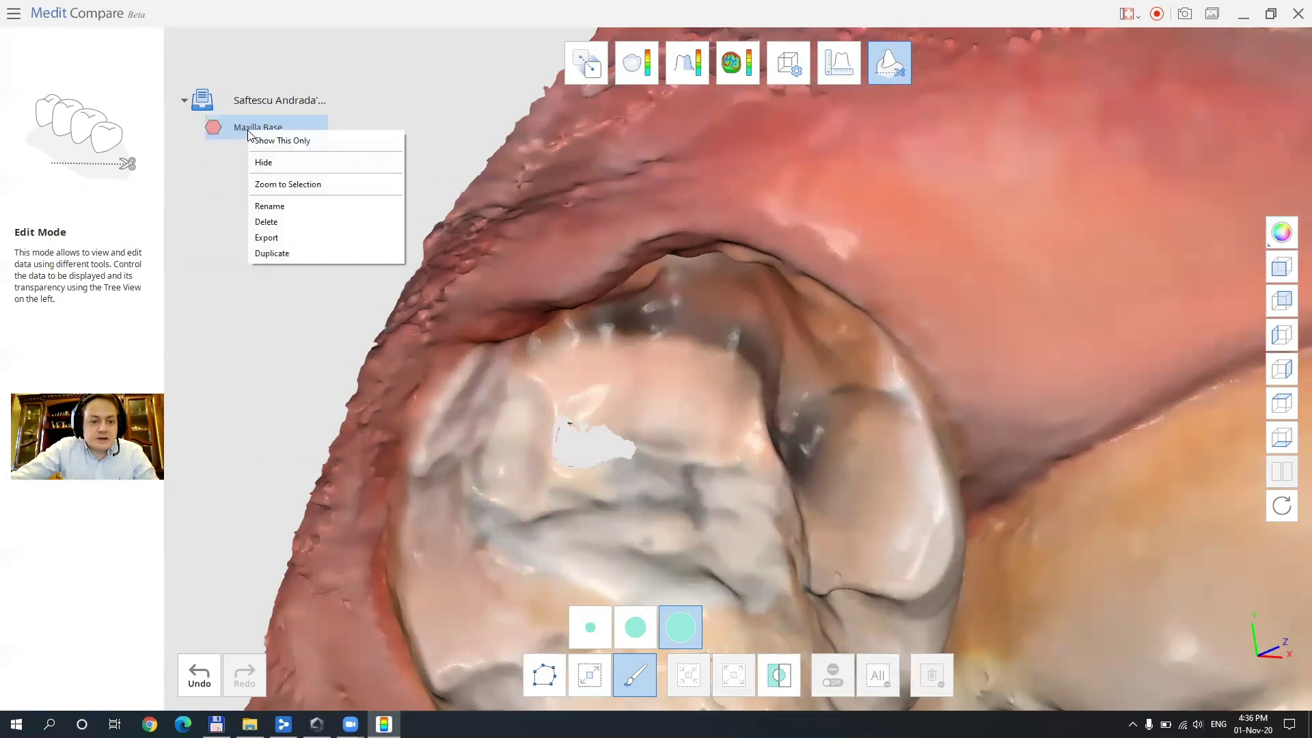
pyautogui.click(291, 239)
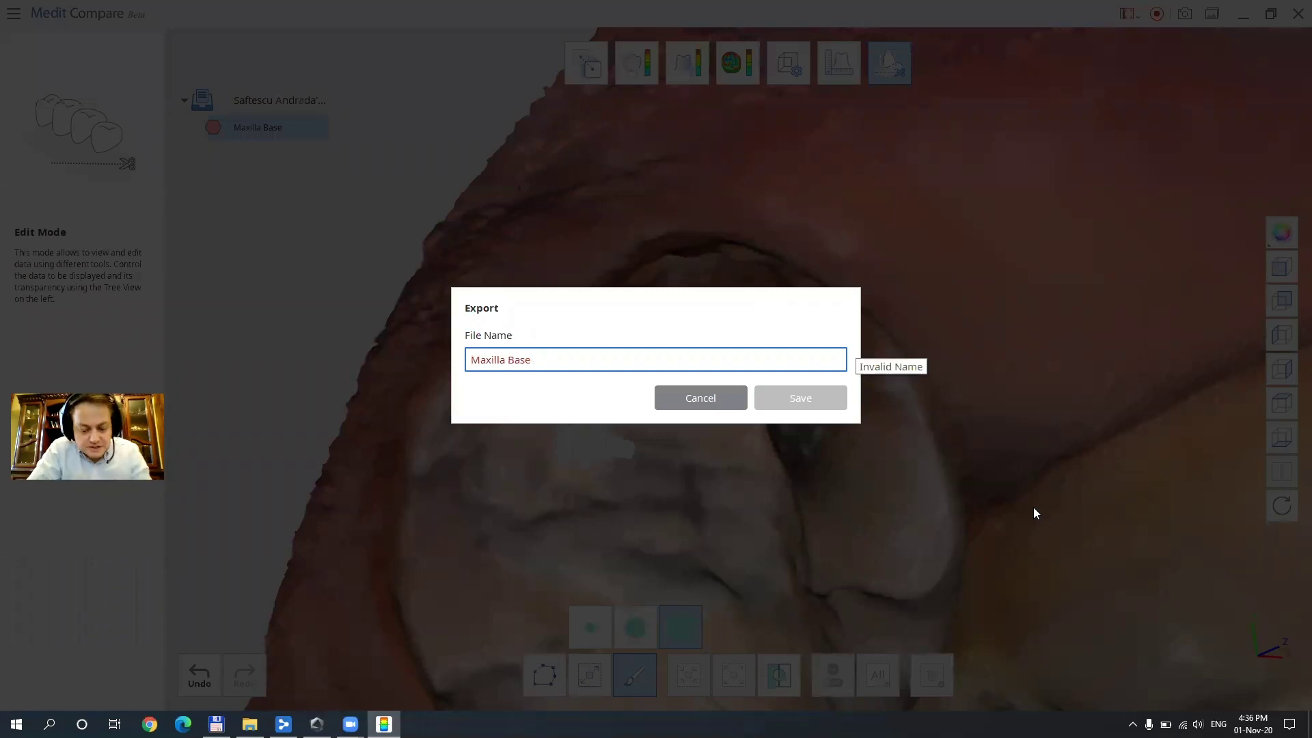
pyautogui.write('maxilla')
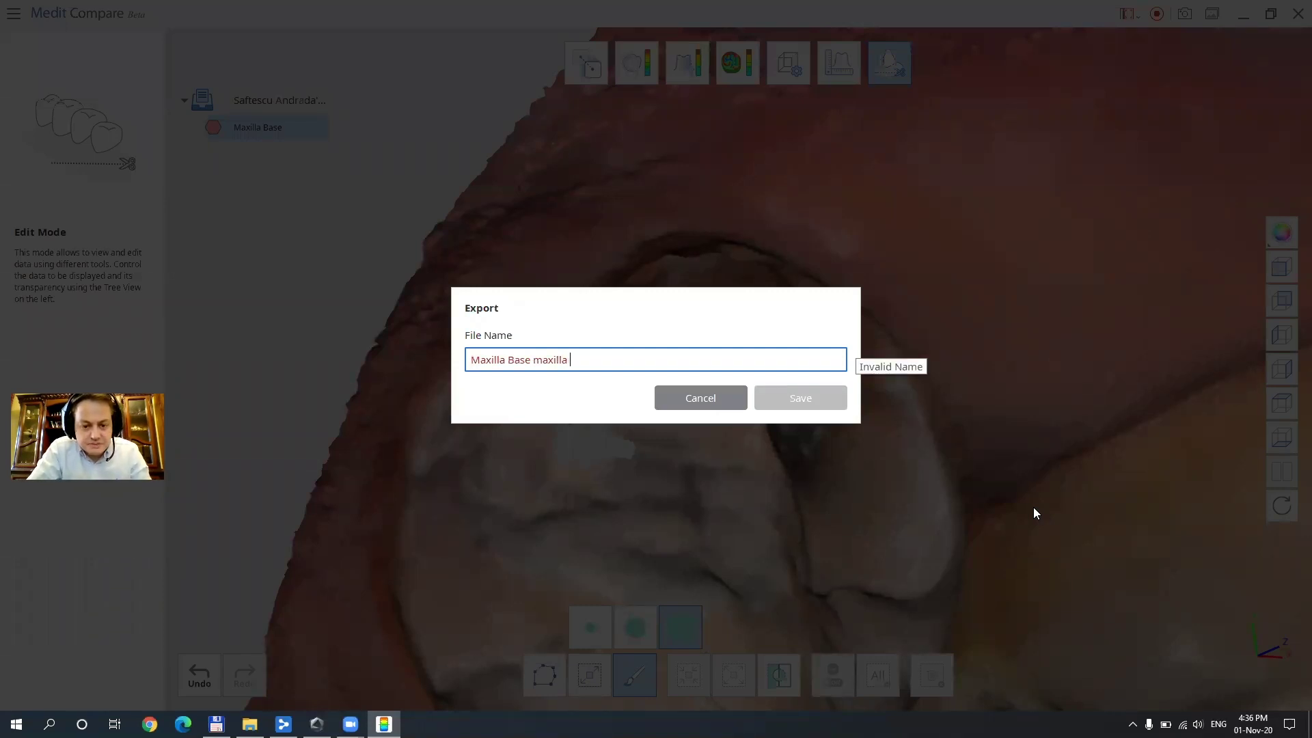
pyautogui.press('BackSpace')
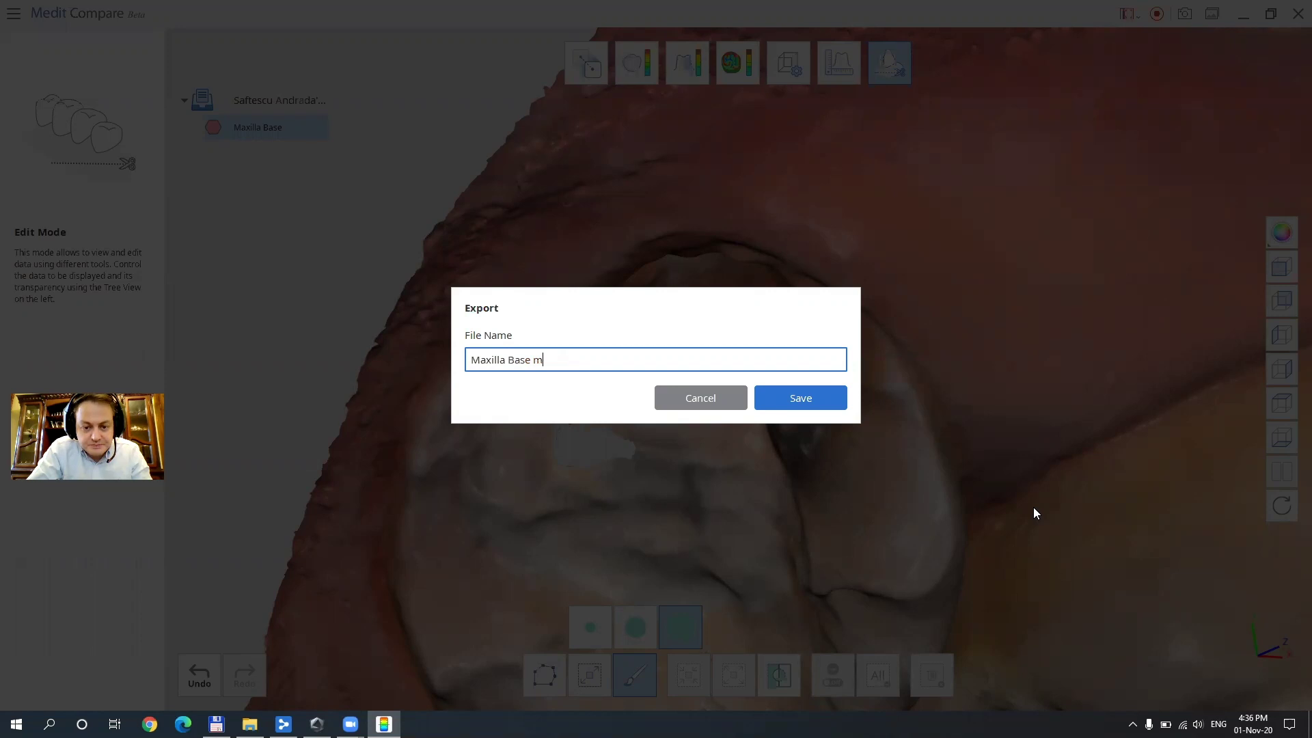
pyautogui.write('ddified')
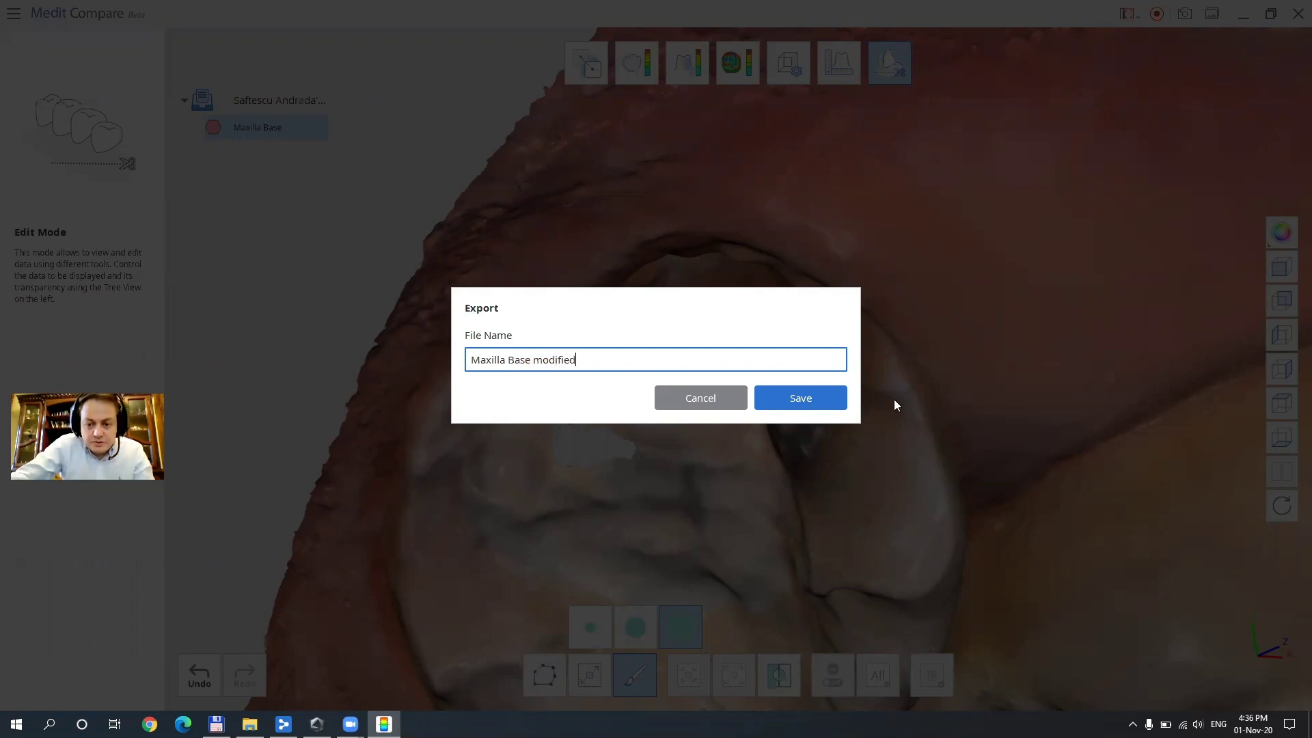
pyautogui.click(804, 403)
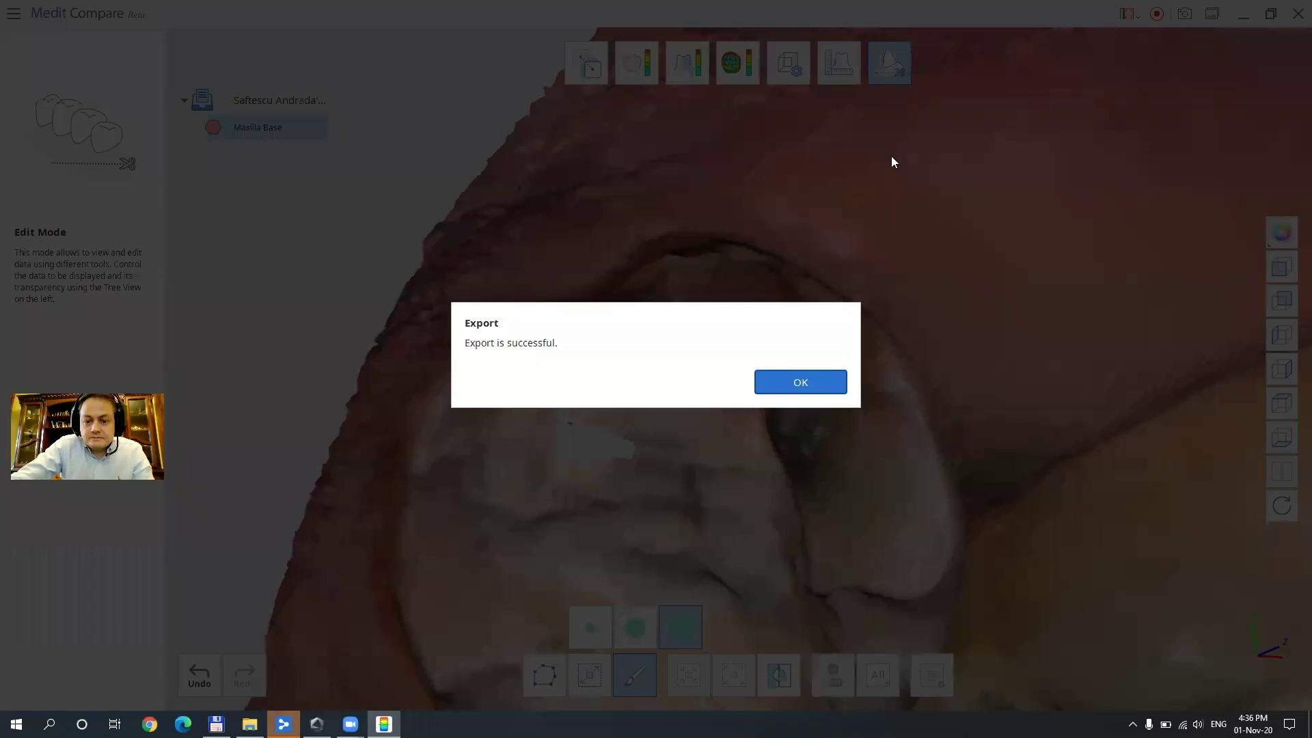
pyautogui.click(799, 381)
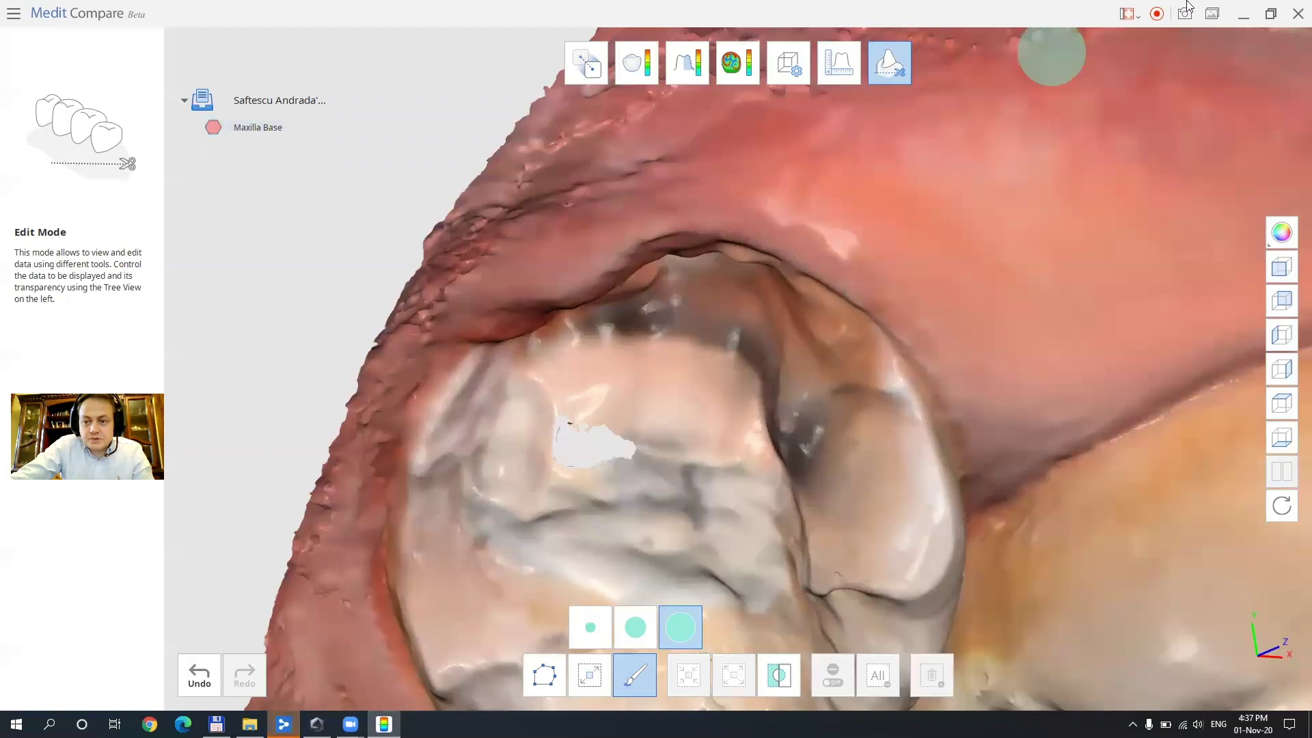
# - Close Medit Compare and preview the Maxilla cleaned mesh from the case's 3D Data attachments
pyautogui.click(1298, 14)
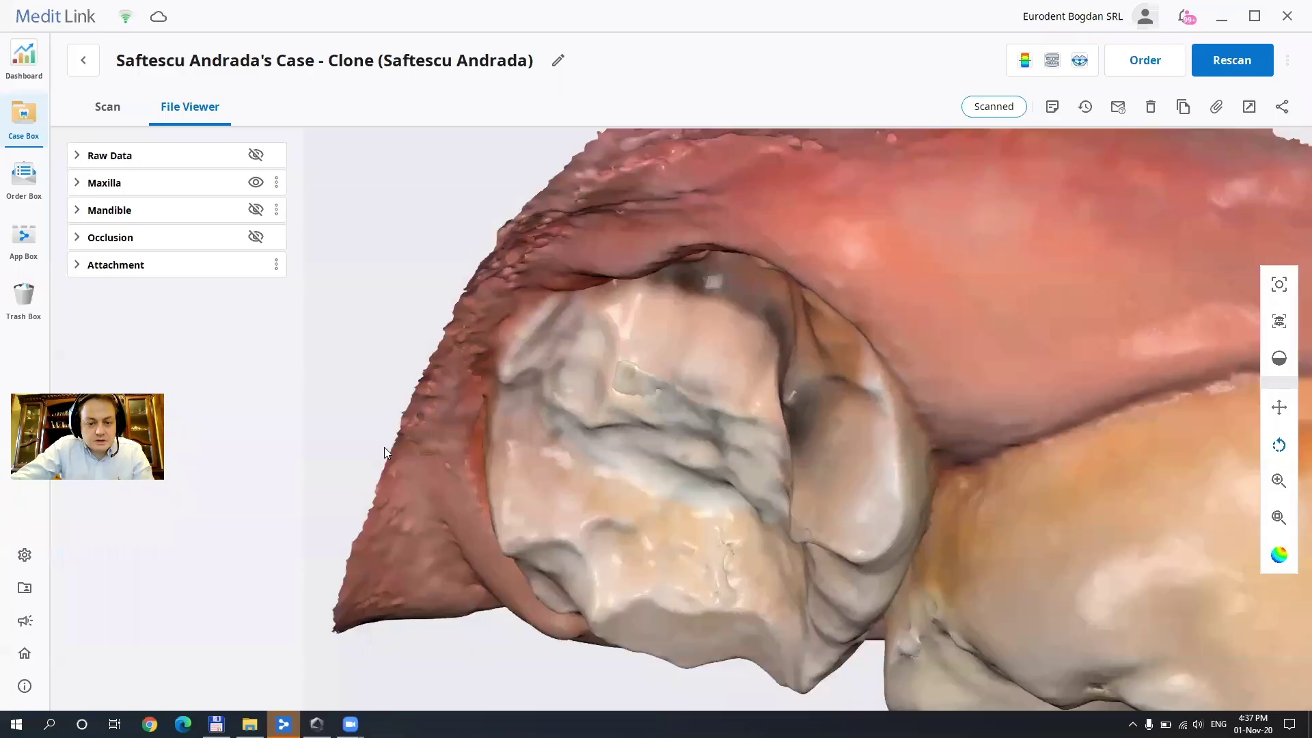
pyautogui.click(77, 265)
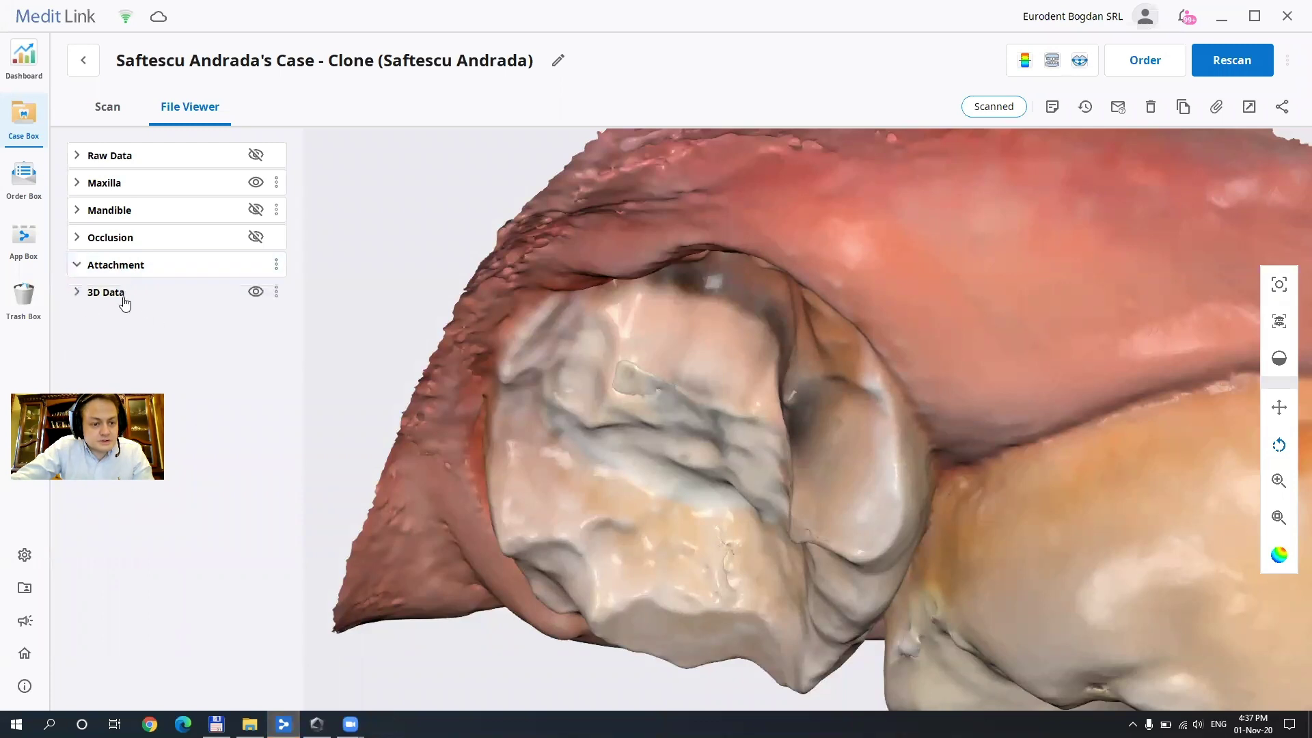
pyautogui.click(76, 293)
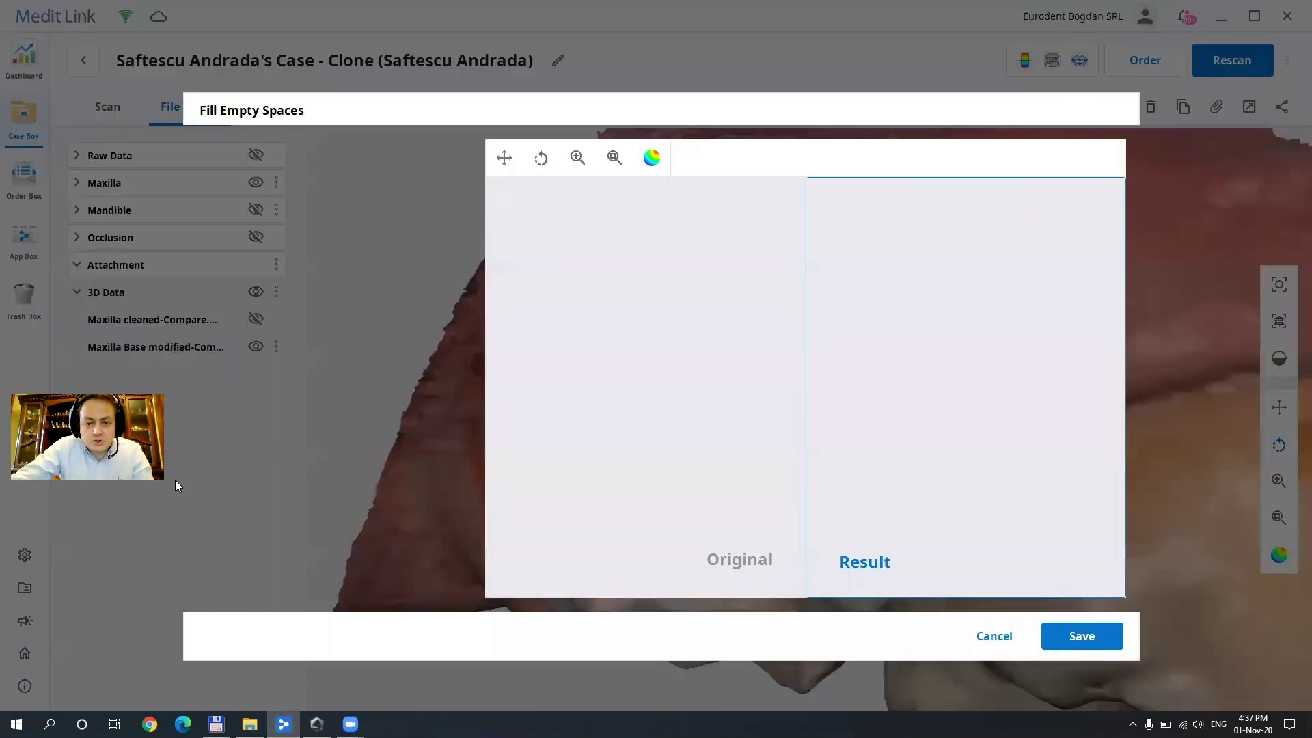
pyautogui.click(225, 296)
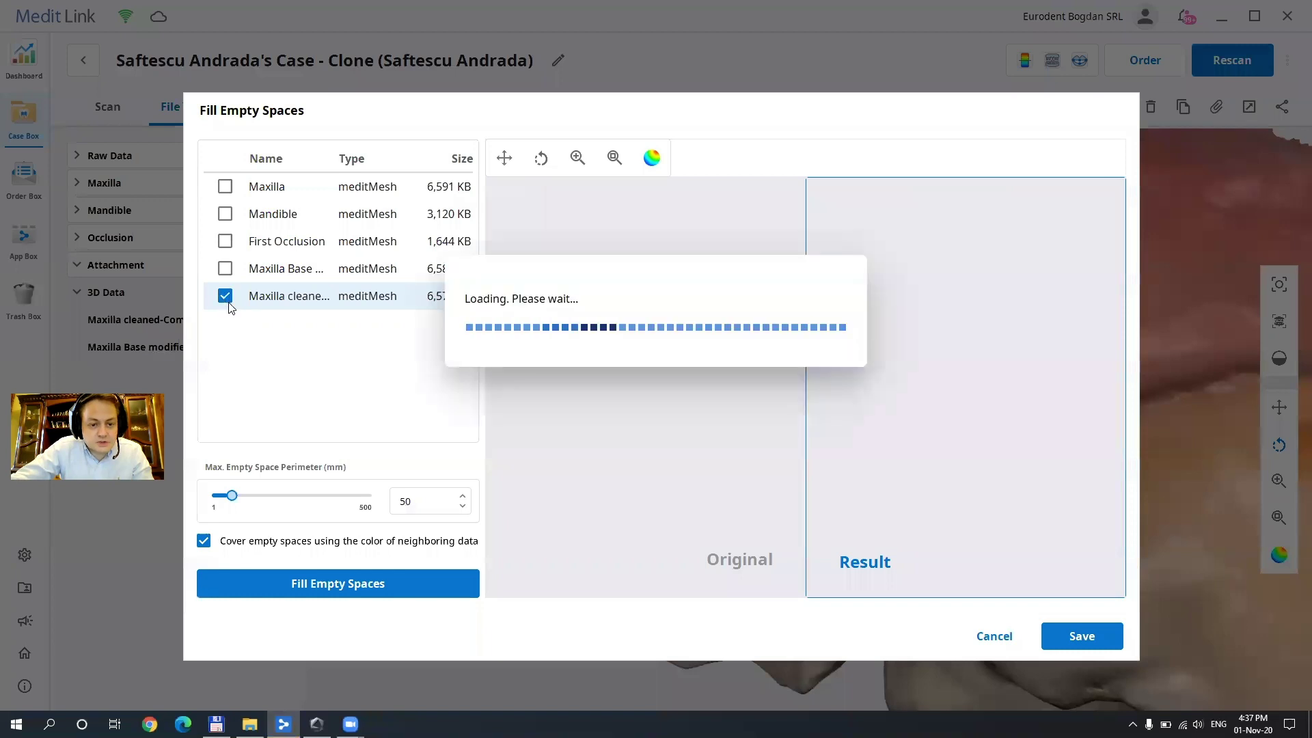
pyautogui.moveTo(645, 390)
pyautogui.mouseDown()
pyautogui.moveTo(730, 311)
pyautogui.moveTo(484, 319)
pyautogui.moveTo(713, 380)
pyautogui.moveTo(650, 373)
pyautogui.mouseUp()
pyautogui.scroll(5, 578, 328)
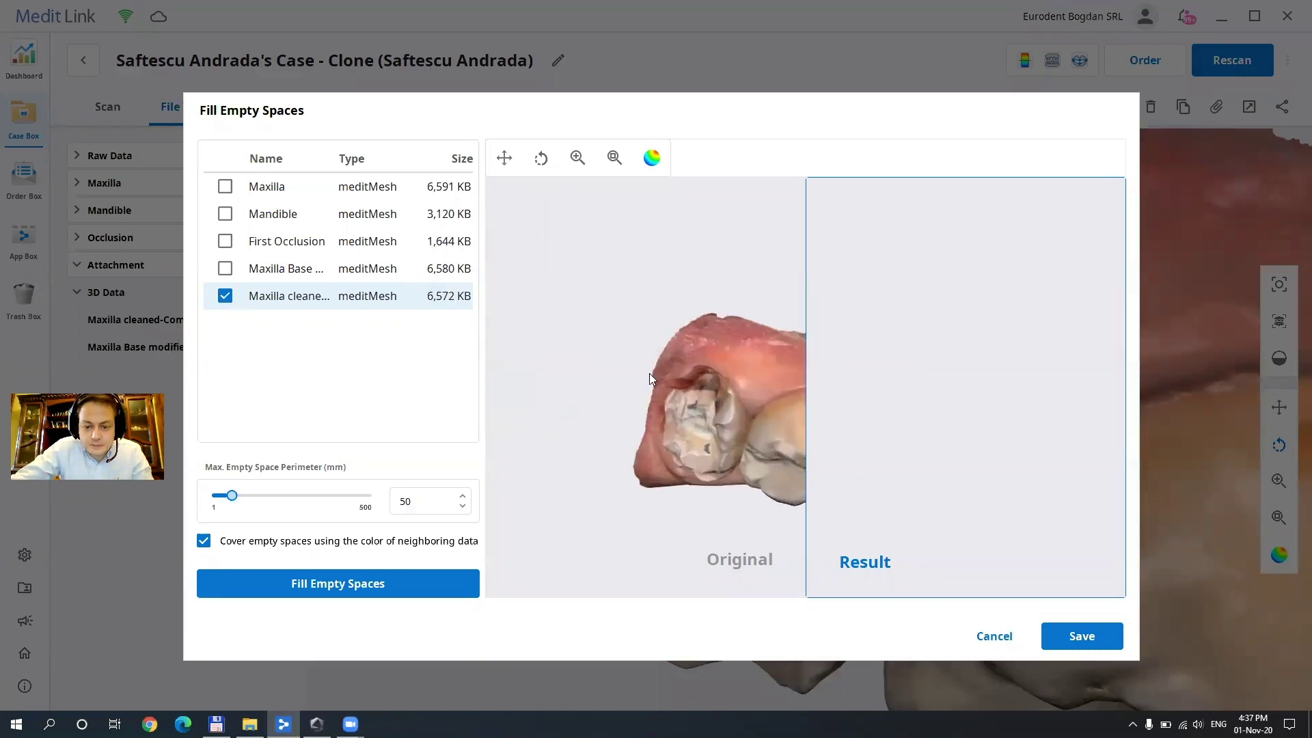
pyautogui.scroll(5, 649, 374)
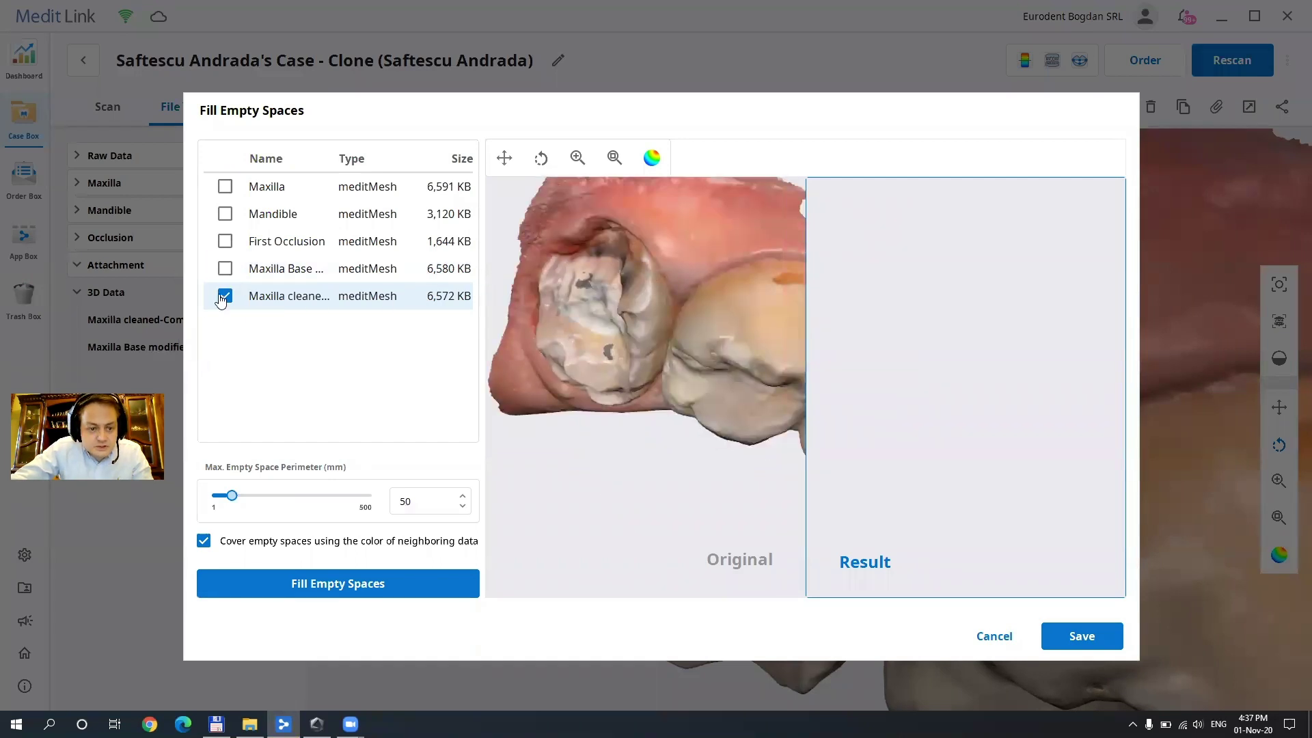
# - Select the Maxilla Base mesh instead and zoom the original preview onto the molar hole
pyautogui.click(225, 296)
pyautogui.click(225, 269)
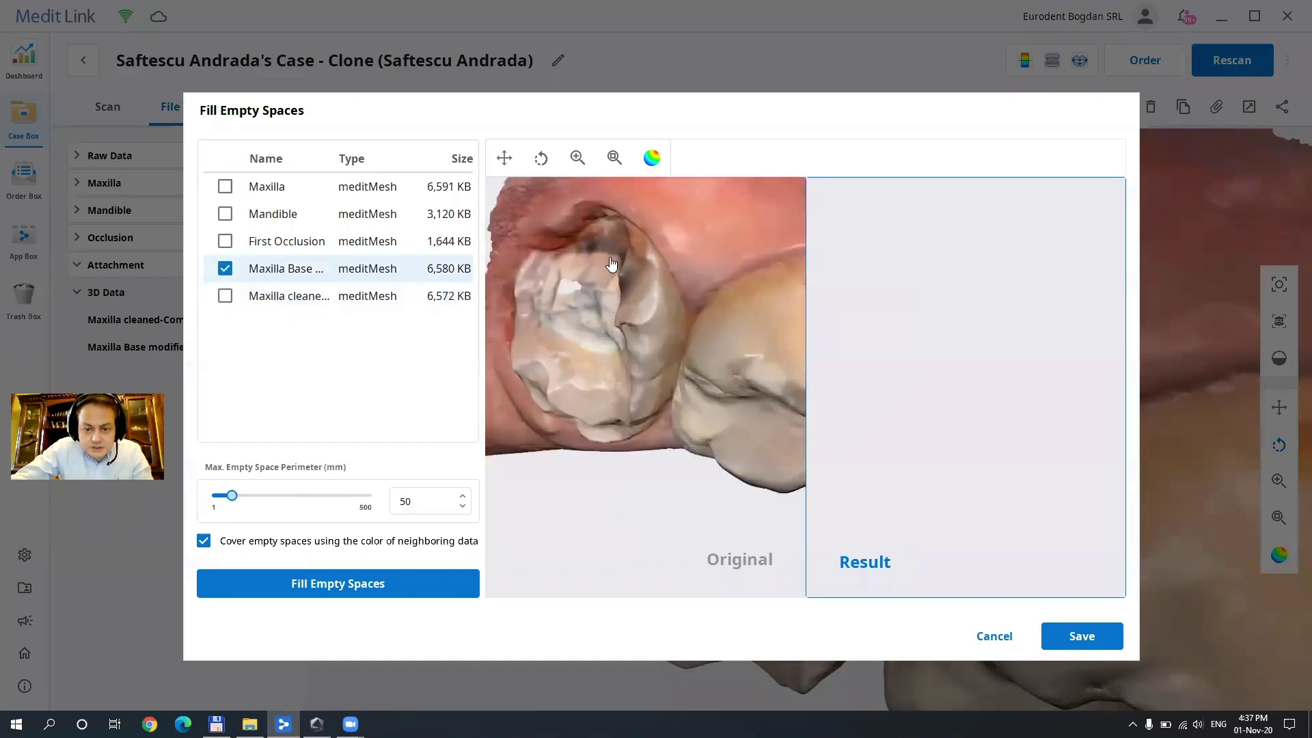
pyautogui.scroll(3, 611, 264)
pyautogui.moveTo(607, 328); pyautogui.dragTo(583, 313)
pyautogui.scroll(3, 578, 301)
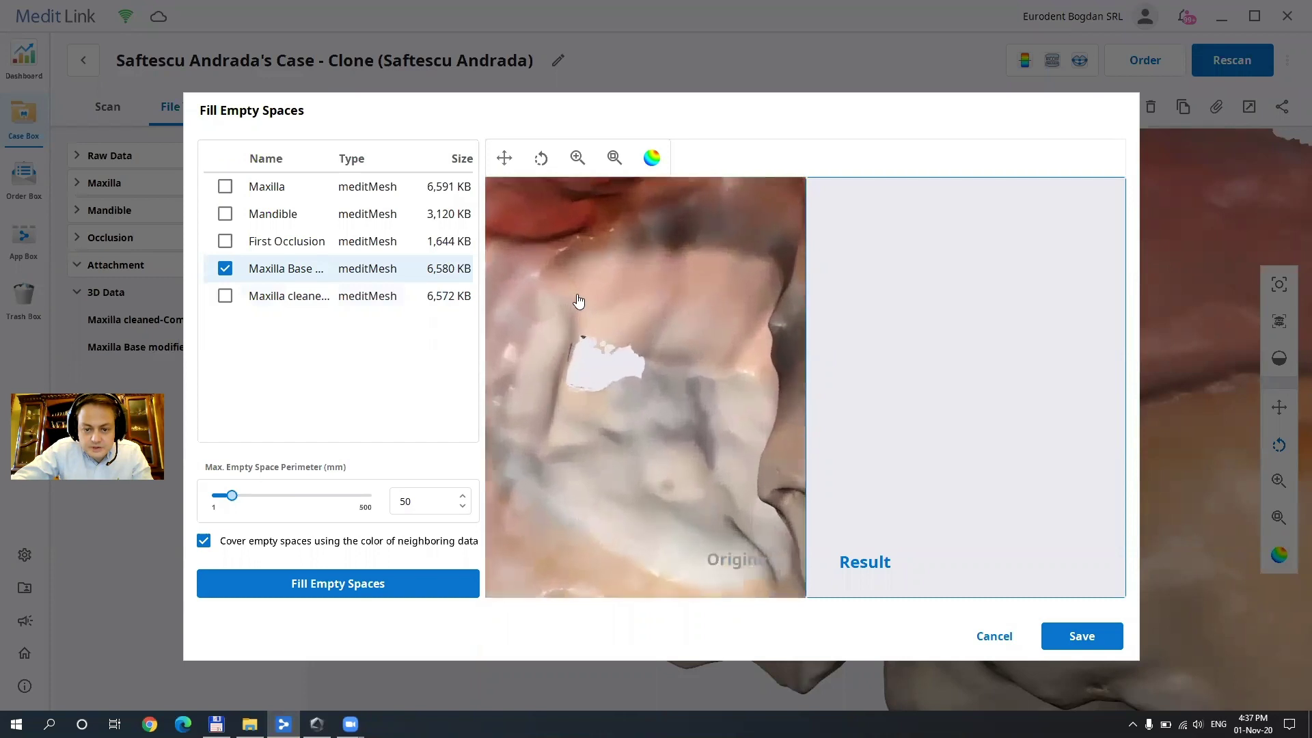
pyautogui.scroll(1, 579, 301)
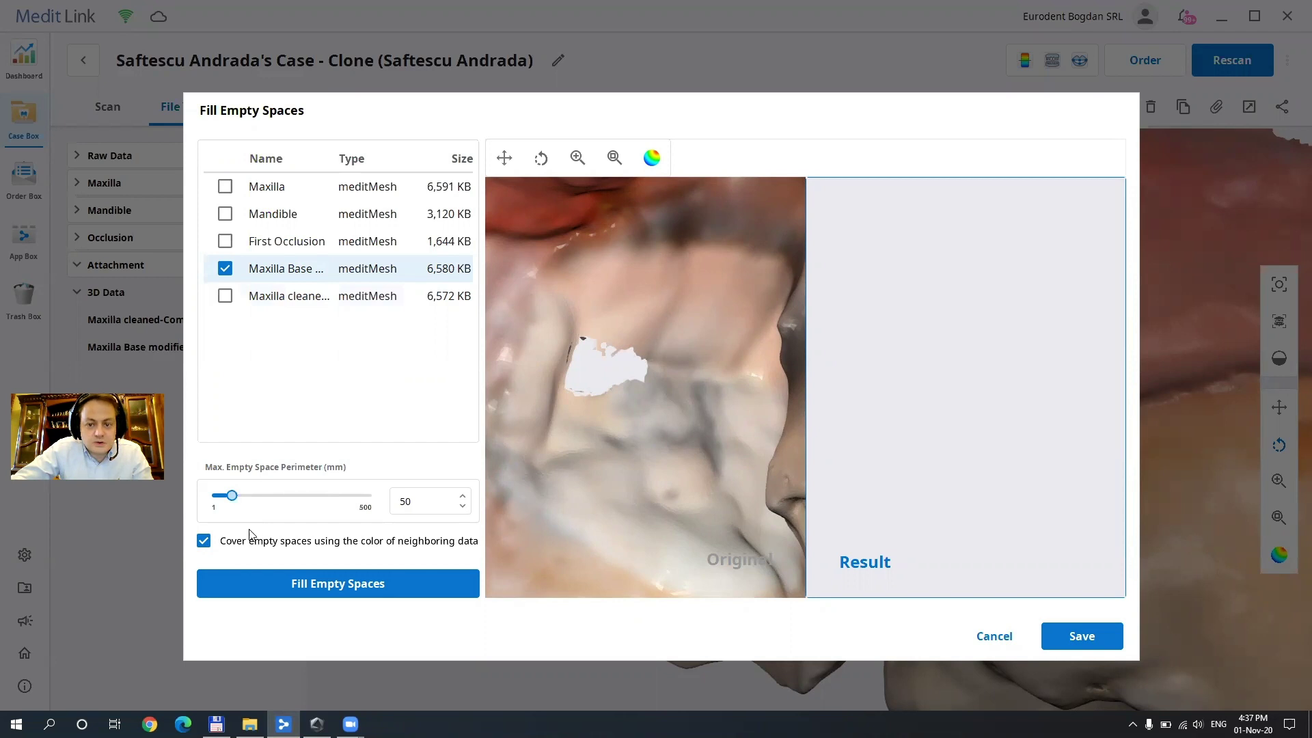
# - Fill the molar hole without neighbouring colour, inspect the result, and save it to the case
pyautogui.click(203, 542)
pyautogui.click(323, 587)
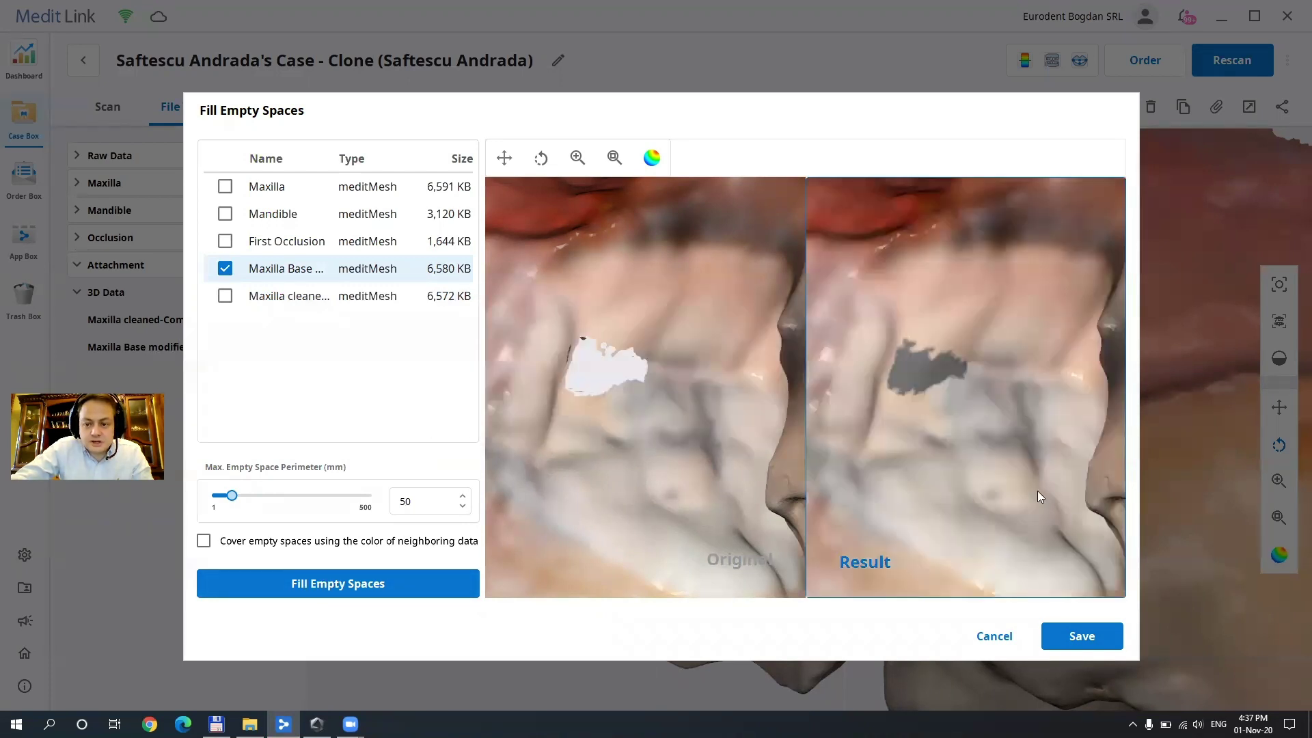
pyautogui.moveTo(983, 444); pyautogui.dragTo(875, 355)
pyautogui.moveTo(929, 406); pyautogui.dragTo(1080, 558)
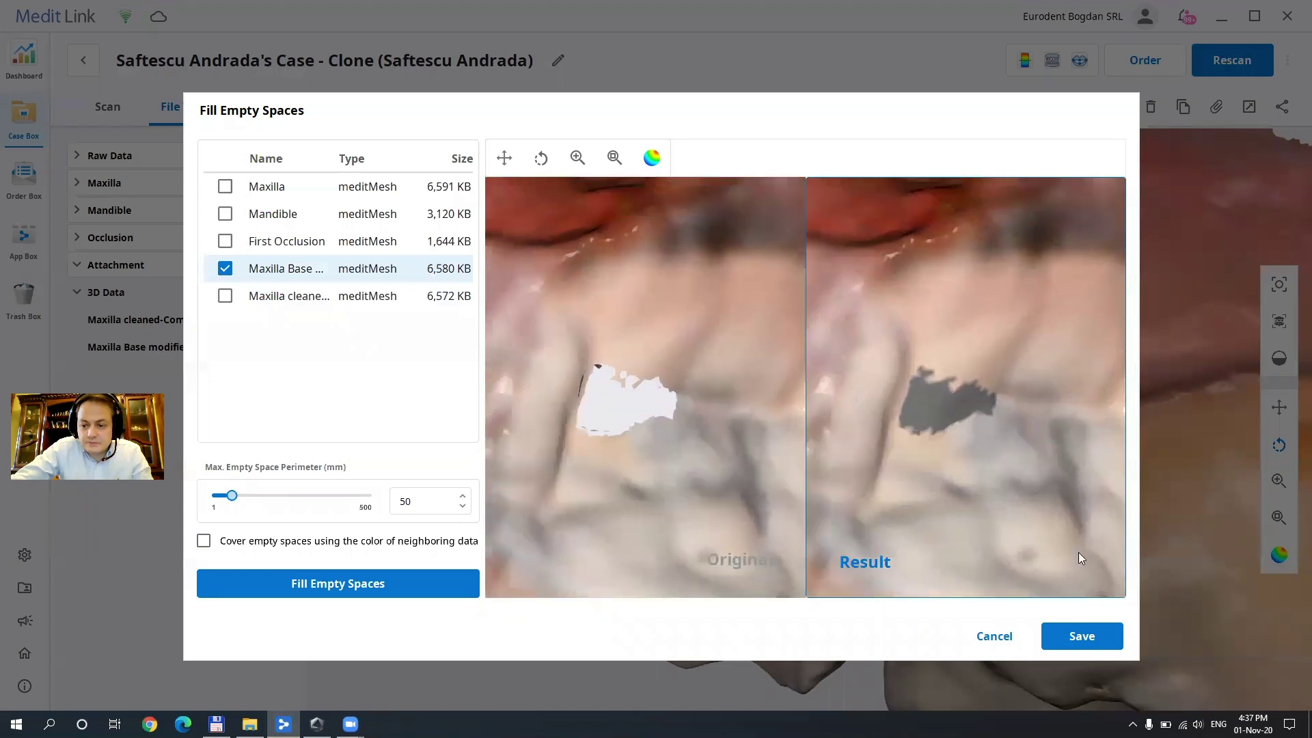
pyautogui.click(1072, 636)
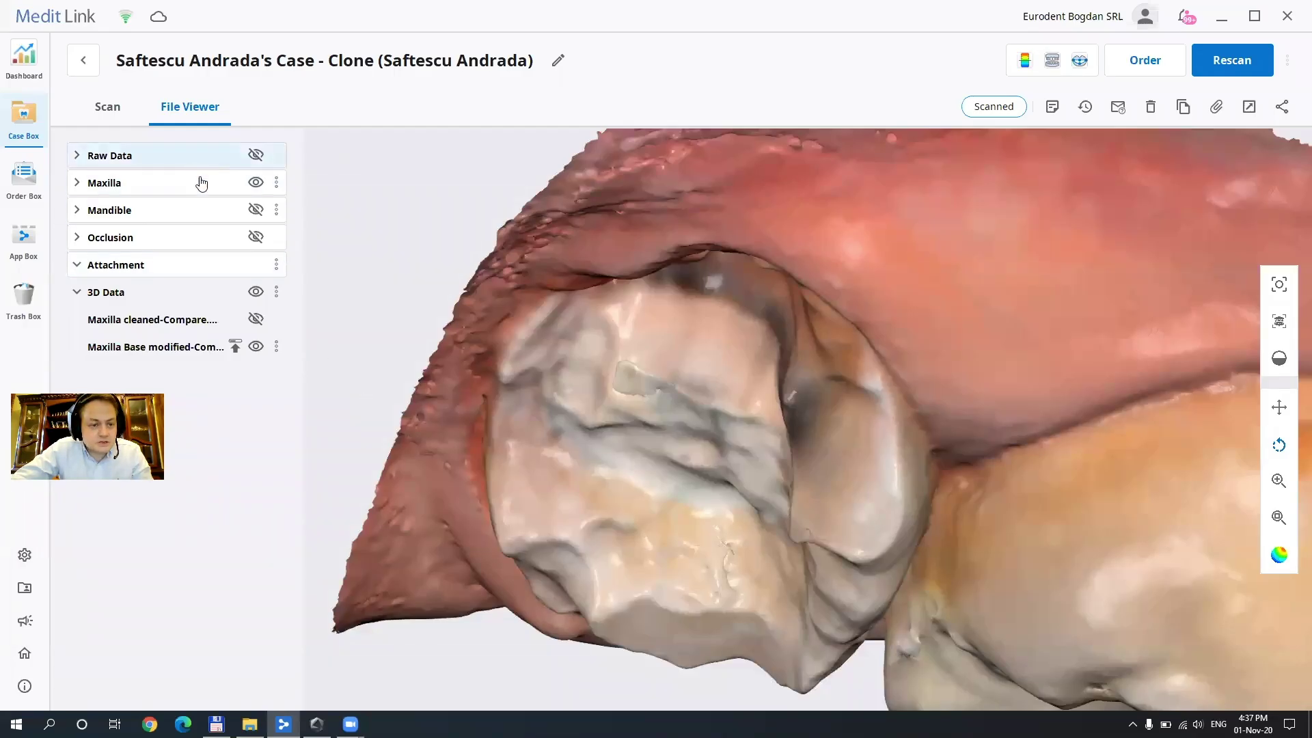
# - Hide the Maxilla and Maxilla Base modified scans, leaving only Maxilla cleaned visible
pyautogui.click(255, 184)
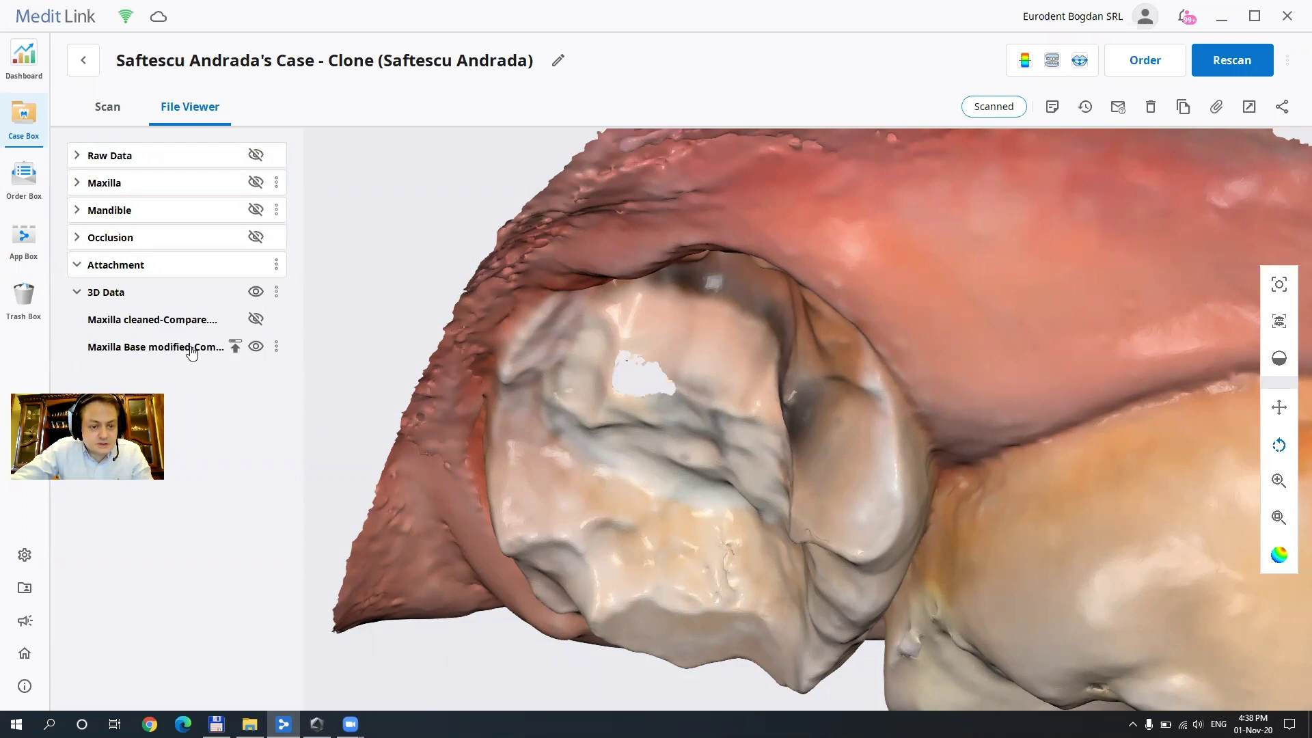
pyautogui.click(235, 347)
pyautogui.click(256, 348)
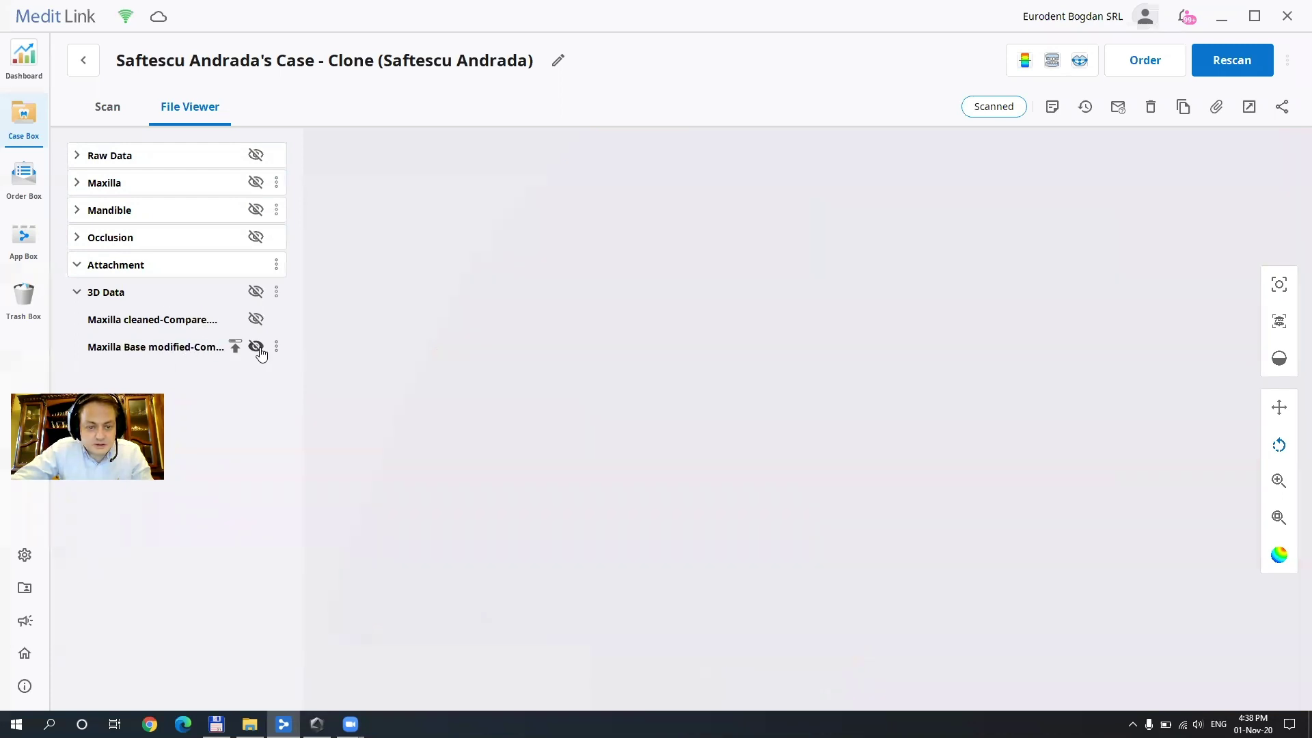
pyautogui.click(257, 347)
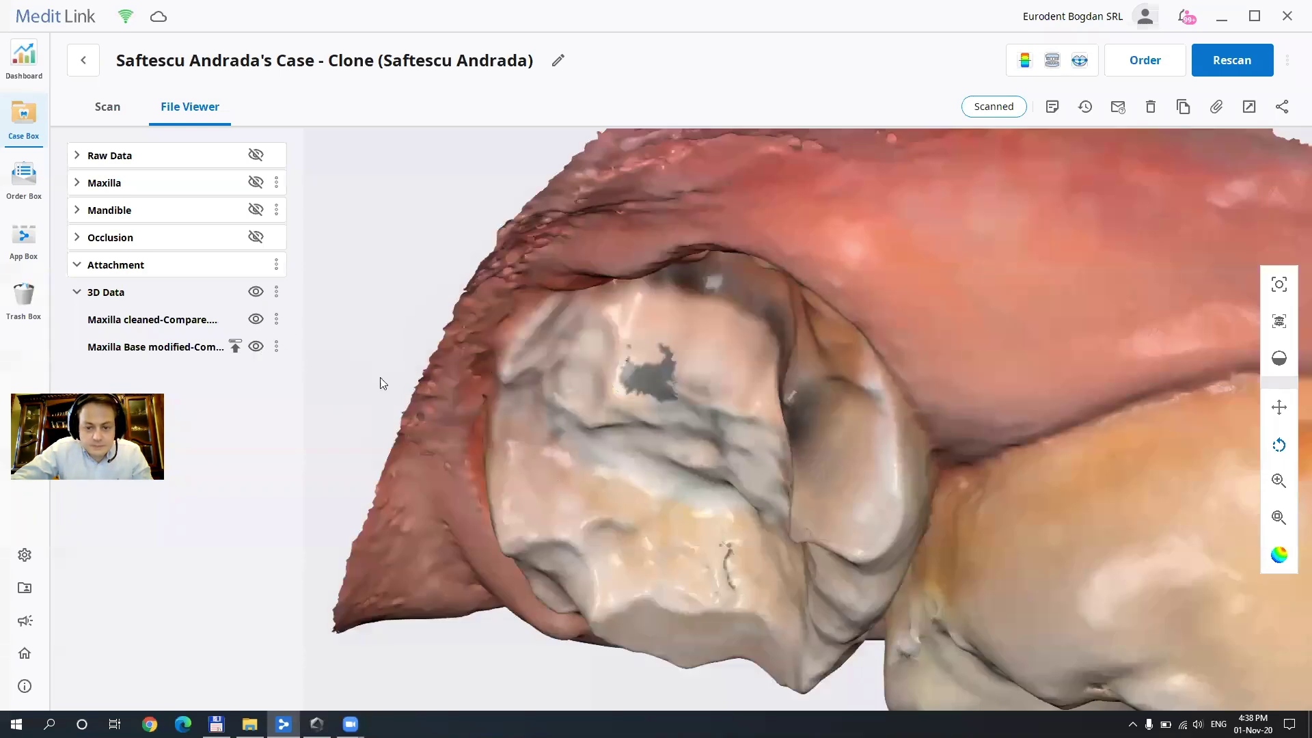
pyautogui.click(255, 346)
# - Zoom and pan onto the molar to inspect the grey filled patches
pyautogui.scroll(5, 734, 407)
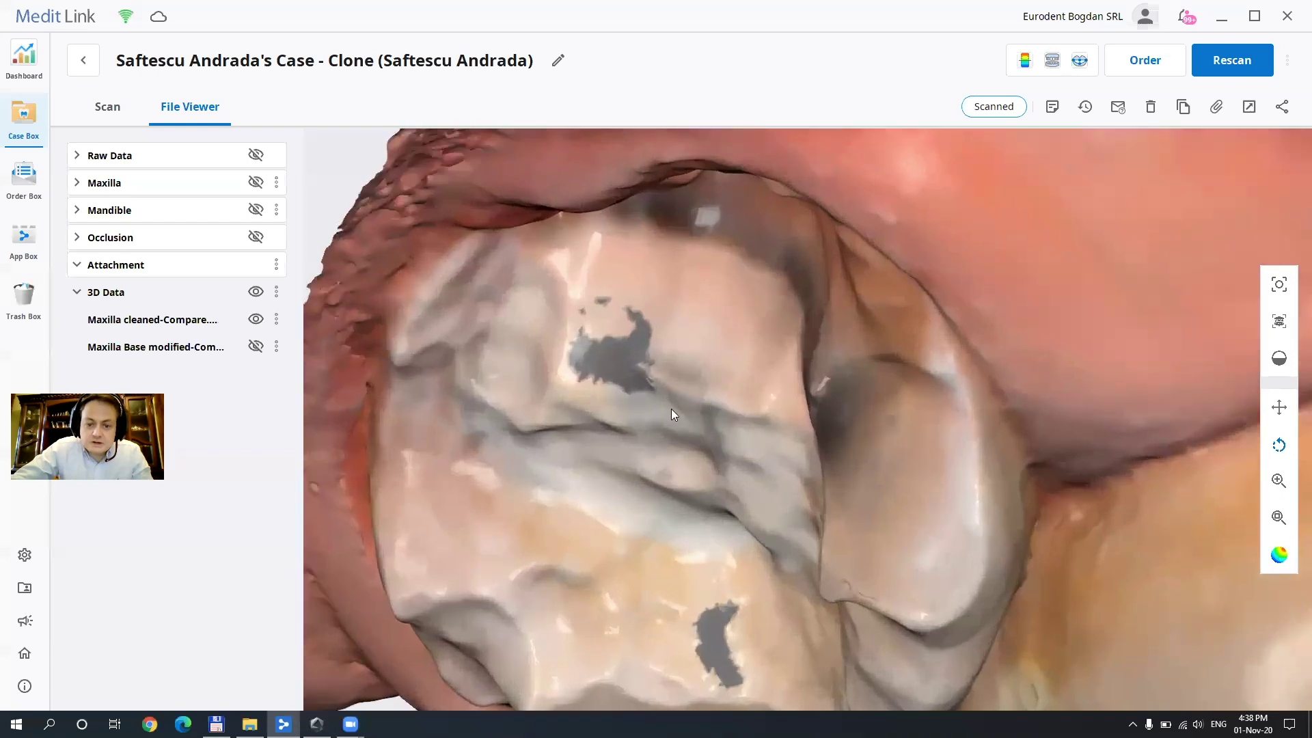
pyautogui.scroll(6, 671, 409)
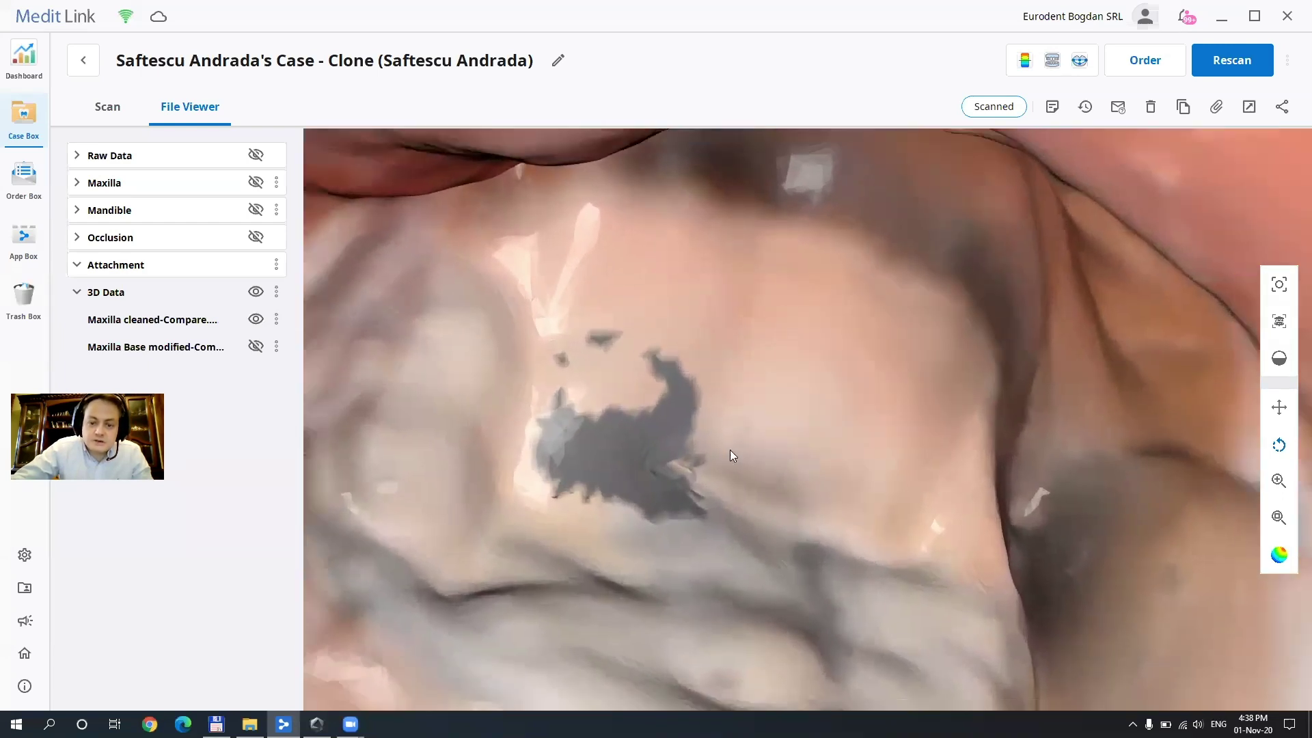
pyautogui.scroll(-3, 730, 451)
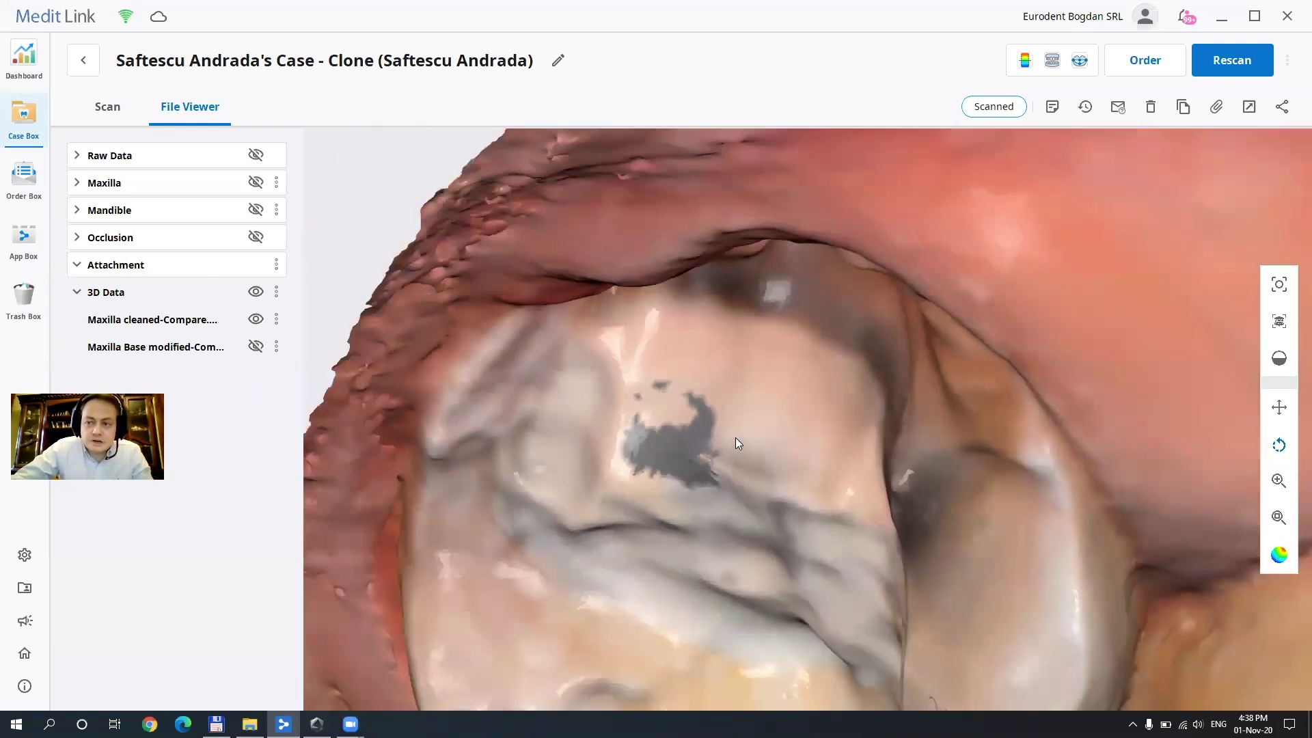
pyautogui.moveTo(823, 382); pyautogui.dragTo(834, 358)
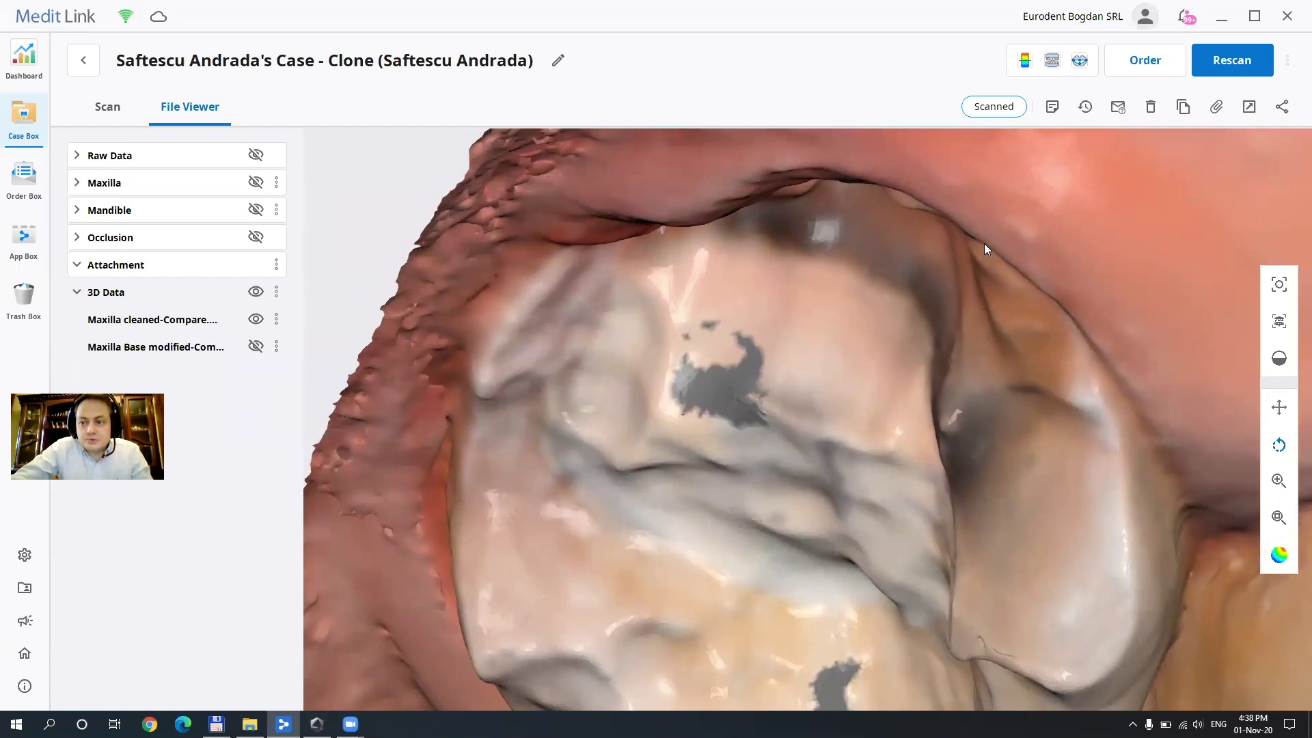
pyautogui.scroll(-5, 943, 400)
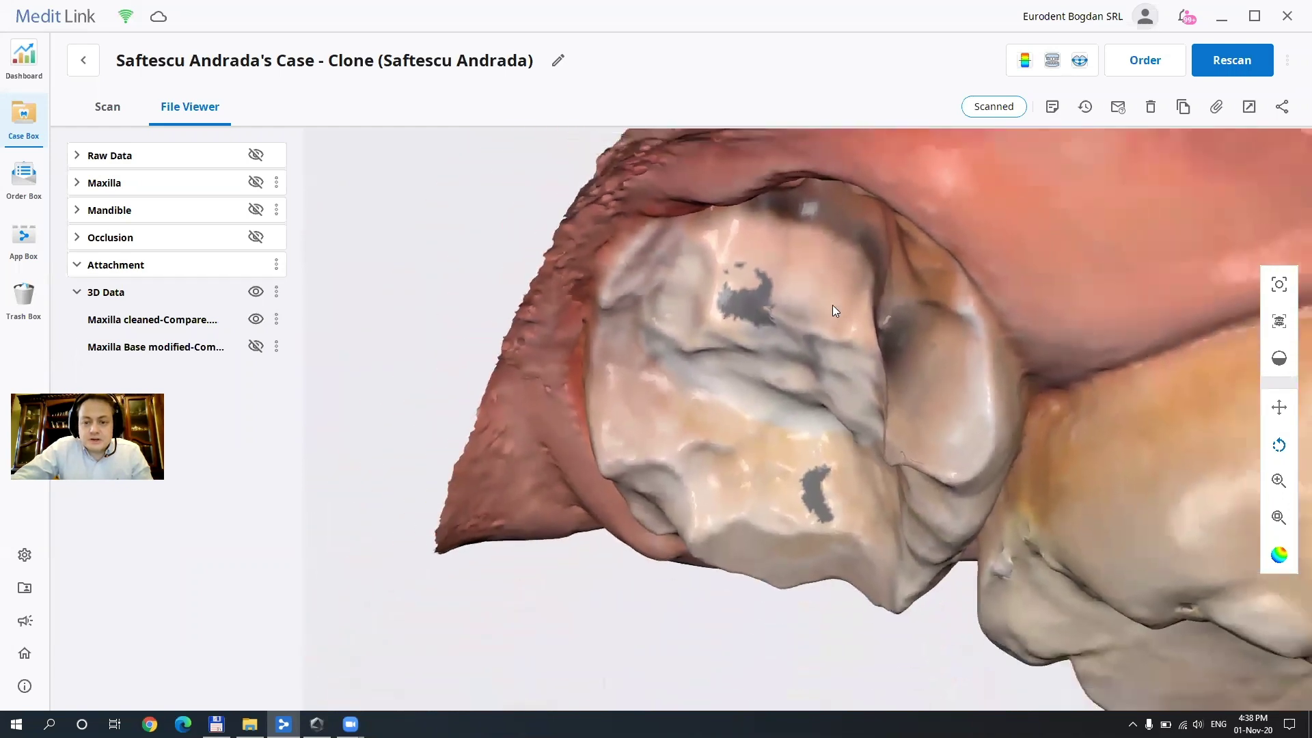
pyautogui.moveTo(834, 309); pyautogui.dragTo(808, 400)
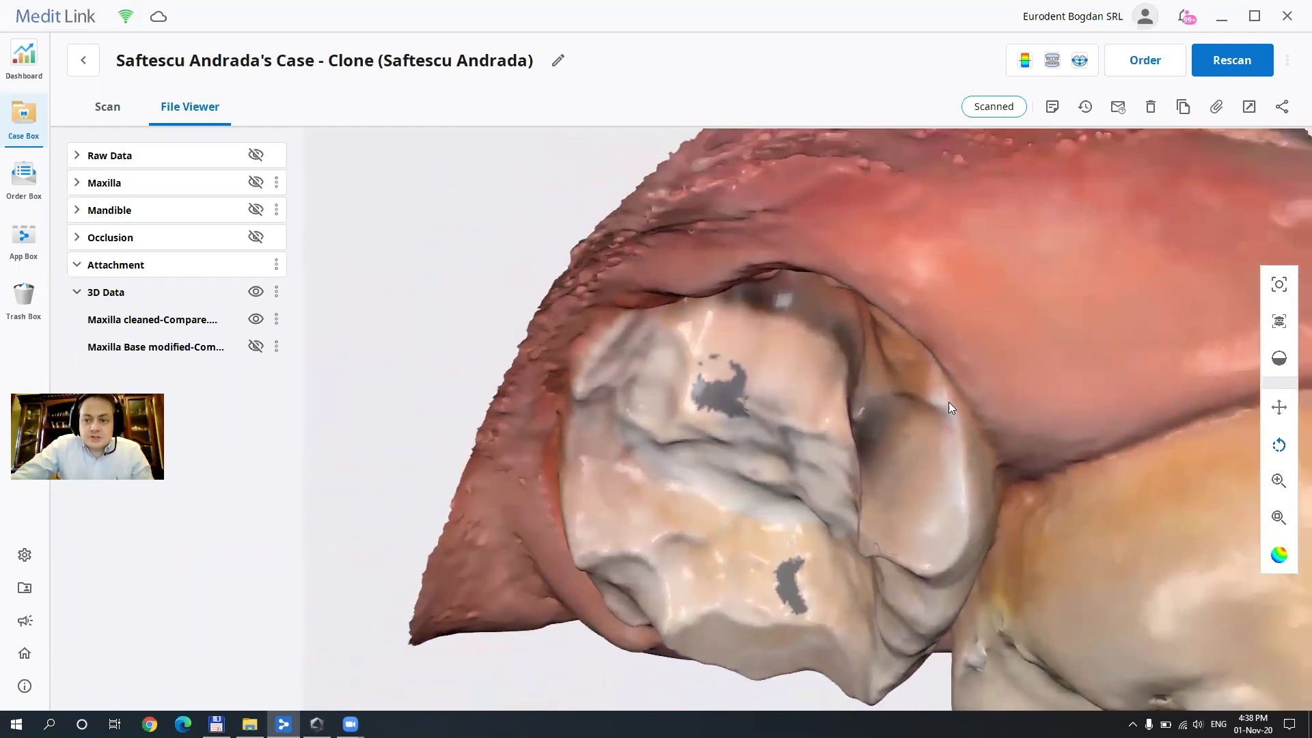